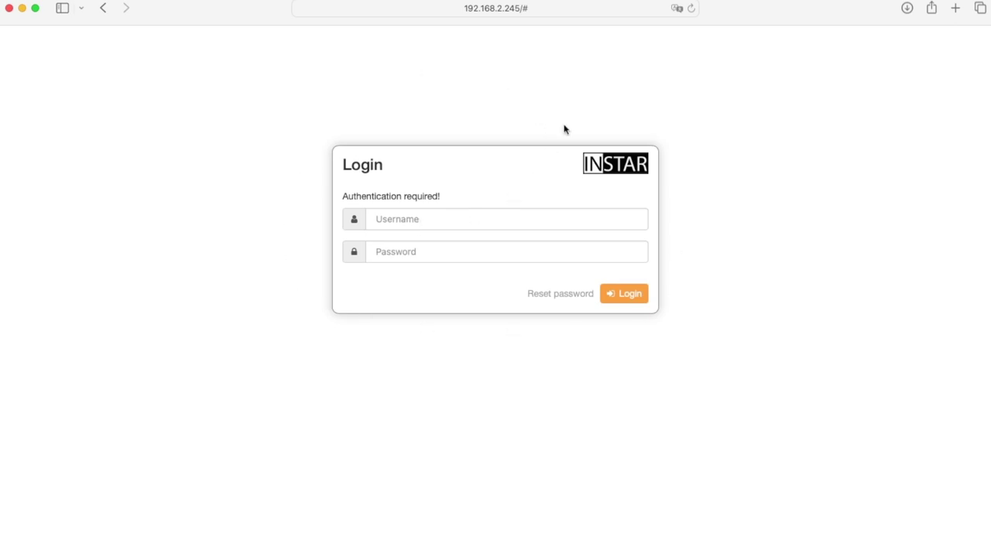
Log in to the camera's web interface as admin with the account password
click(391, 222)
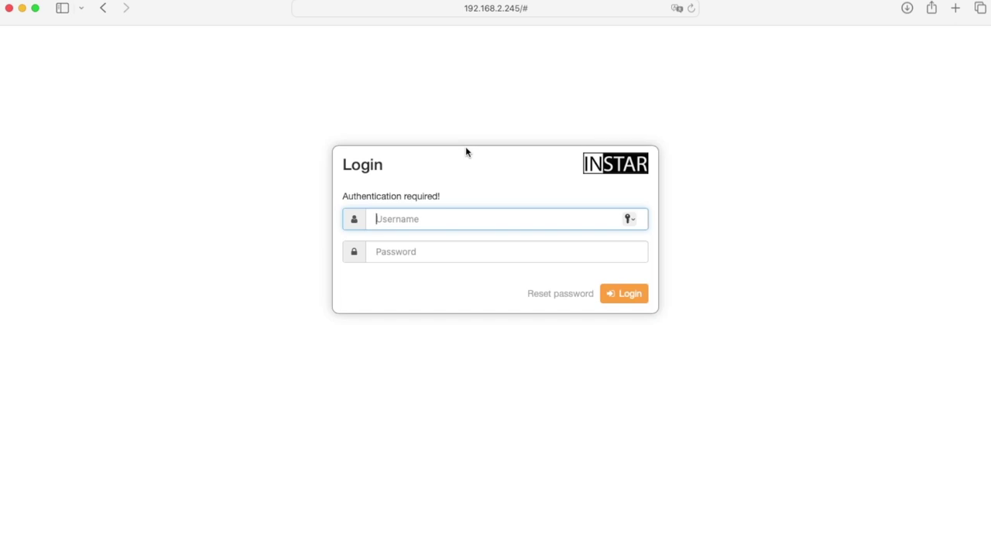
text(admin)
key(Tab)
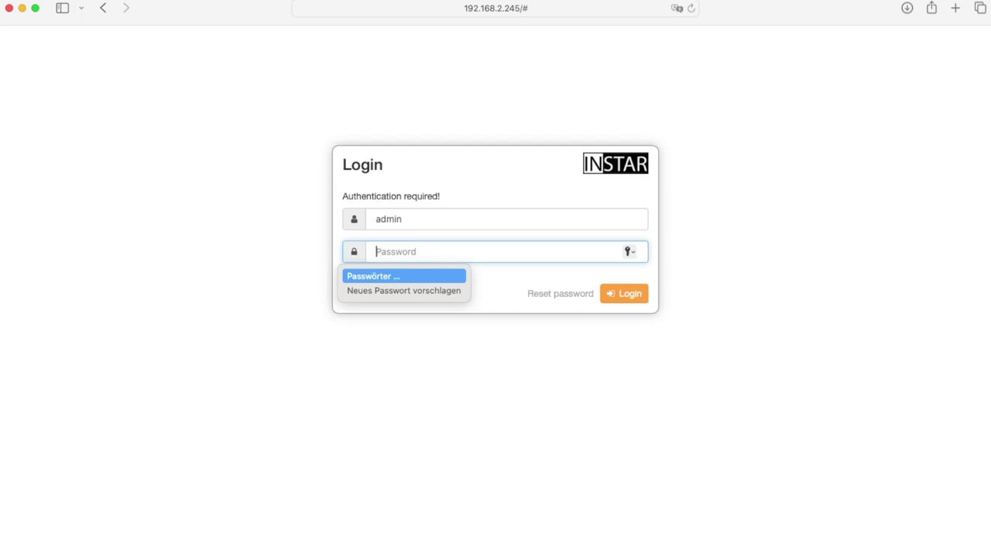
text(••••••••)
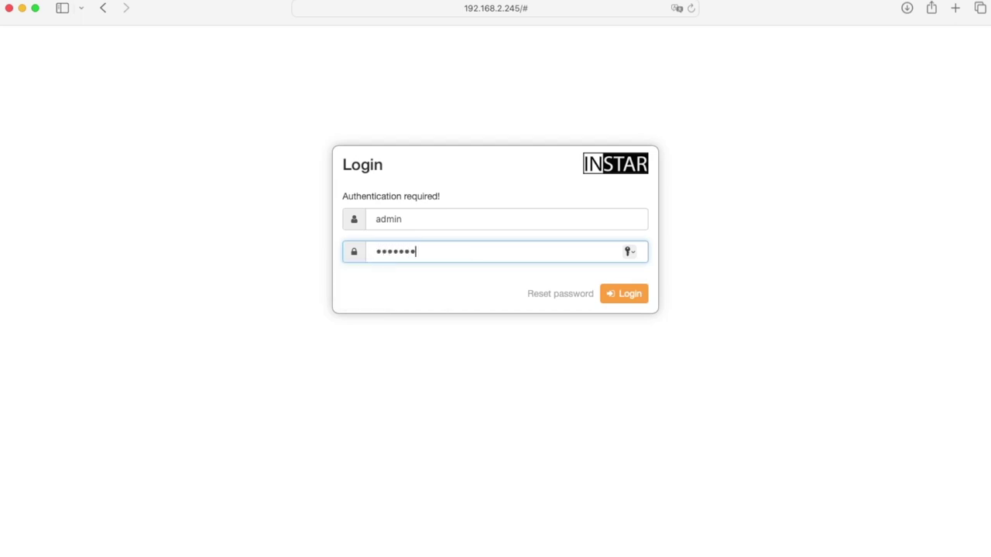
click(626, 293)
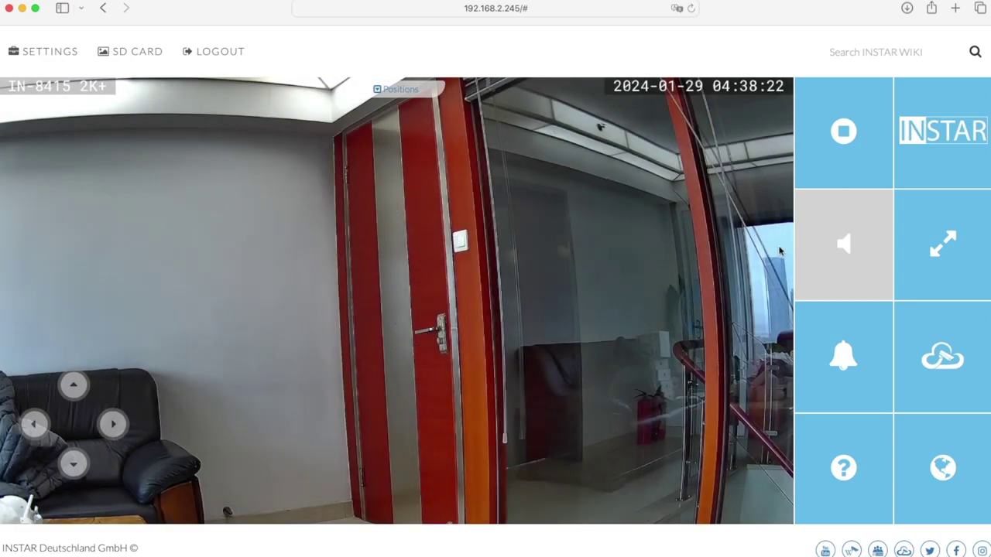
Pause the live video and replace the fullscreen quick access tile with the Switch tile in the Web UI settings, applying the change
click(845, 136)
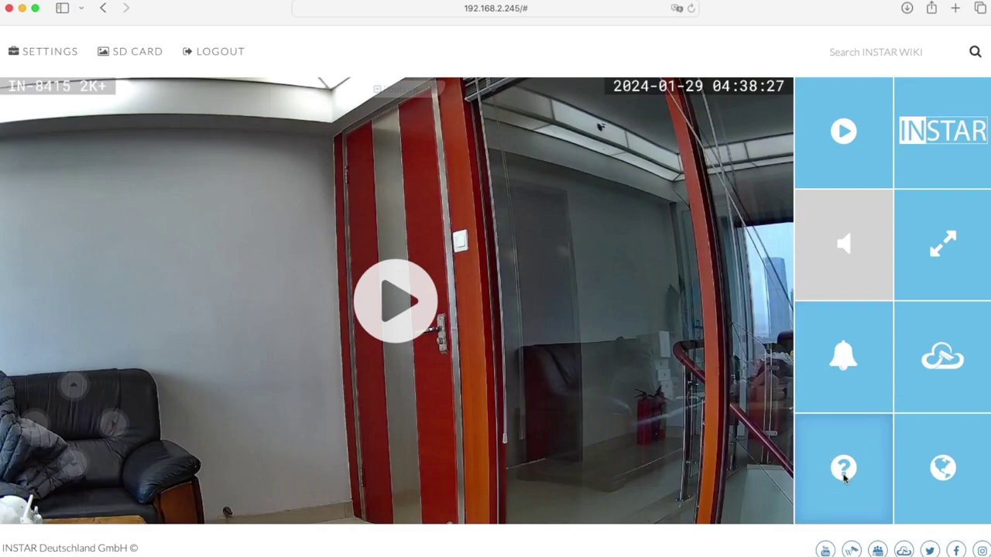
click(844, 478)
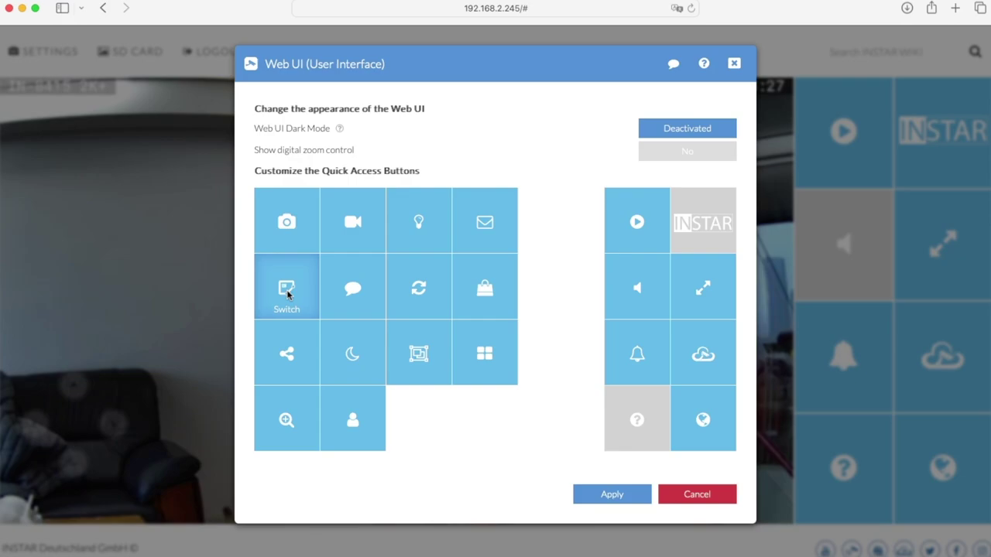
drag(287, 292, 711, 293)
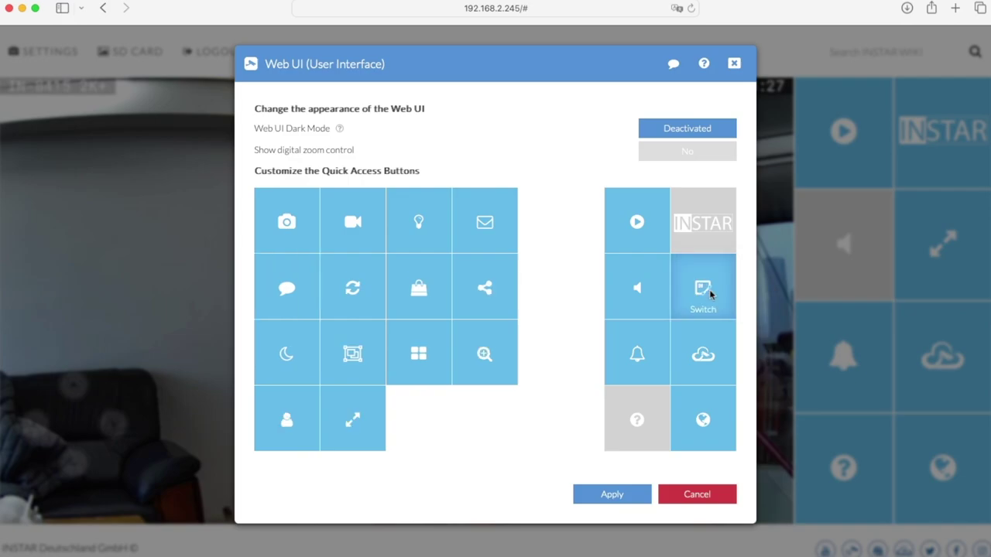
click(610, 496)
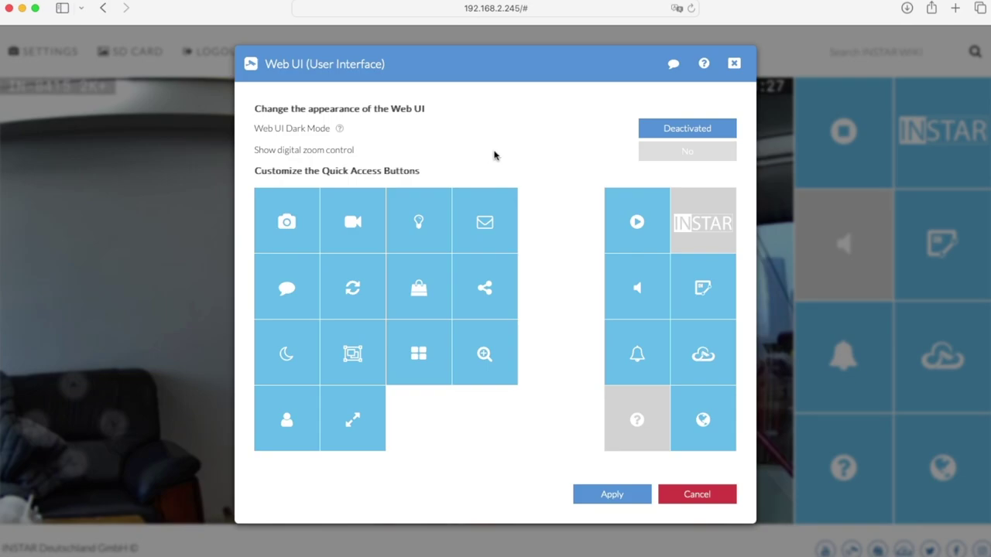
Look through the Web UI dark mode options and the help page on quick access tiles, and close the Web UI settings
click(685, 132)
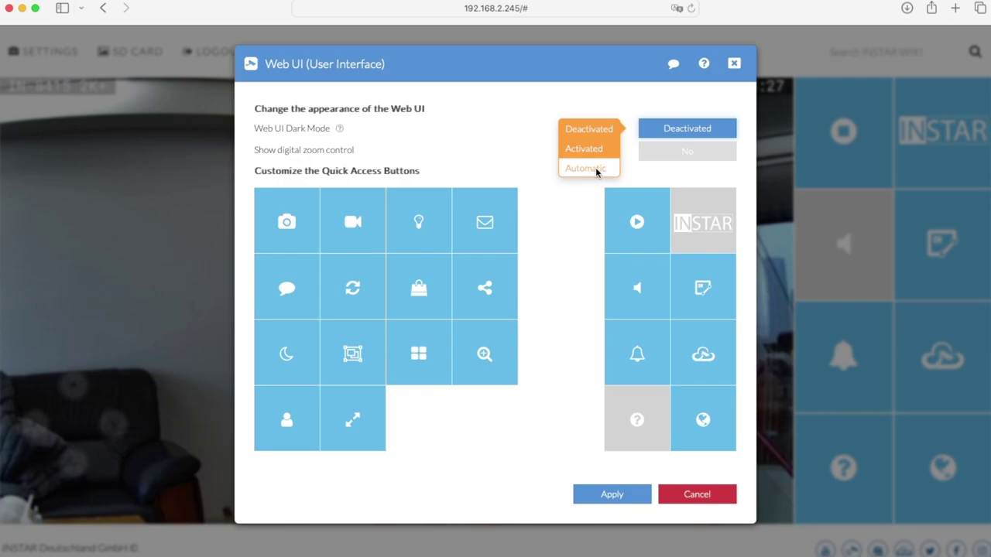
click(476, 151)
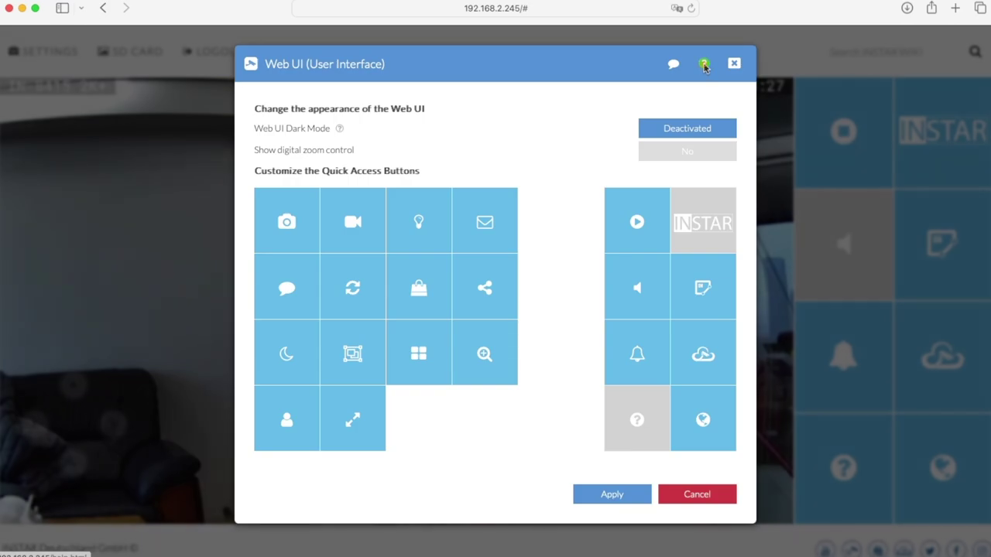
click(704, 65)
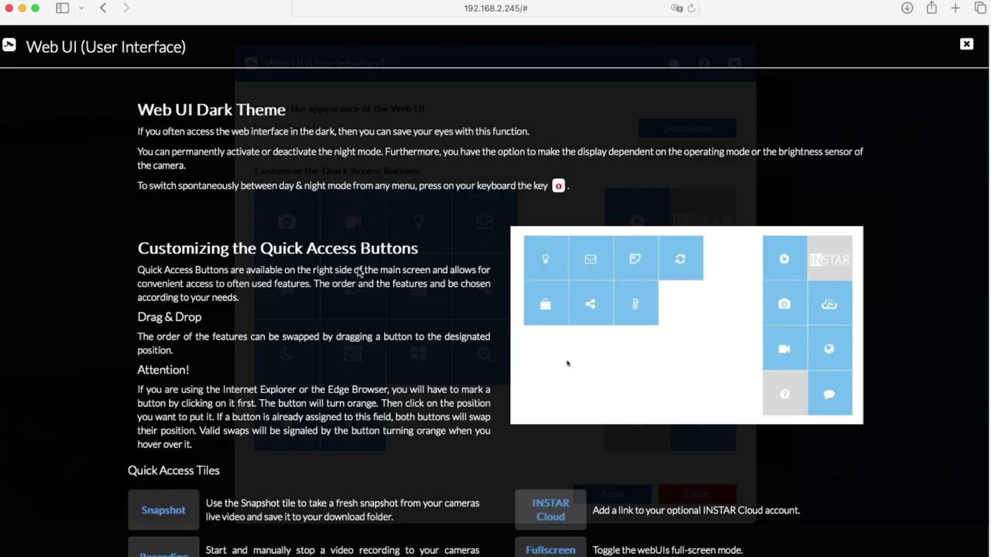
scroll(442, 240, down, 5)
scroll(441, 243, down, 3)
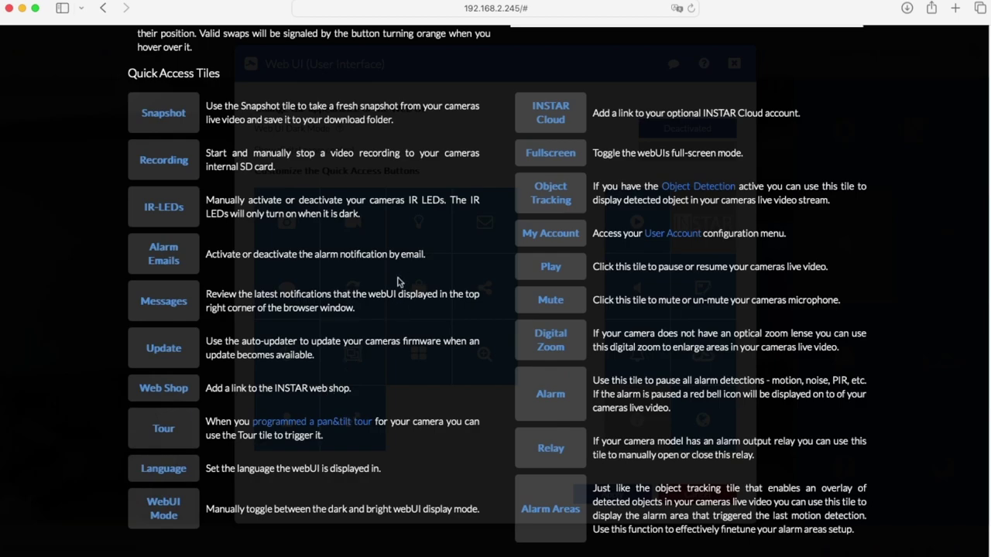
scroll(401, 283, up, 7)
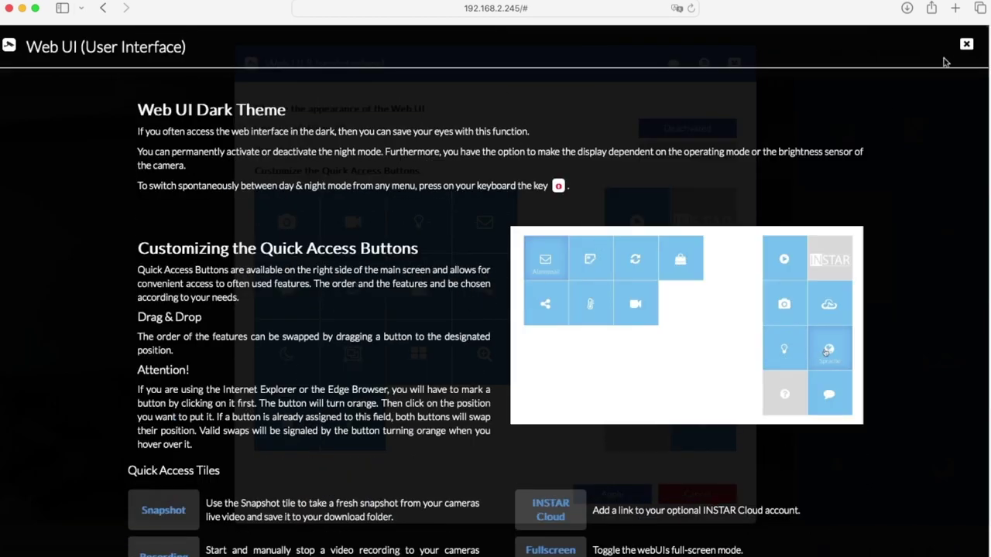
click(963, 45)
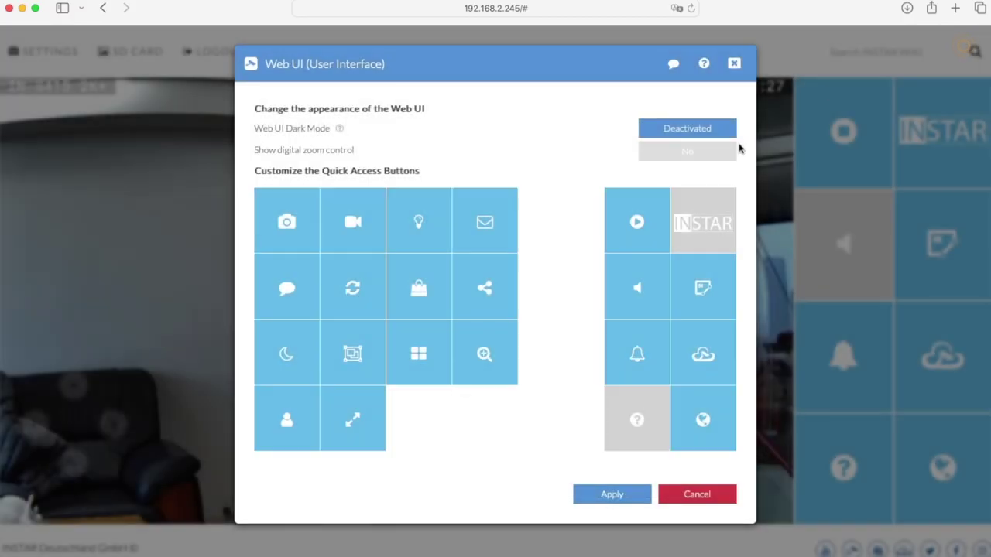
click(734, 65)
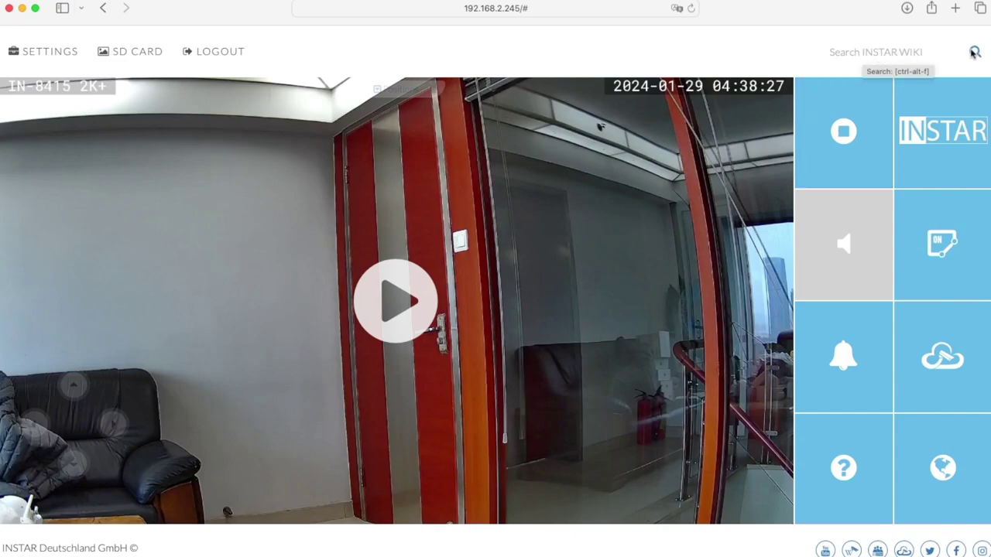
Search the INSTAR Wiki for "Synology" and close the search assistant
click(870, 55)
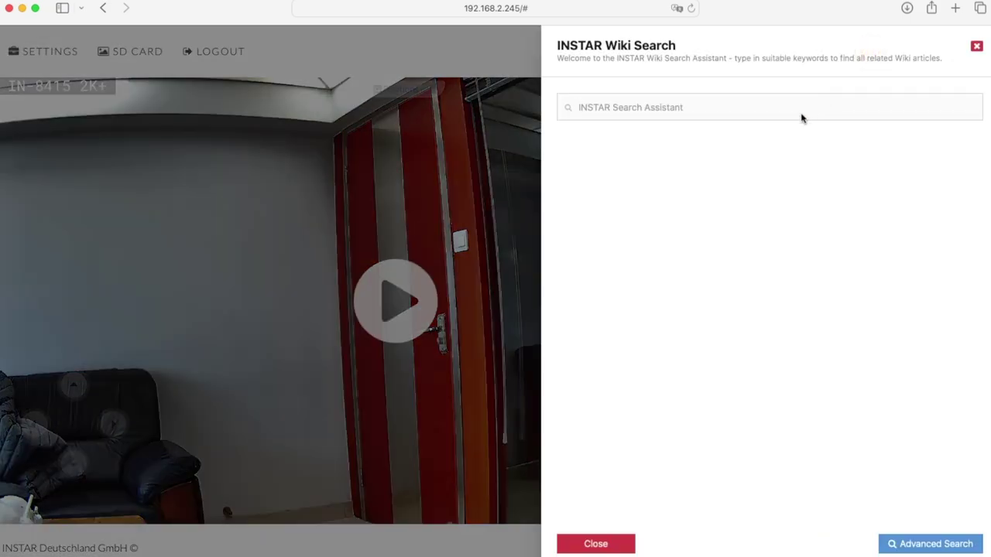
text(Synology)
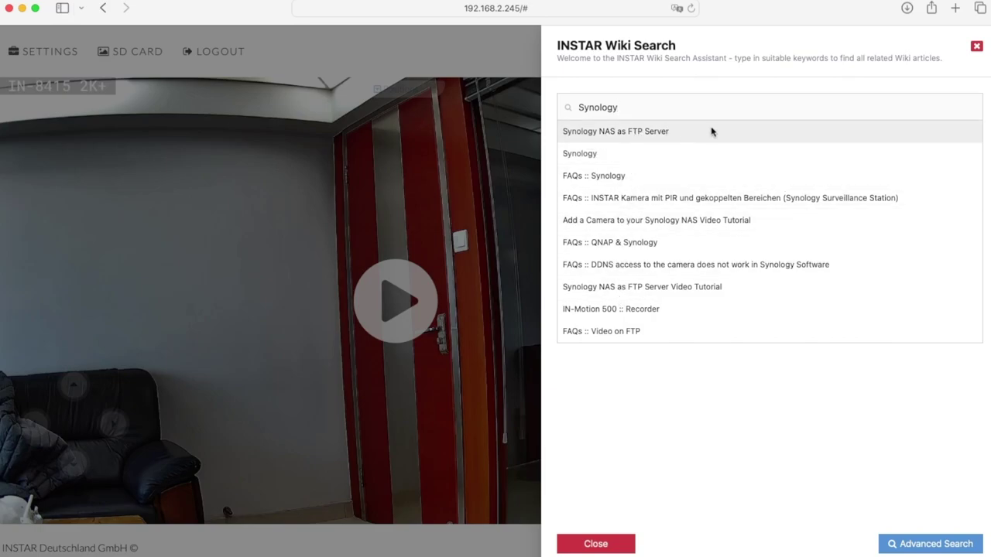
click(977, 48)
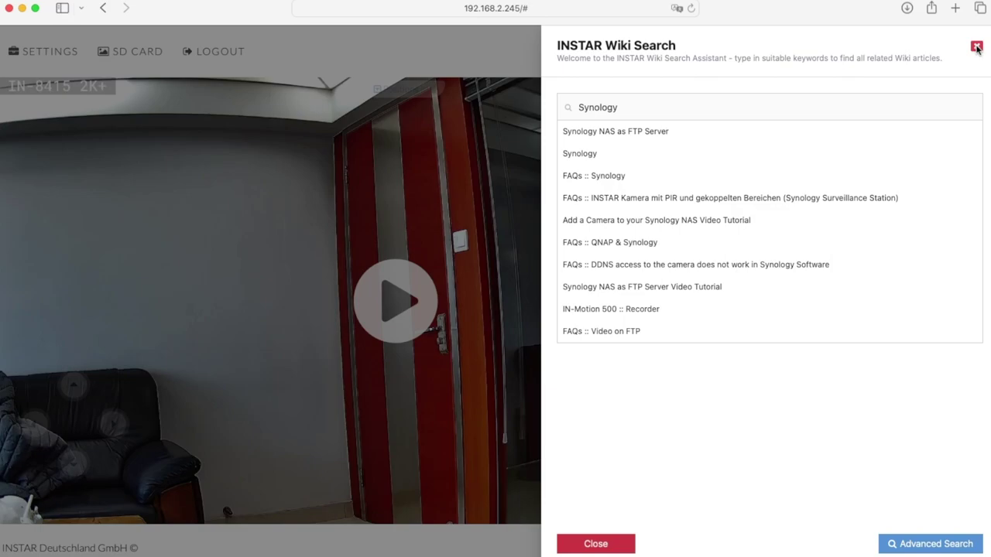
click(976, 48)
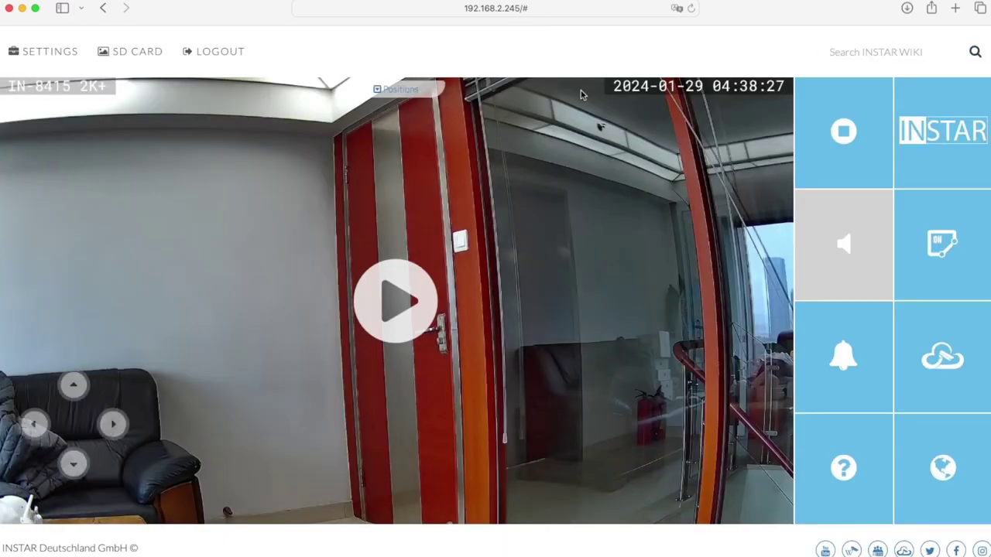
Show the camera's settings menu and postpone saving the login password in the browser
click(50, 52)
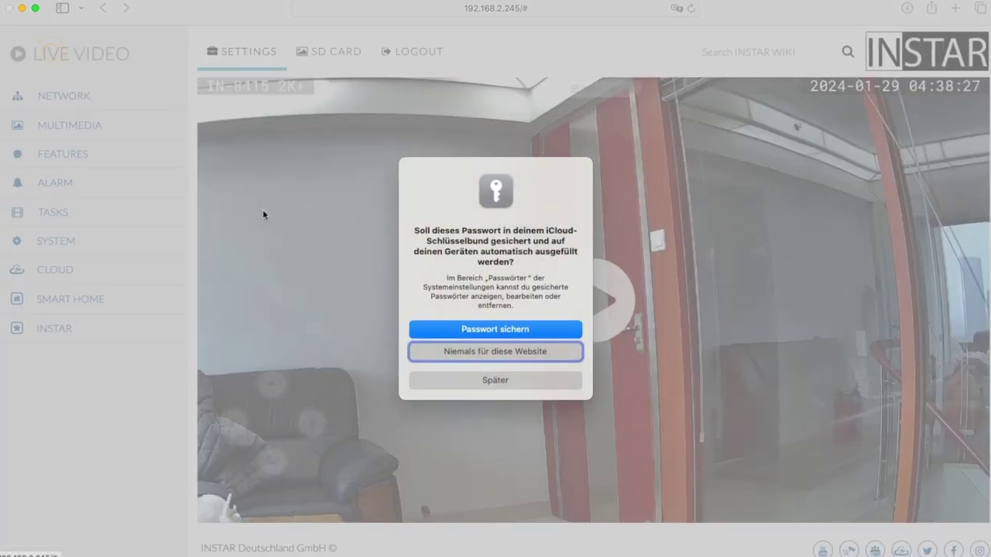
click(494, 380)
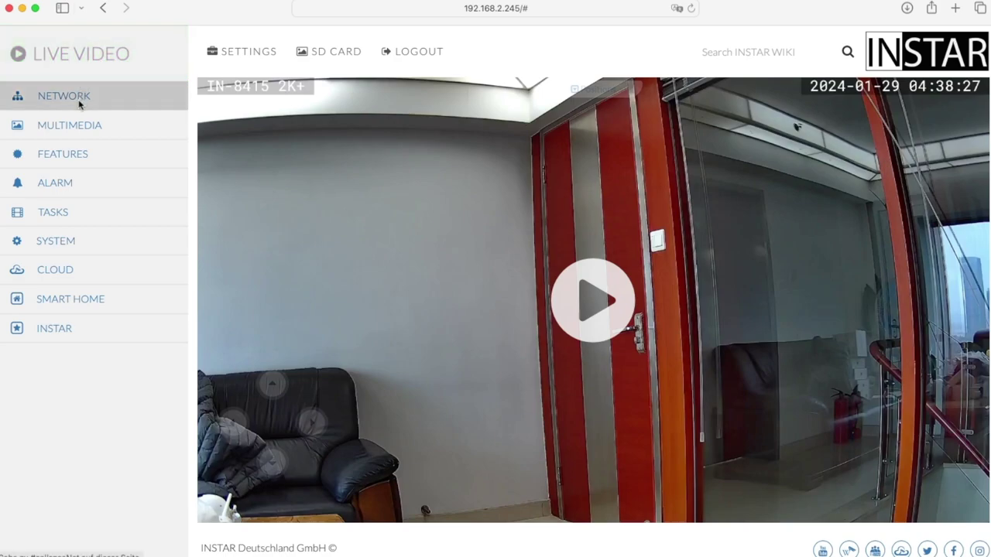
Open the SD card's 20240127/record folder and preview the alarm recording A_2024-01-27_04-22-34.mp4
click(333, 55)
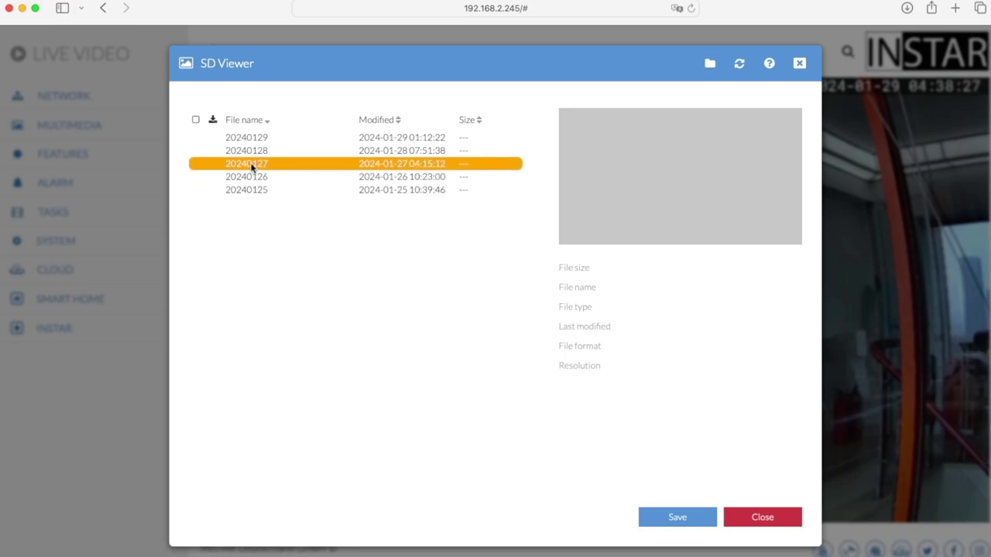
click(251, 167)
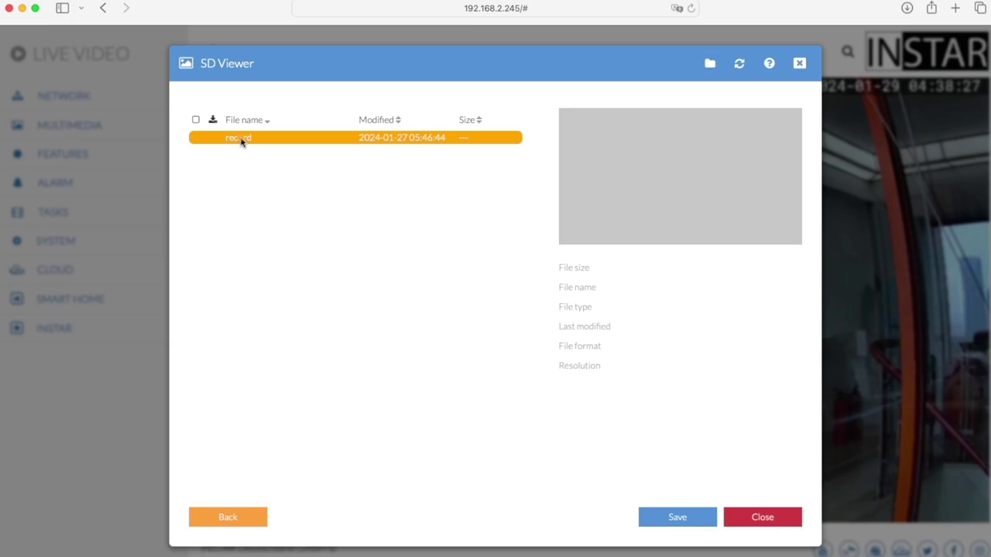
click(240, 140)
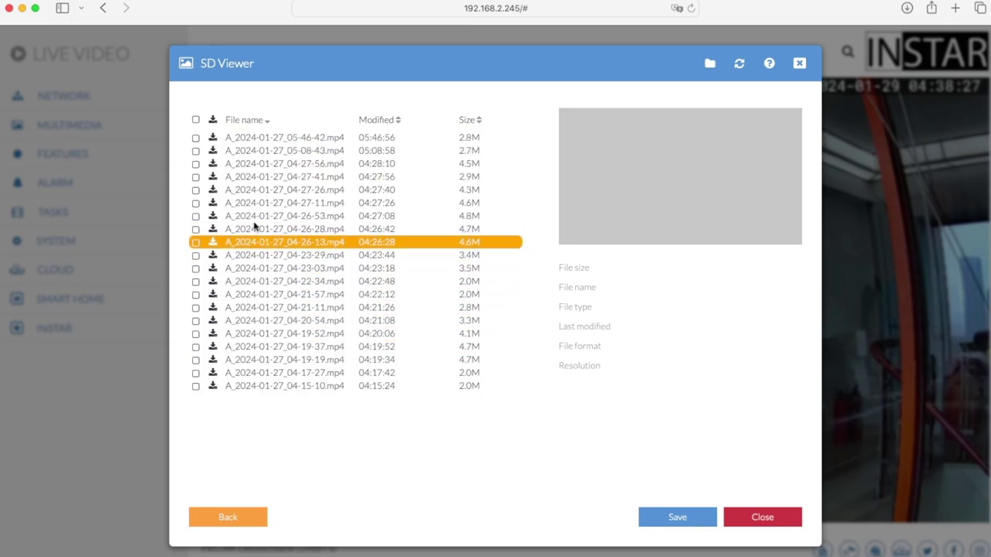
click(274, 285)
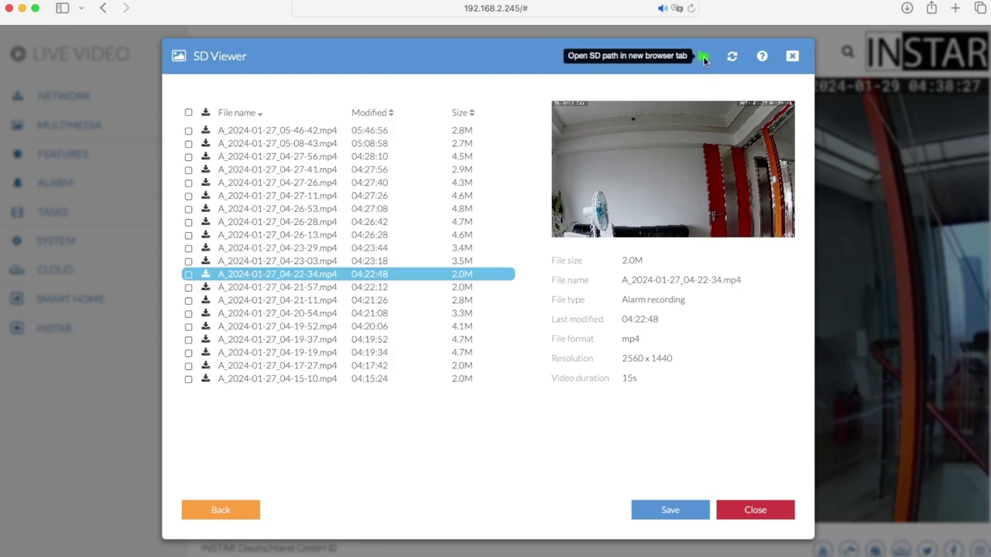
View the SD card path as a file listing in a new browser tab, and close the listing and the SD Viewer
click(703, 58)
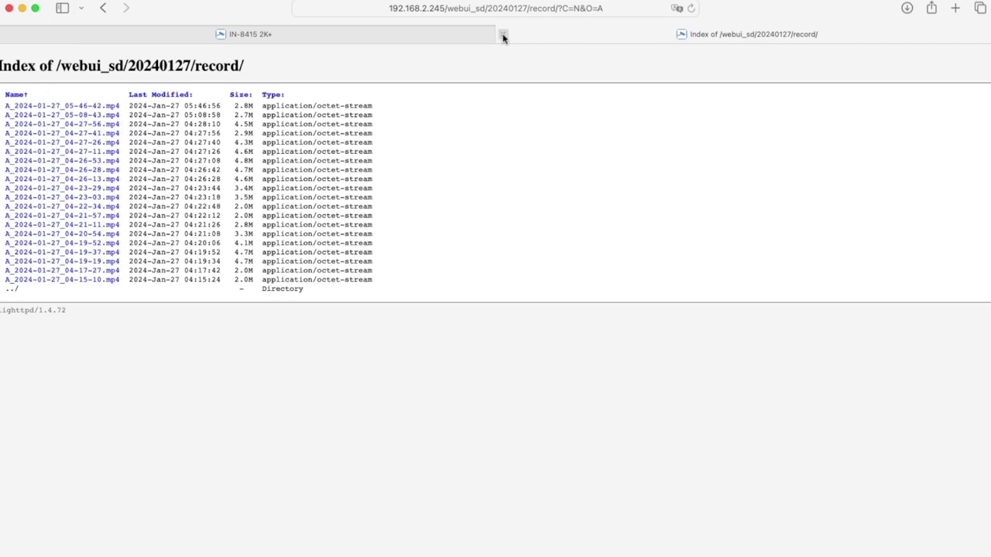
click(500, 35)
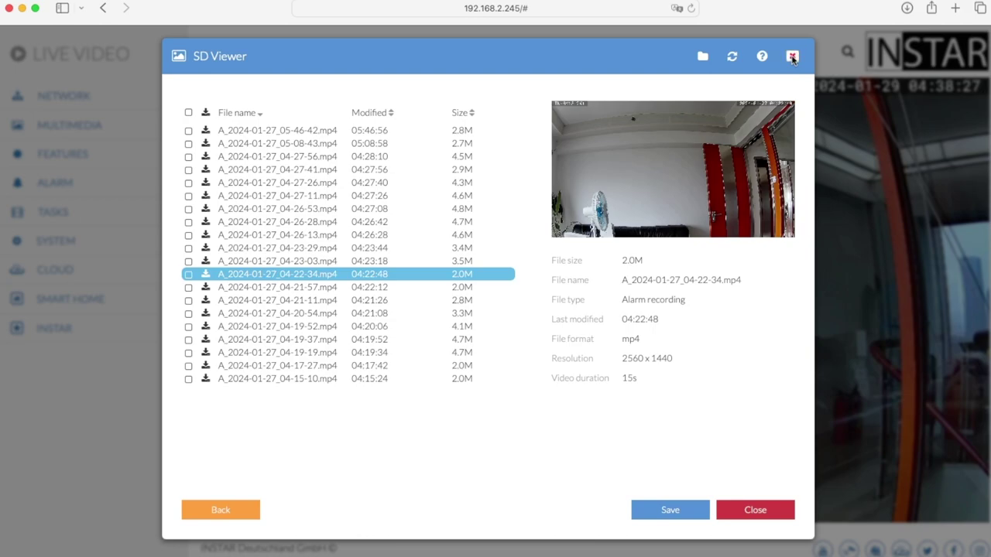
click(791, 58)
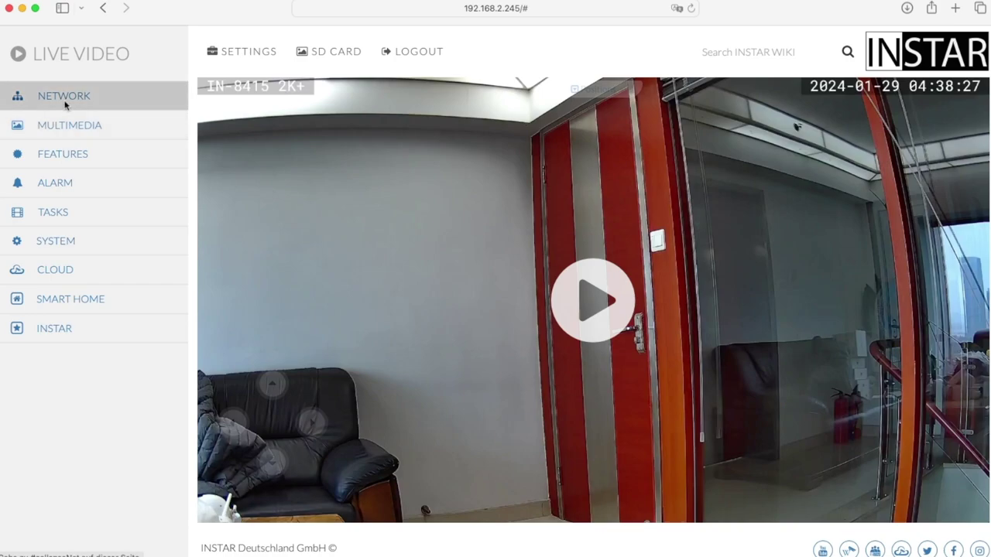
Review the camera's IP configuration in the network settings and close it unchanged
click(64, 96)
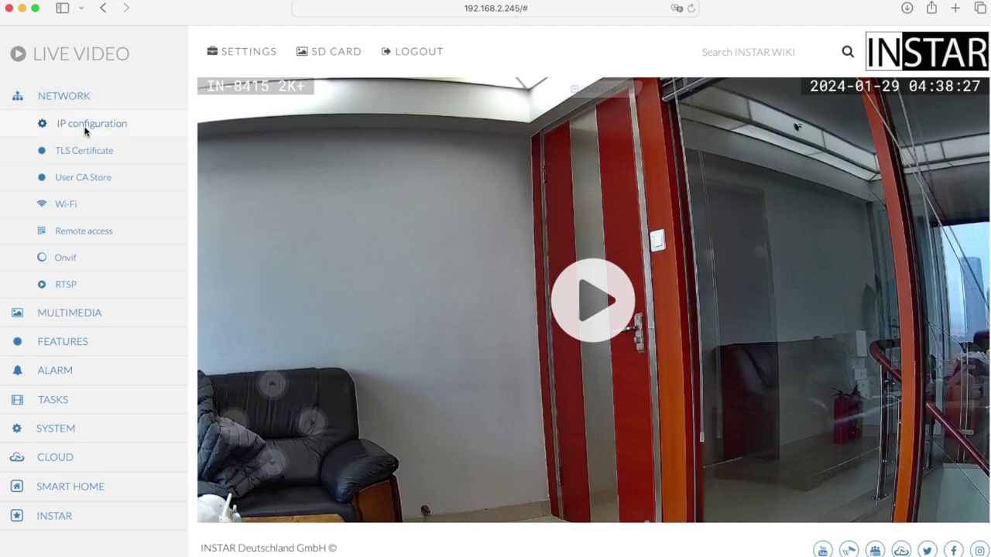
click(86, 129)
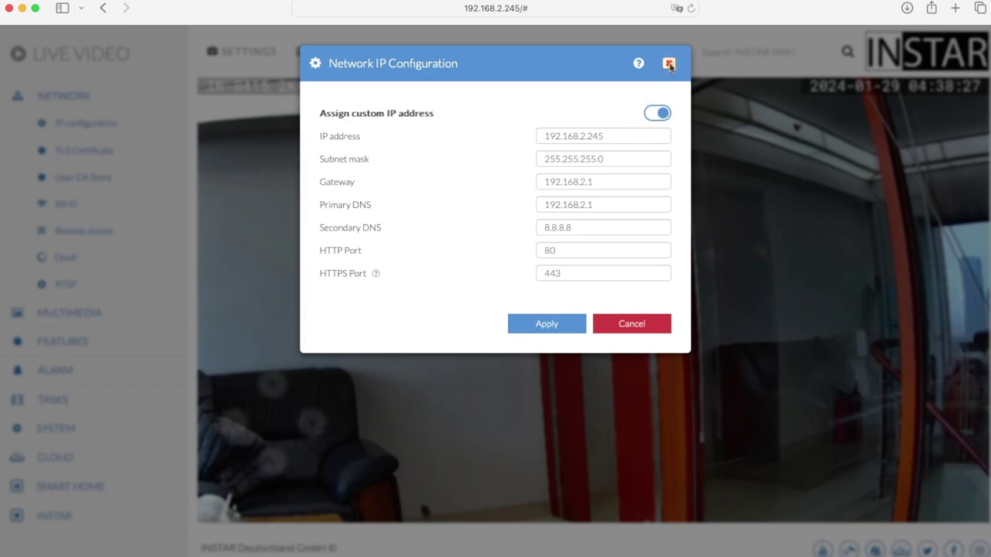
click(668, 64)
Review the TLS Certificate and User CA Store network settings, closing each without changes
click(75, 155)
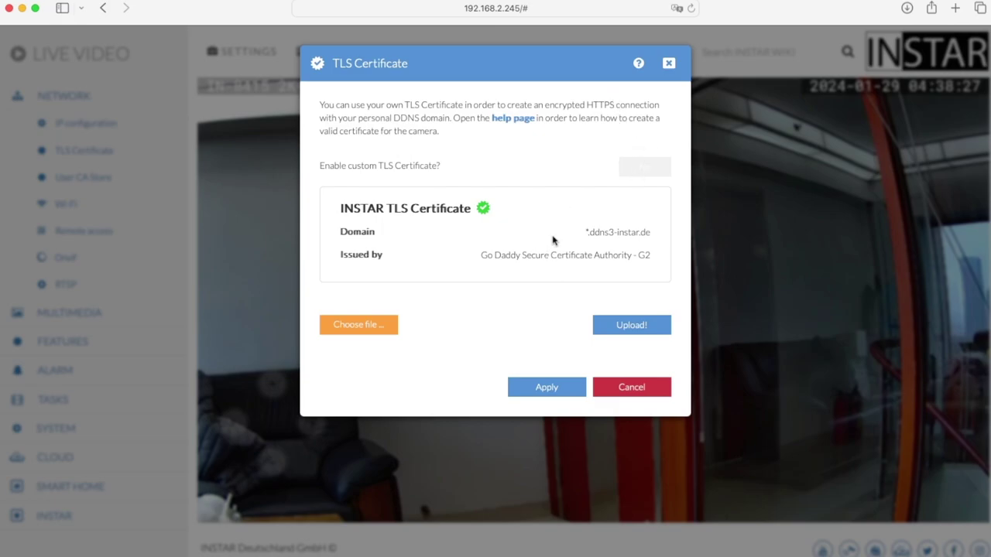
click(669, 63)
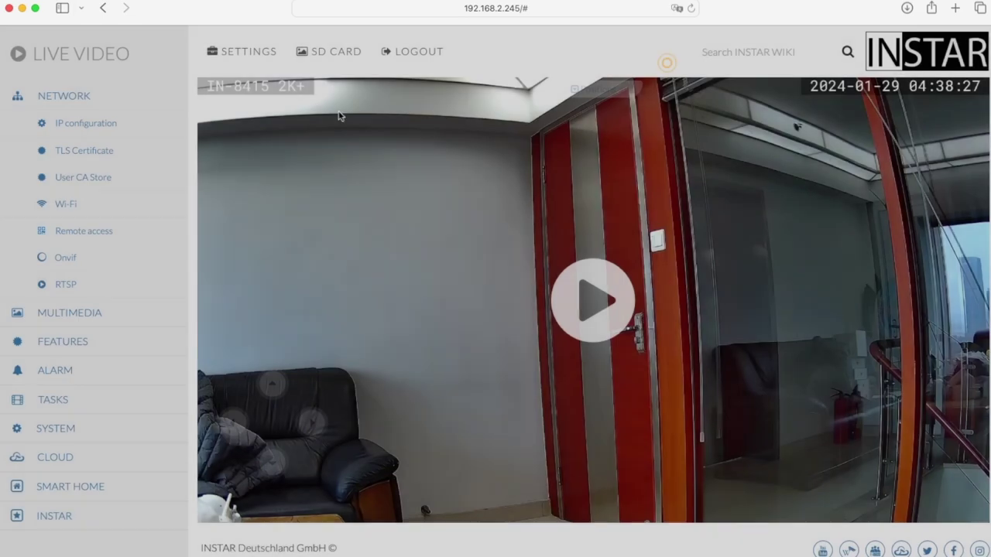
click(85, 181)
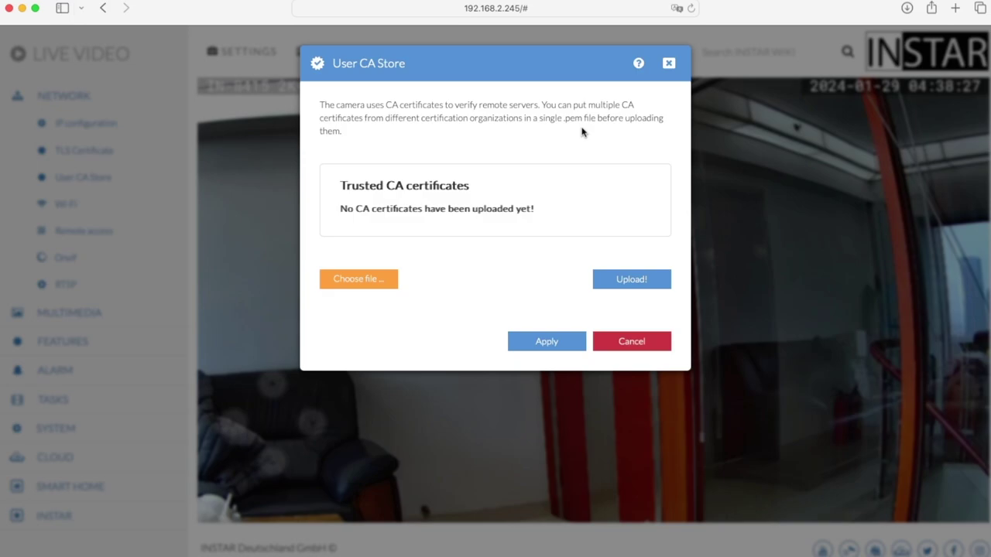
click(669, 65)
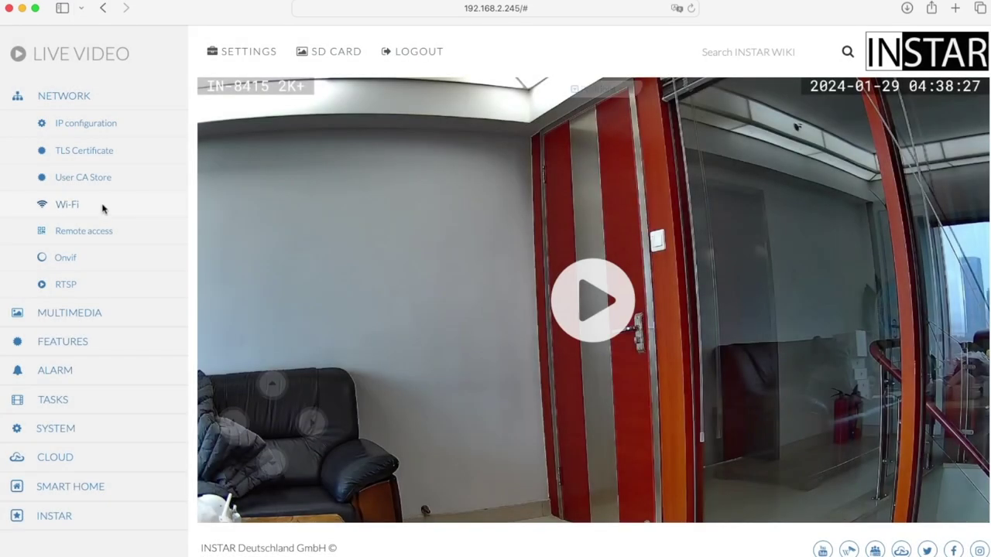
Scan for wireless networks in the Wi-Fi client settings, select TestBox, and close the configuration without applying it
click(69, 206)
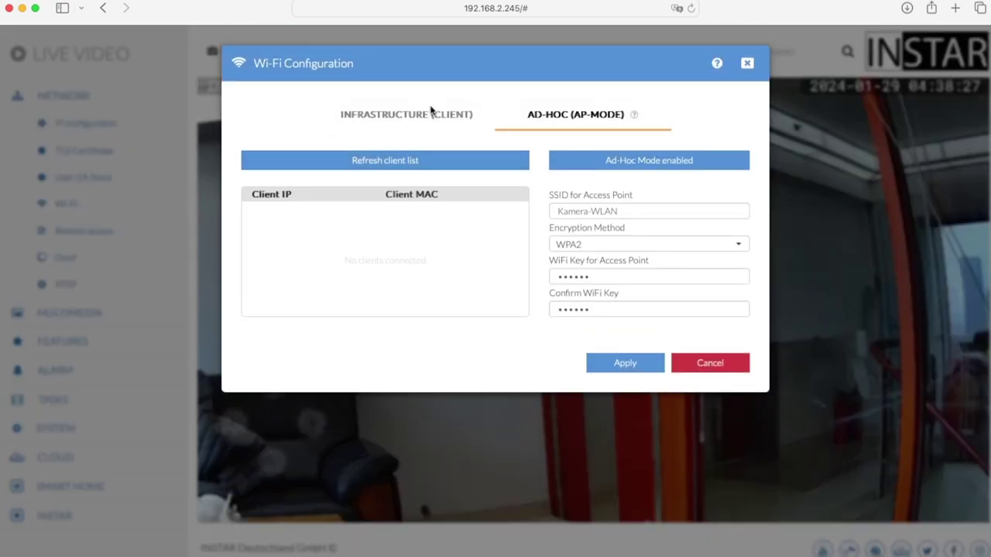
click(426, 117)
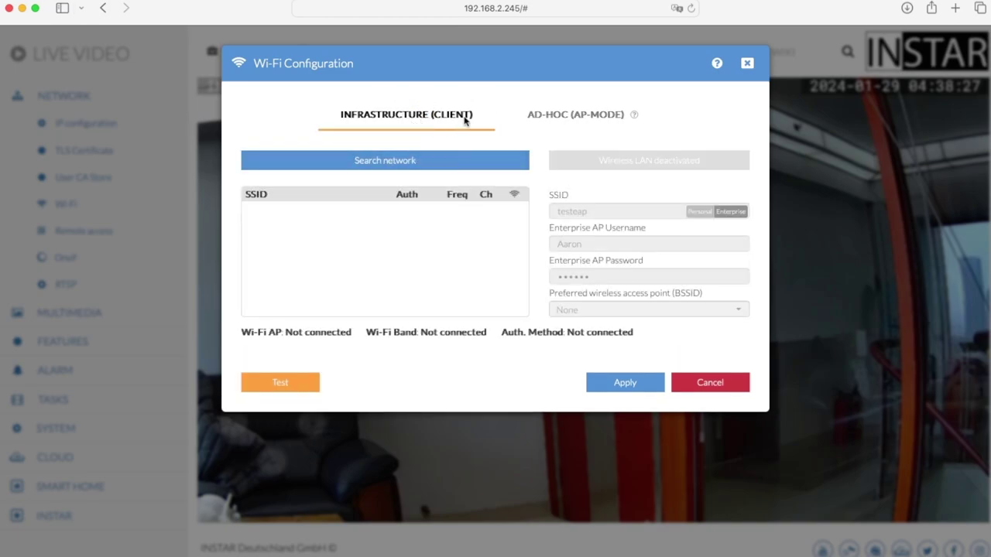
click(385, 163)
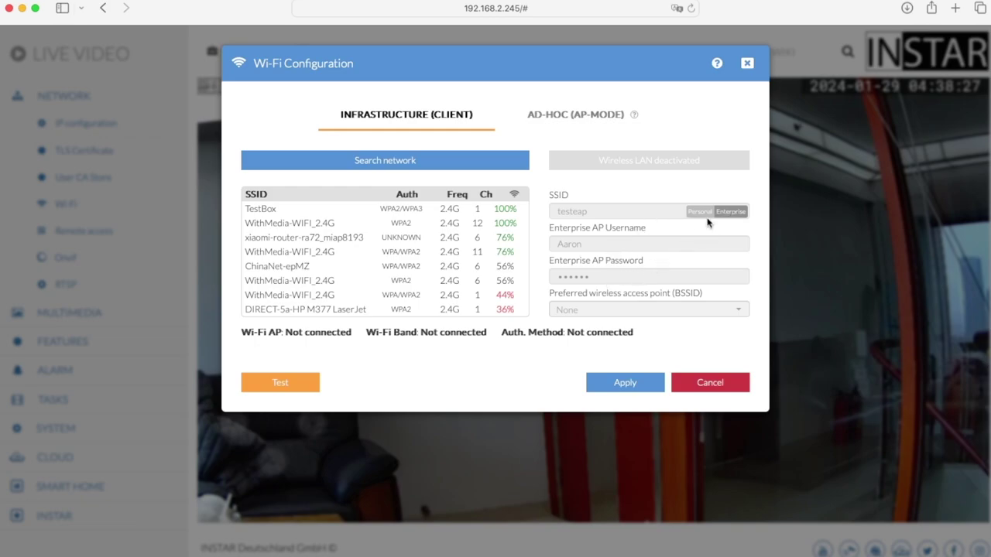
click(276, 212)
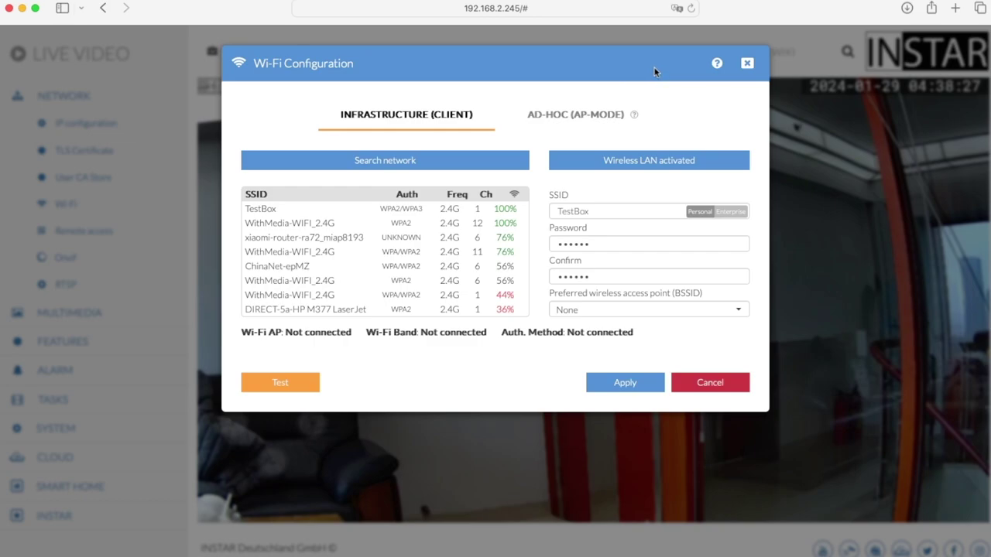
click(747, 64)
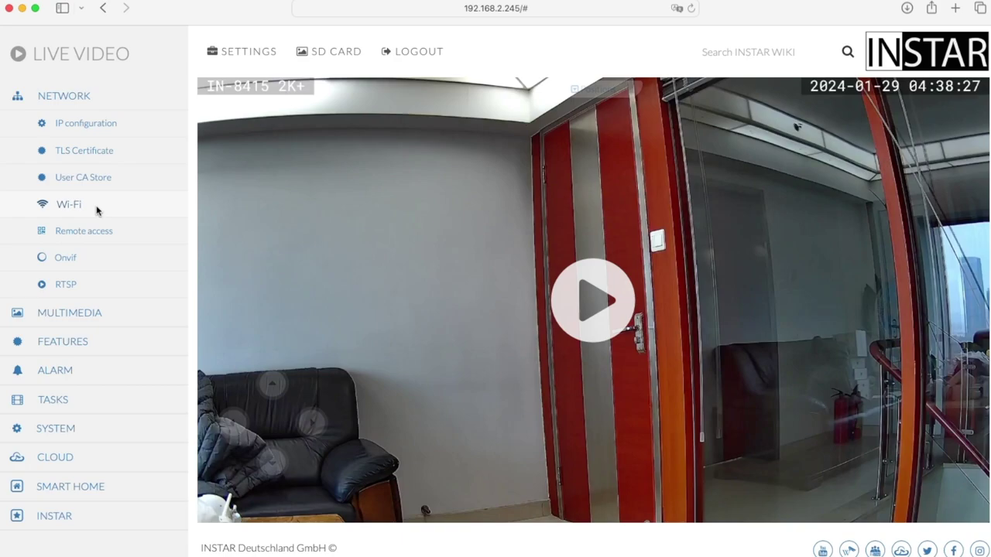
Review the ONVIF and RTSP network settings, closing each without changes
click(72, 260)
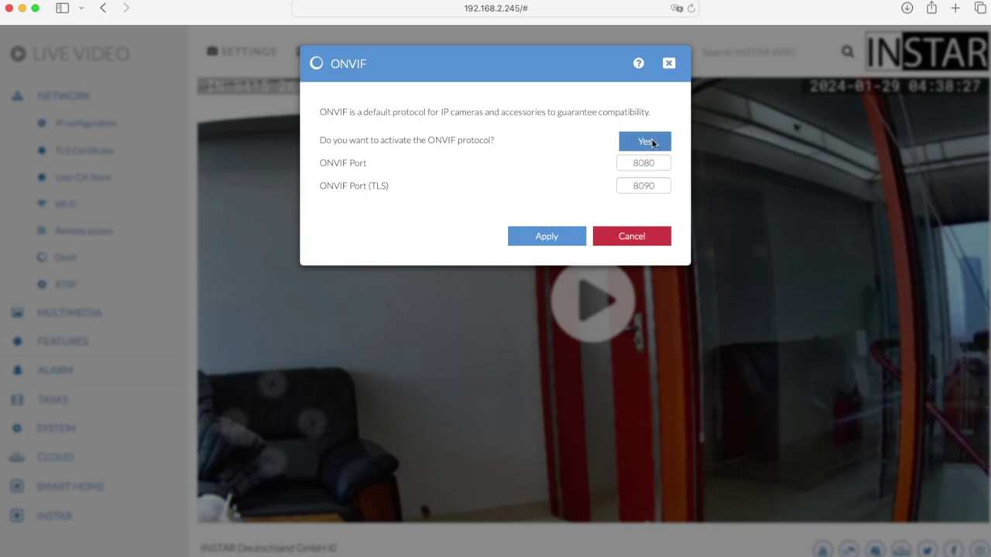
click(669, 64)
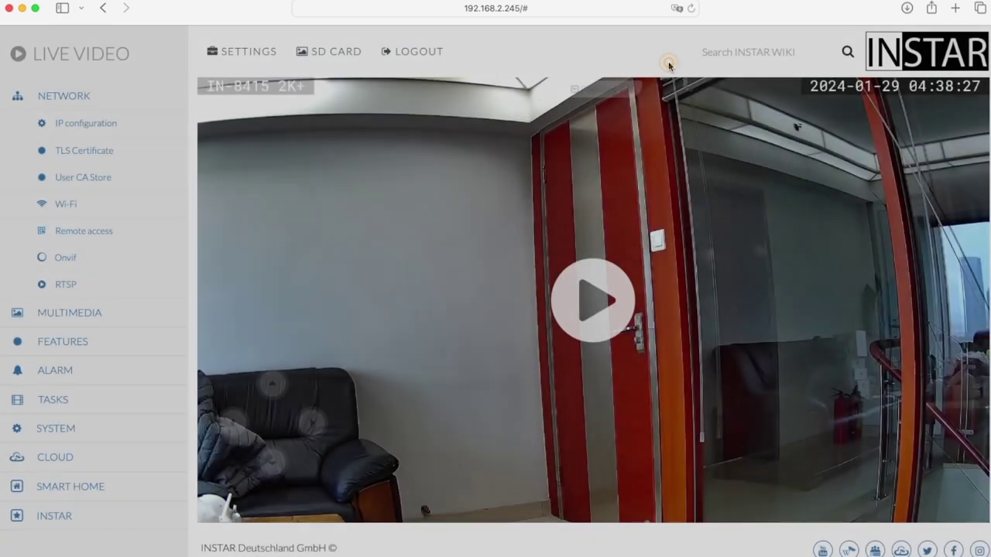
click(77, 288)
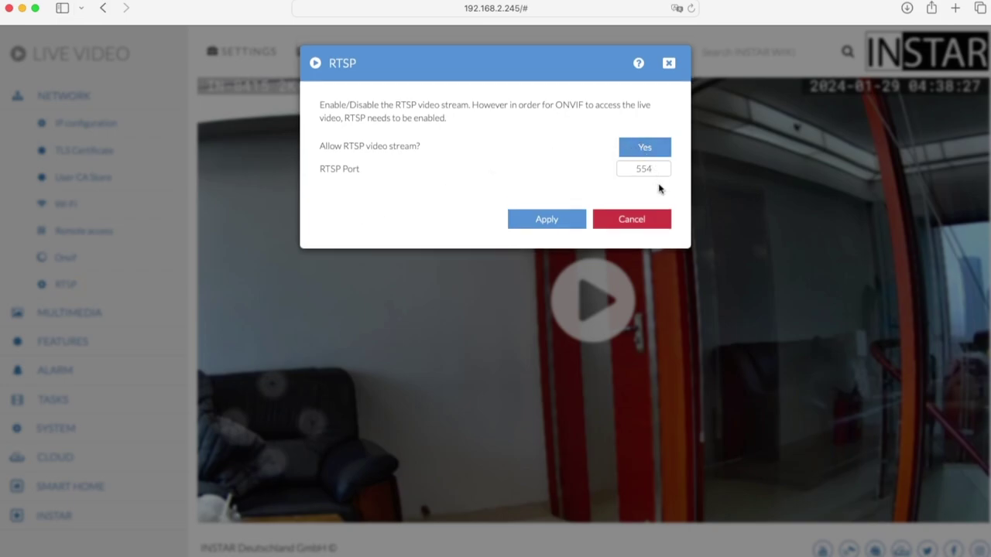
click(669, 65)
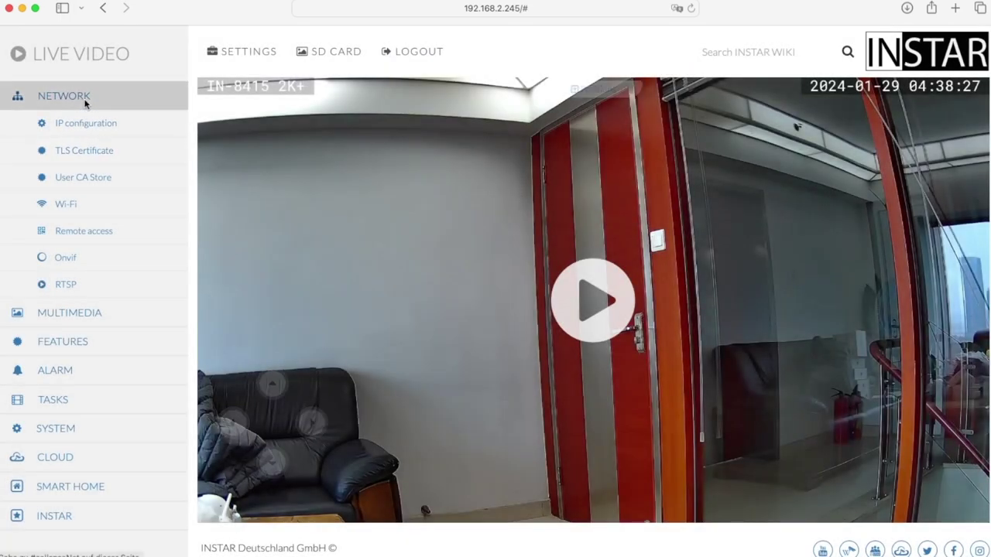
Review the Audio settings in the Multimedia section and cancel without changes
click(67, 313)
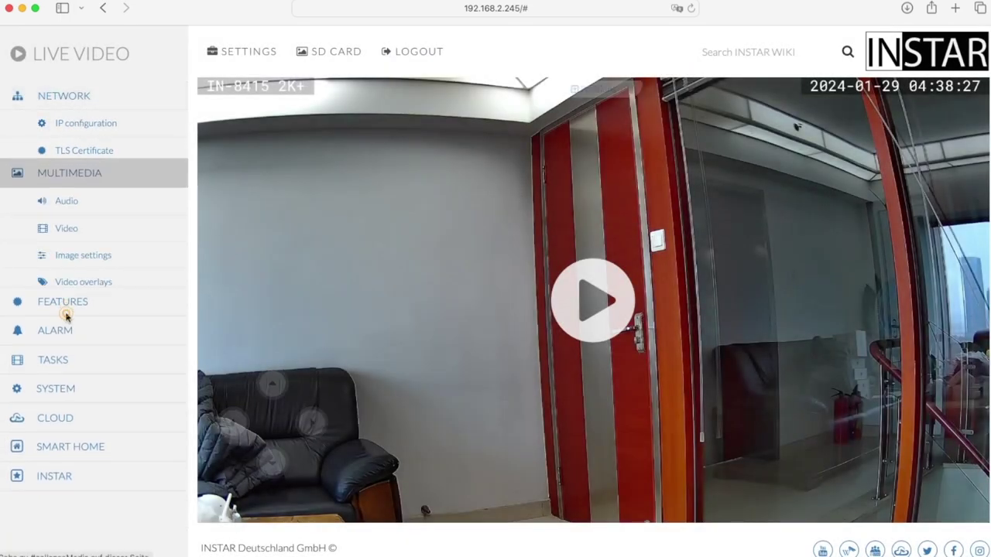
click(75, 154)
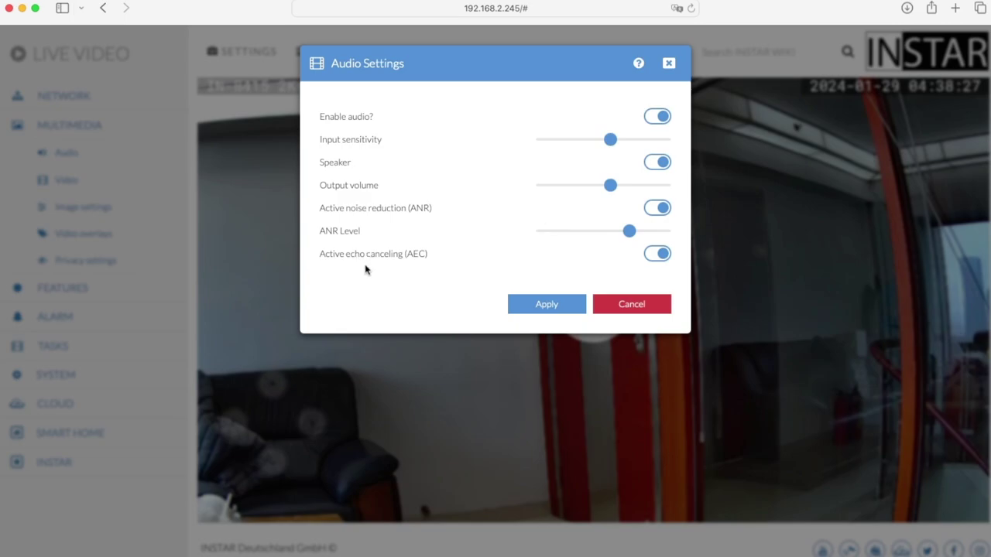
click(629, 305)
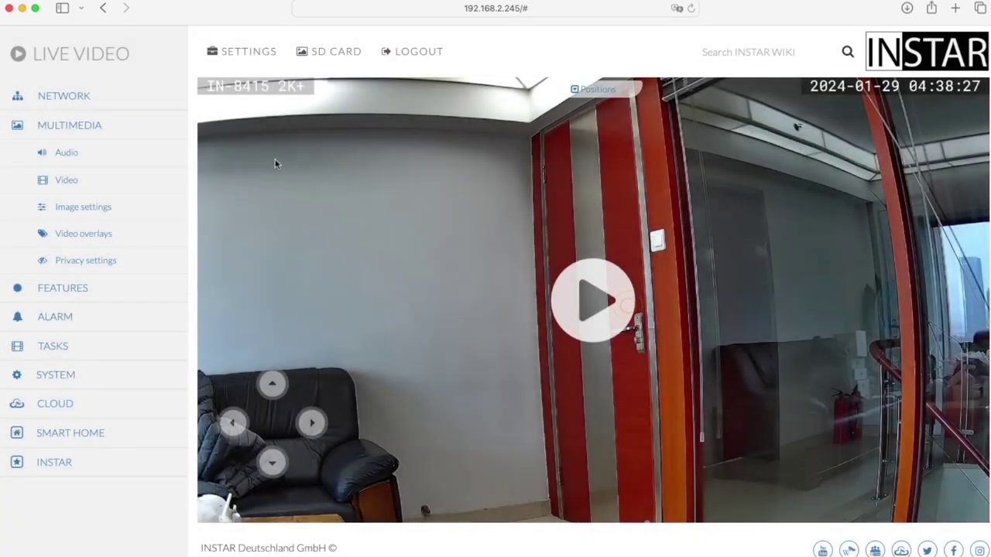
Compare the 1440P, 1080P and 720P stream settings in the Video settings, ending on 1440P
click(68, 181)
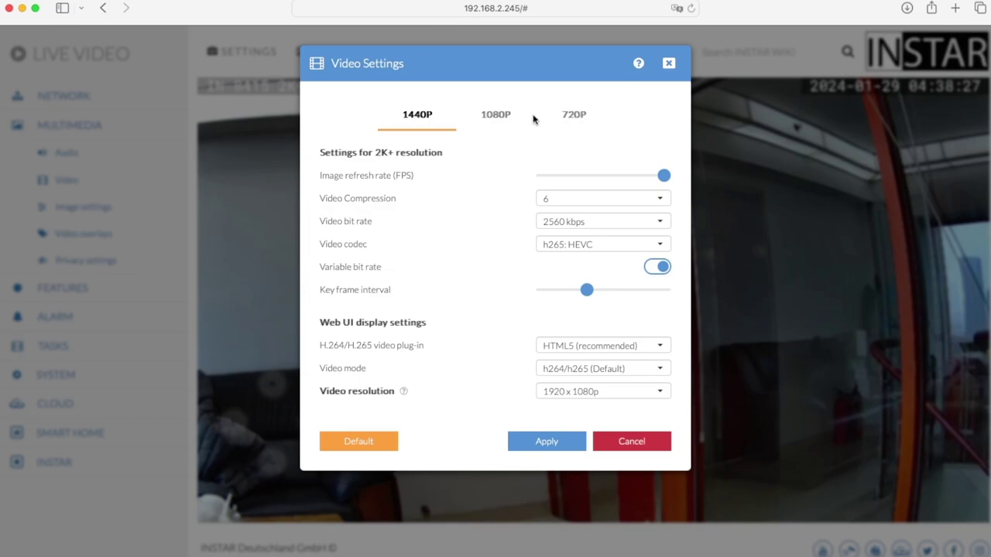
click(499, 117)
click(575, 117)
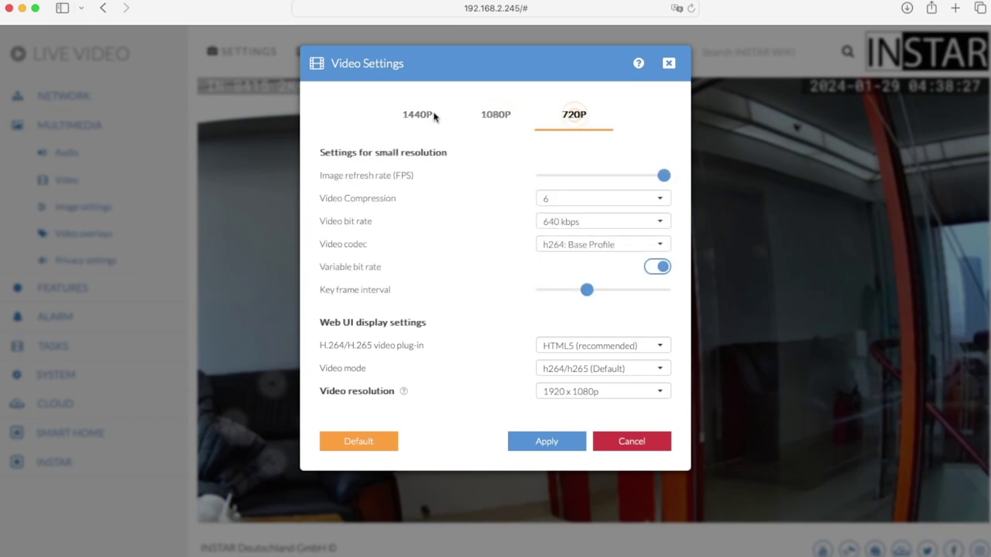
click(418, 115)
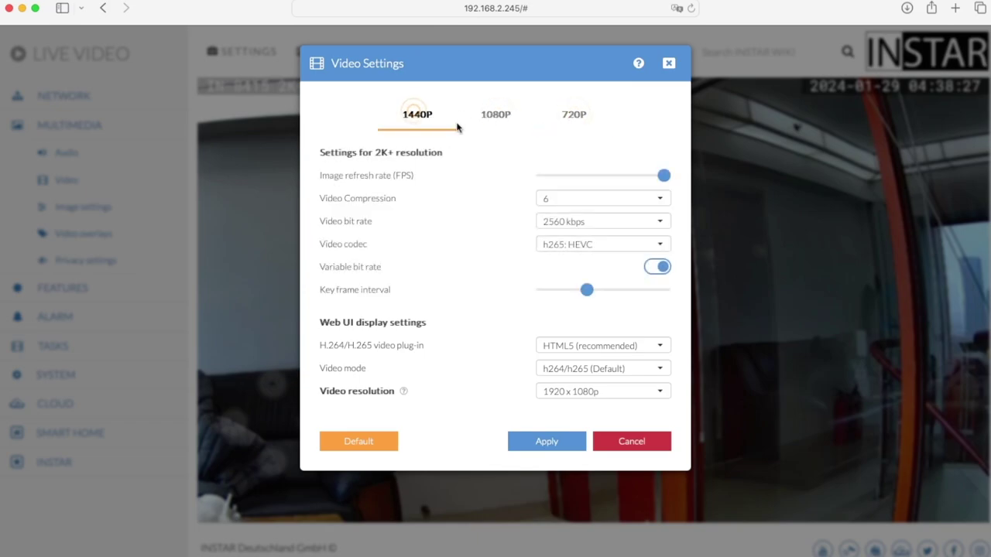
Examine the 1440P video codec options and the web UI video resolution options, and cancel the Video settings
click(613, 248)
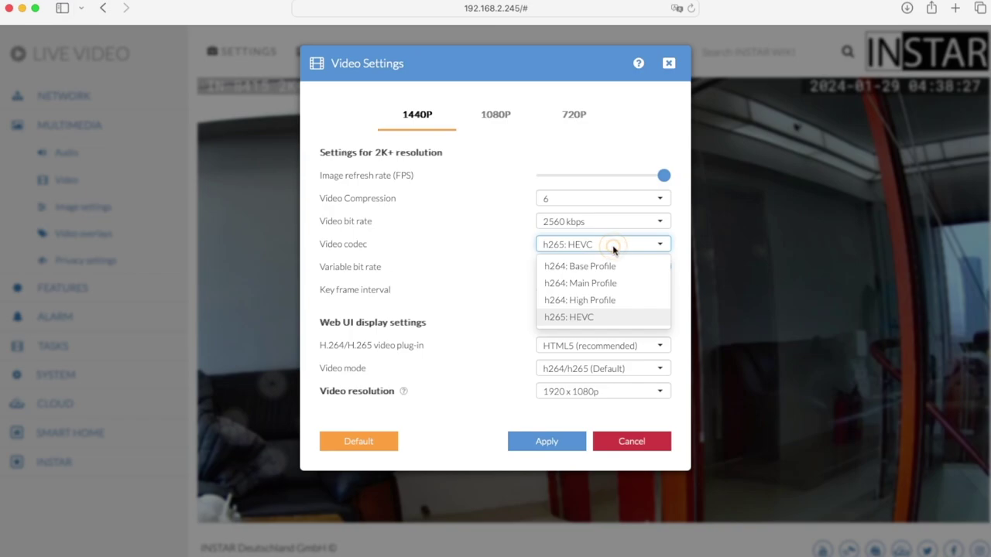
click(678, 245)
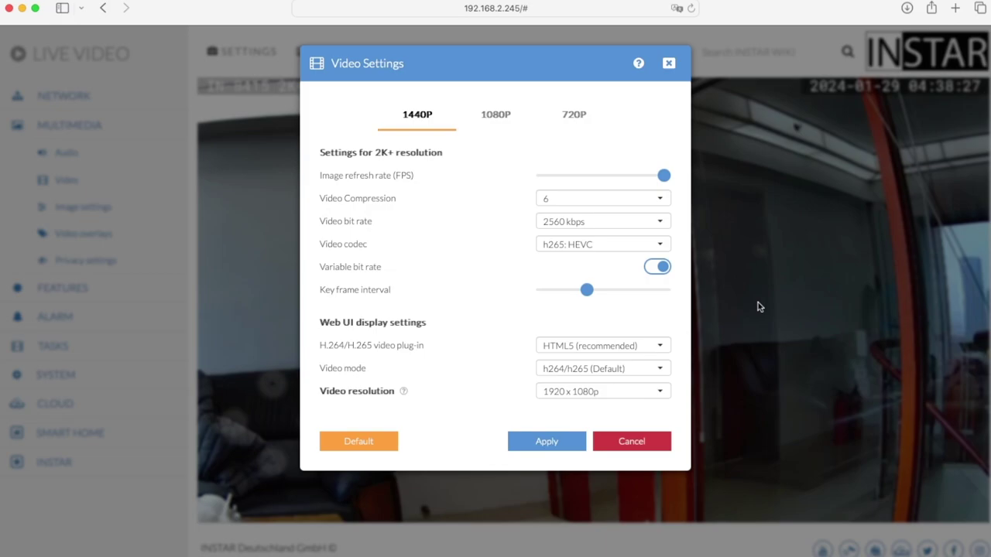
click(623, 395)
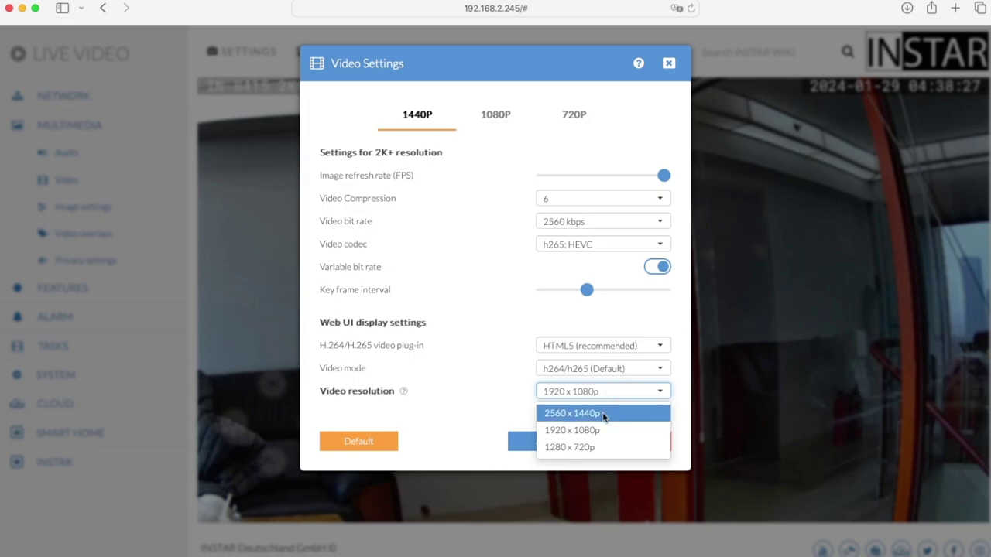
click(463, 386)
click(627, 442)
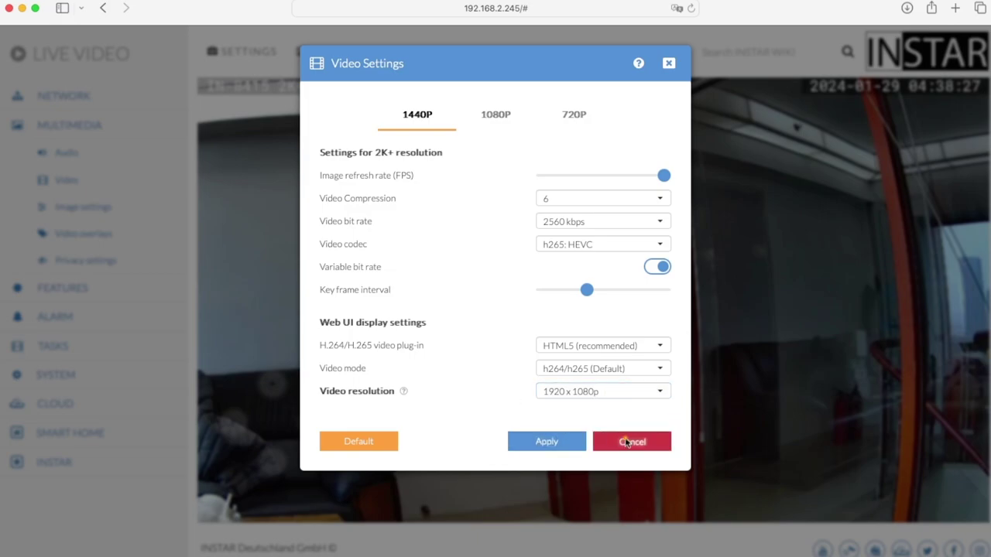
Review the image values and advanced options in the Image settings, switching to the night profile and back to day
click(86, 209)
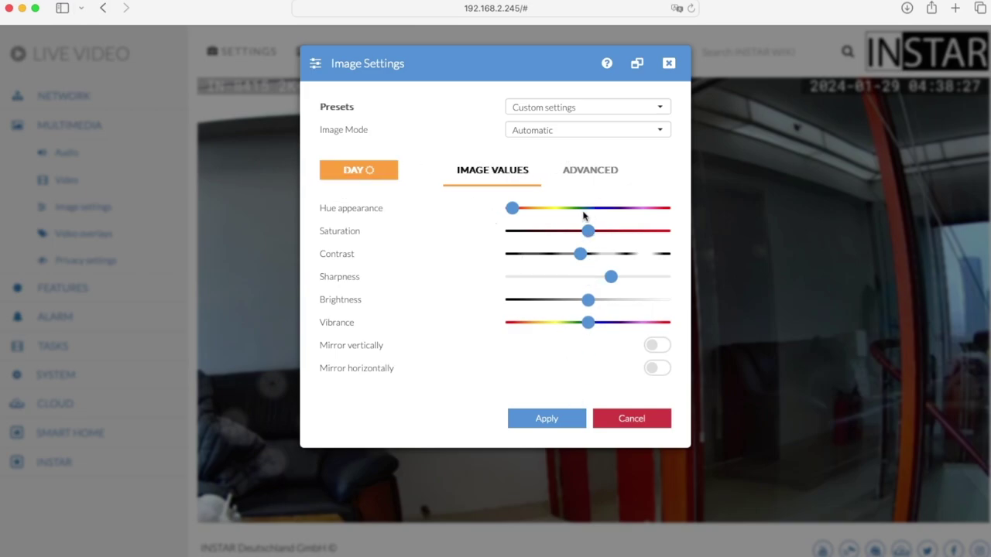
click(599, 175)
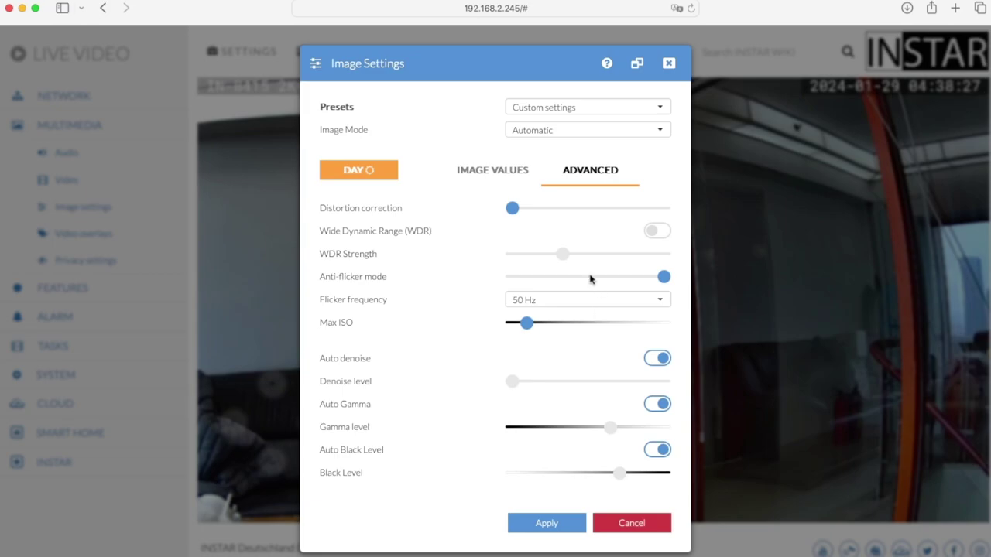
click(489, 174)
click(369, 175)
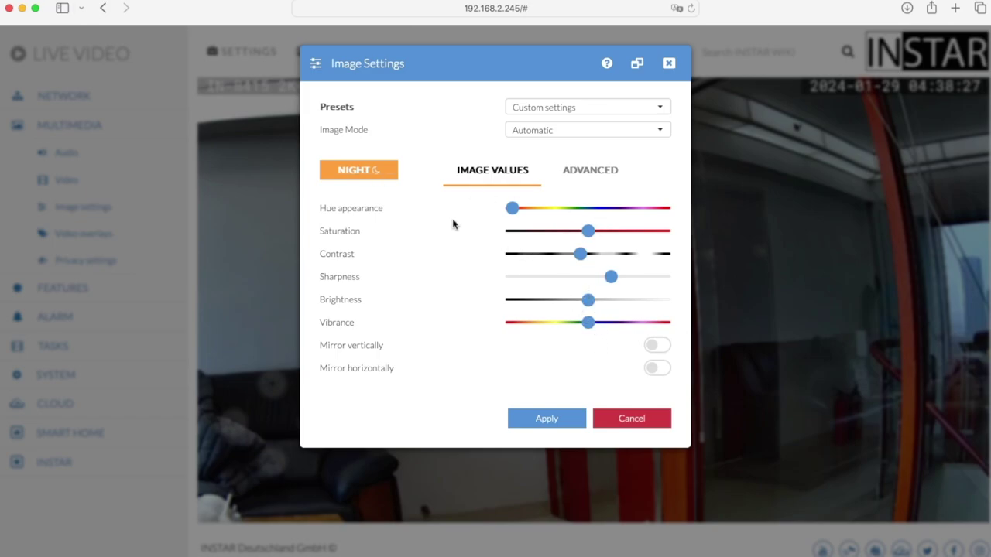
click(368, 175)
Detach the Image Settings dialog, move it aside to reveal the live video, and close it without applying
click(636, 66)
drag(442, 67, 809, 62)
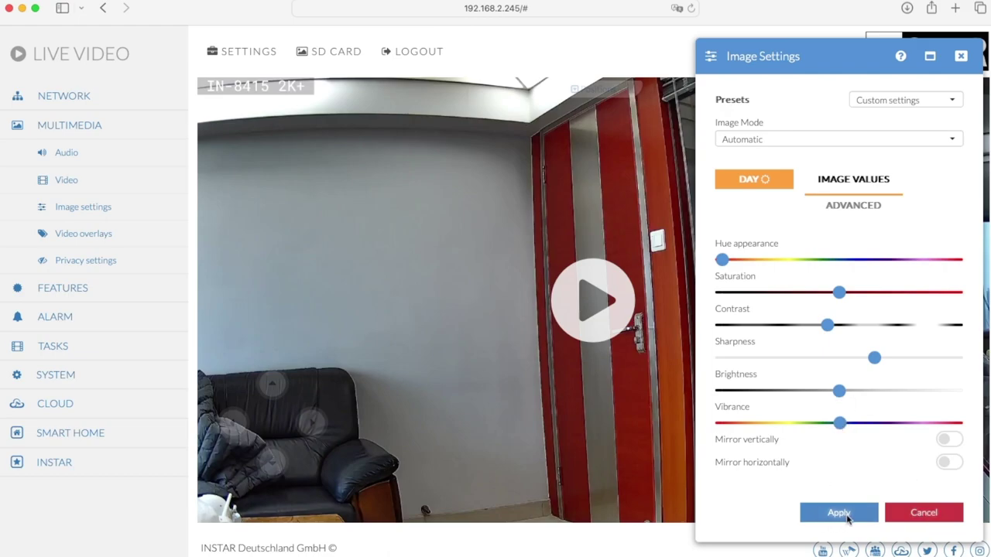
click(960, 56)
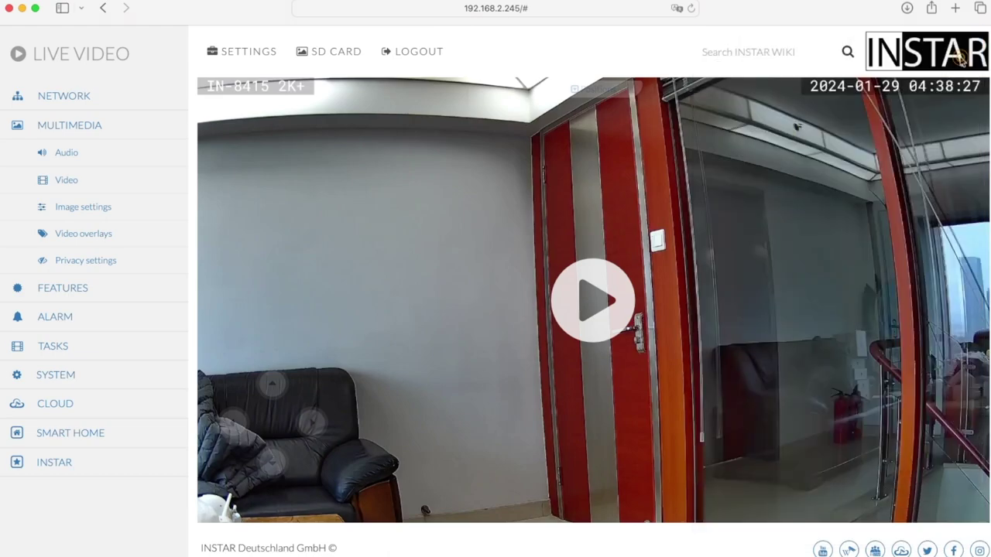
Review the camera name and timestamp options in the Video Overlays settings and close them unchanged
click(92, 236)
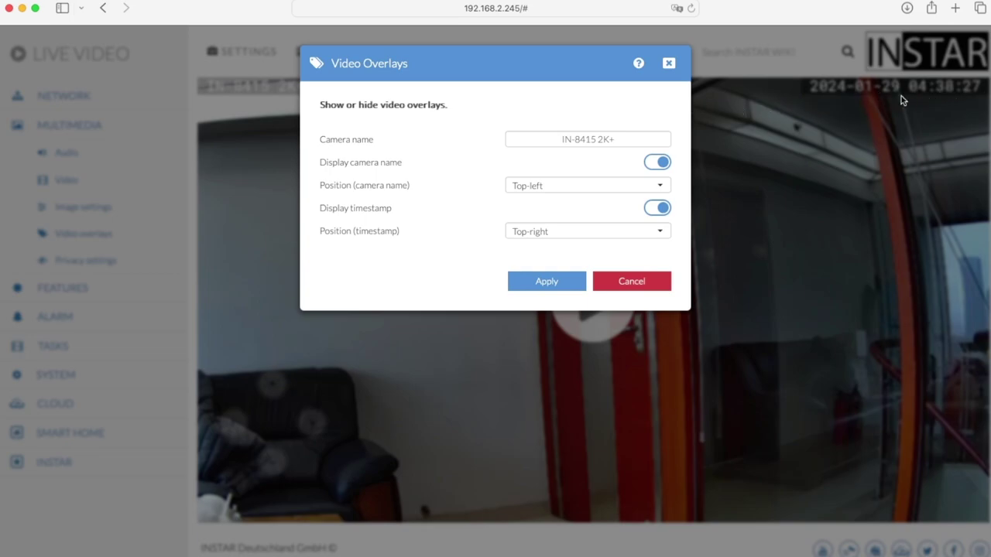
click(668, 65)
Open the Privacy settings and enable privacy Area 1
click(88, 262)
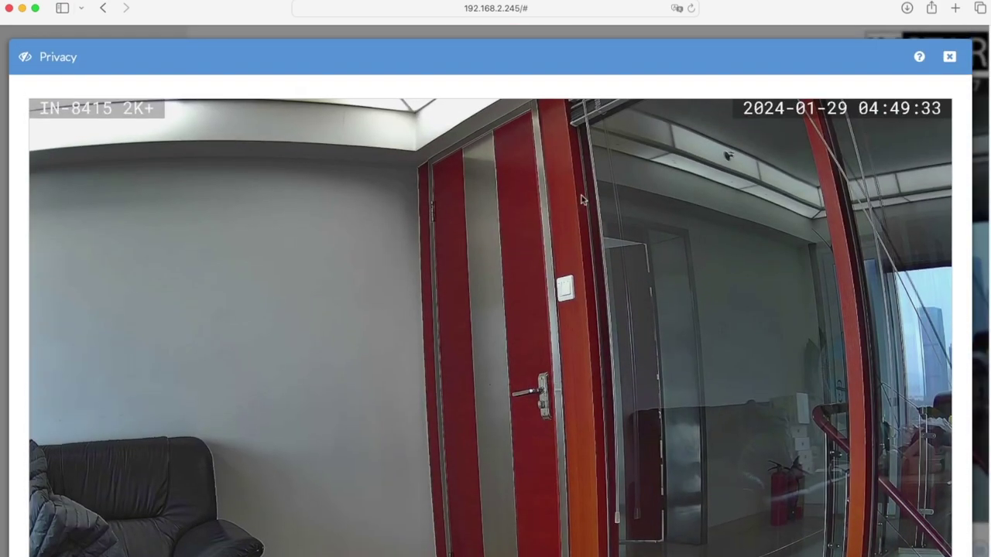
scroll(639, 241, down, 8)
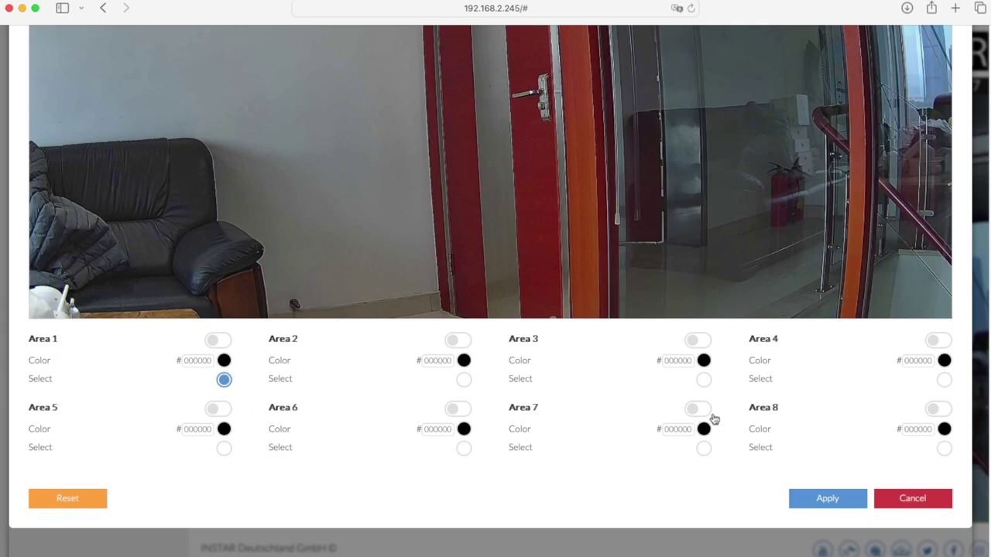
click(217, 340)
Fit the corner points of the Area 1 privacy mask to the red door in the camera image
scroll(334, 346, up, 4)
click(288, 178)
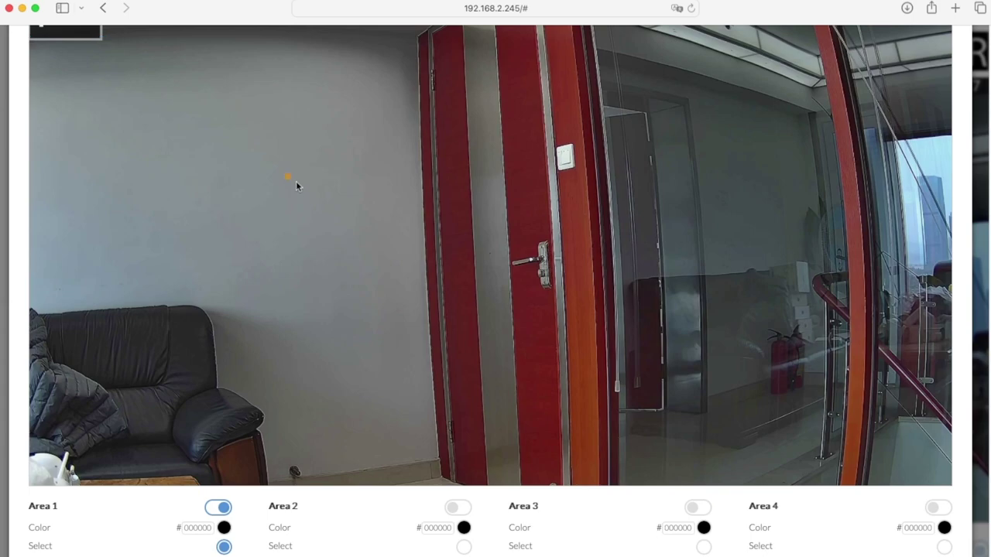
drag(77, 37, 565, 483)
drag(432, 137, 446, 476)
scroll(530, 364, up, 1)
scroll(530, 364, up, 3)
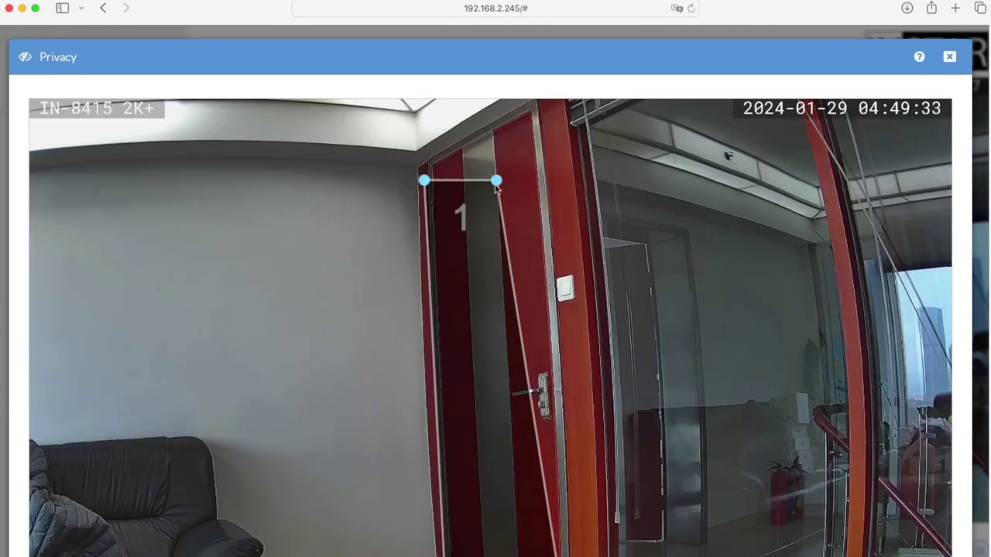
drag(495, 179, 530, 113)
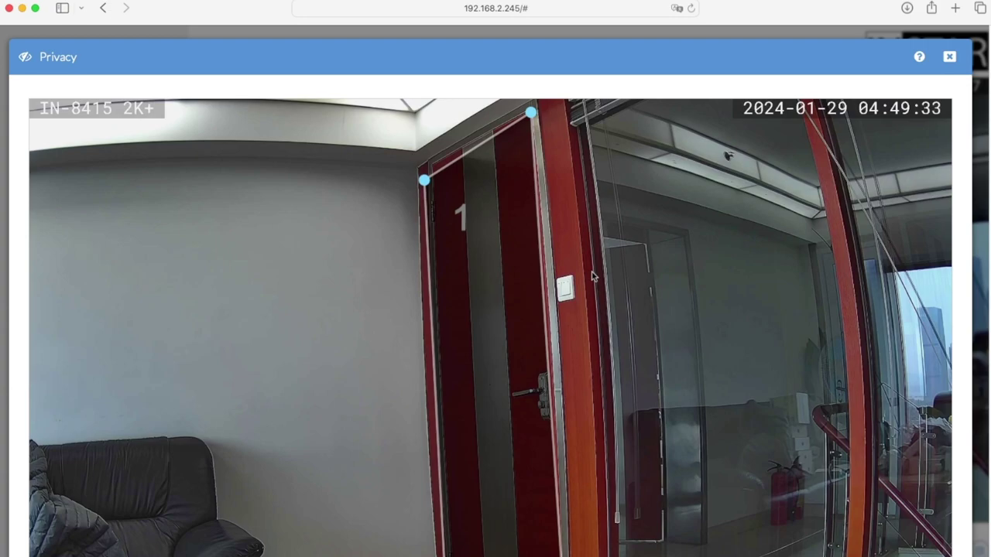
Apply the Area 1 privacy mask and check how it covers the door in the camera preview
scroll(594, 276, down, 5)
click(825, 471)
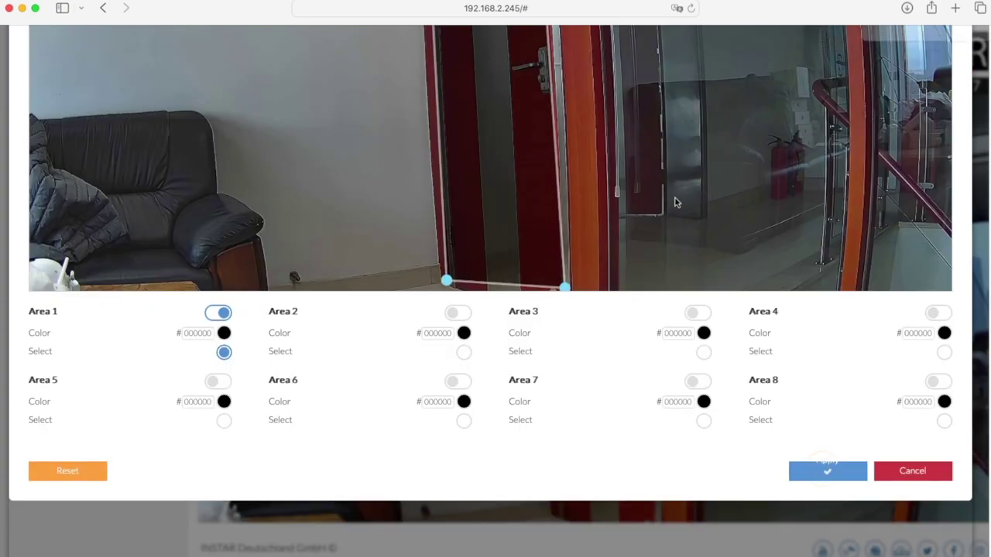
scroll(674, 199, up, 6)
scroll(645, 152, up, 3)
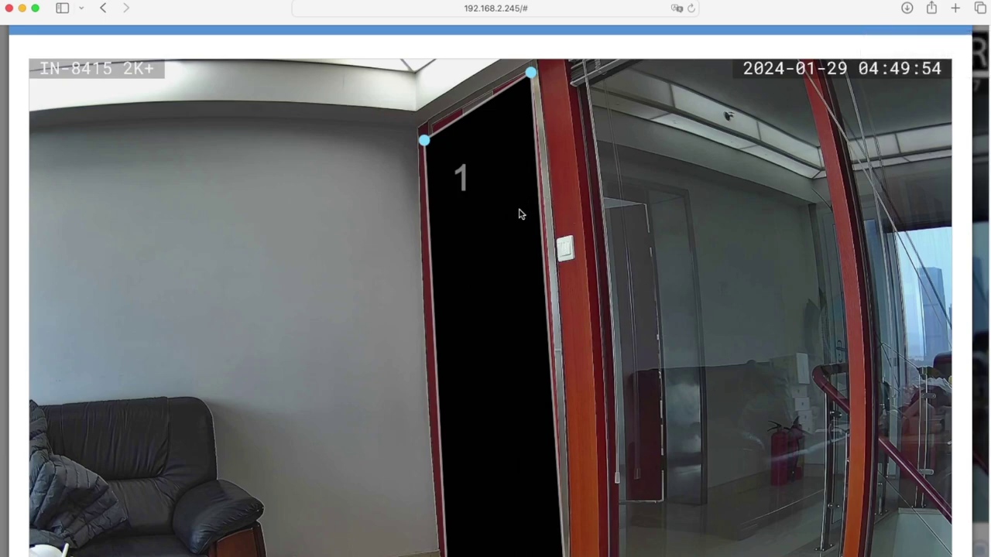
scroll(520, 215, down, 2)
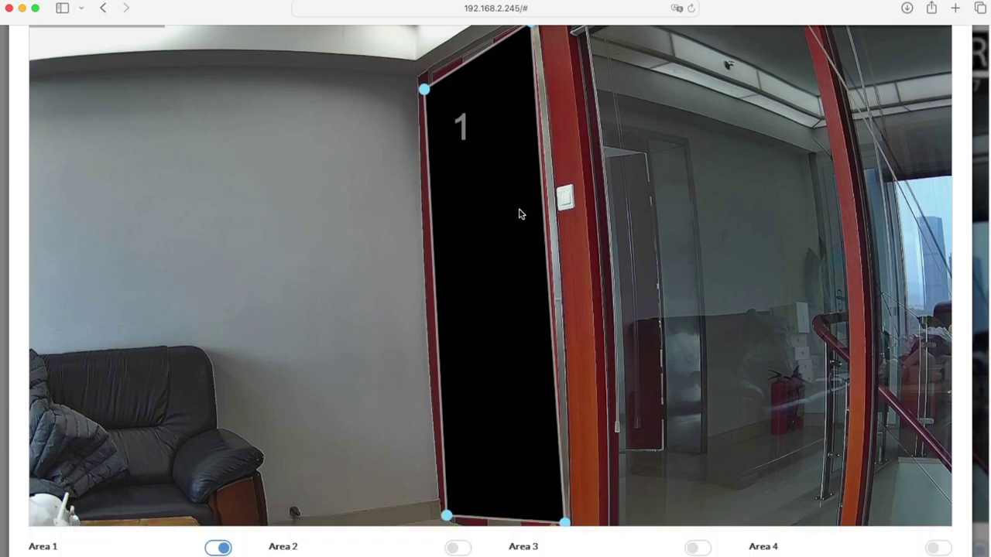
scroll(596, 294, down, 3)
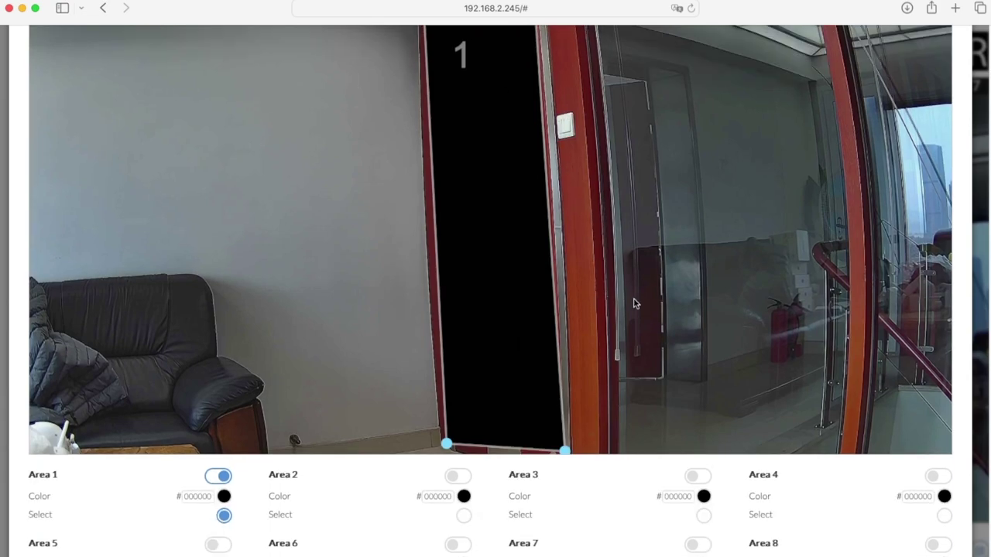
scroll(644, 281, down, 4)
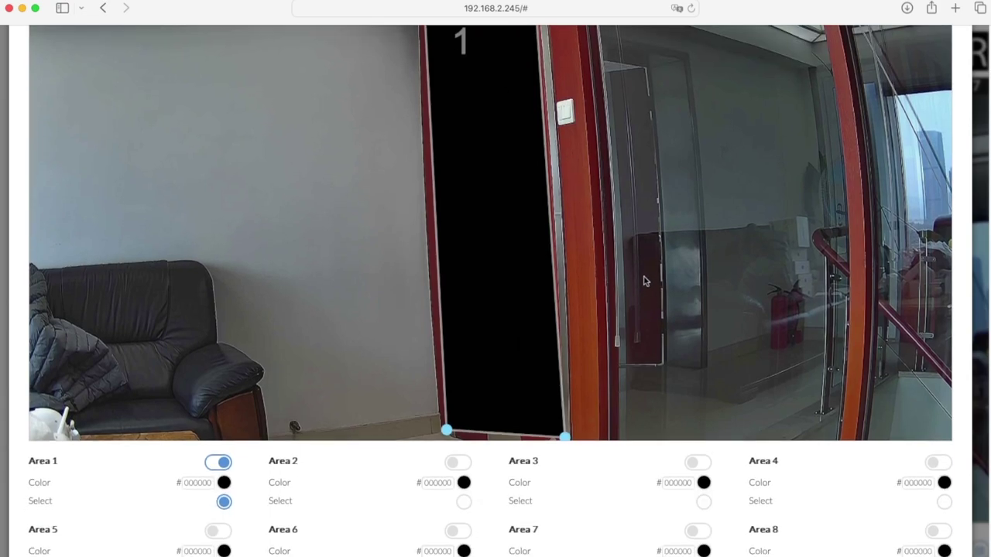
Disable privacy Area 1, apply the change to uncover the door, and close the Privacy settings
click(212, 381)
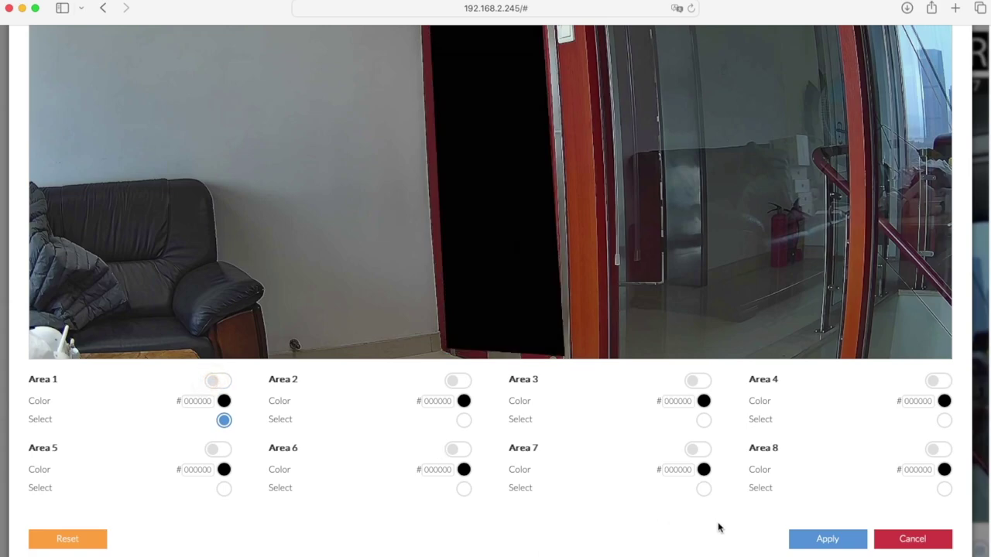
click(825, 540)
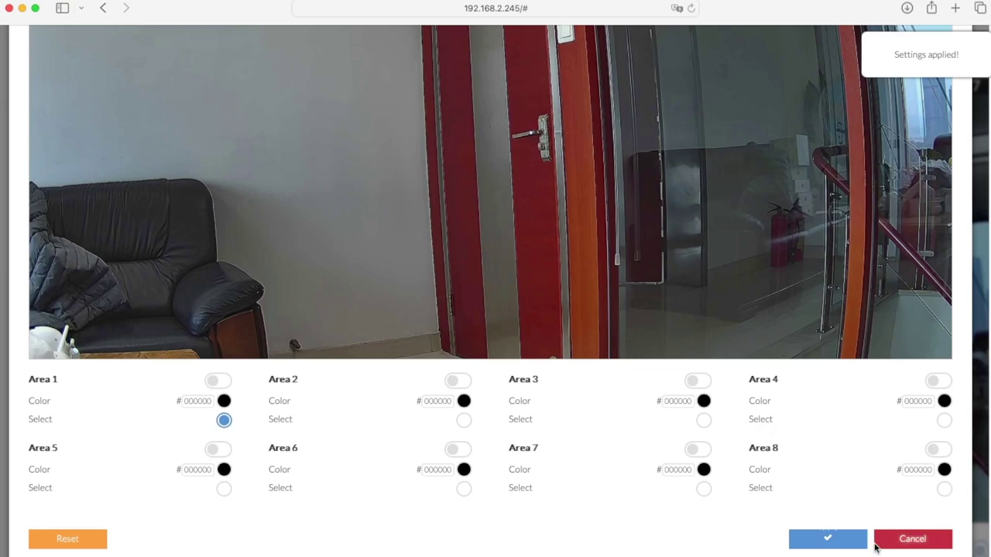
click(913, 540)
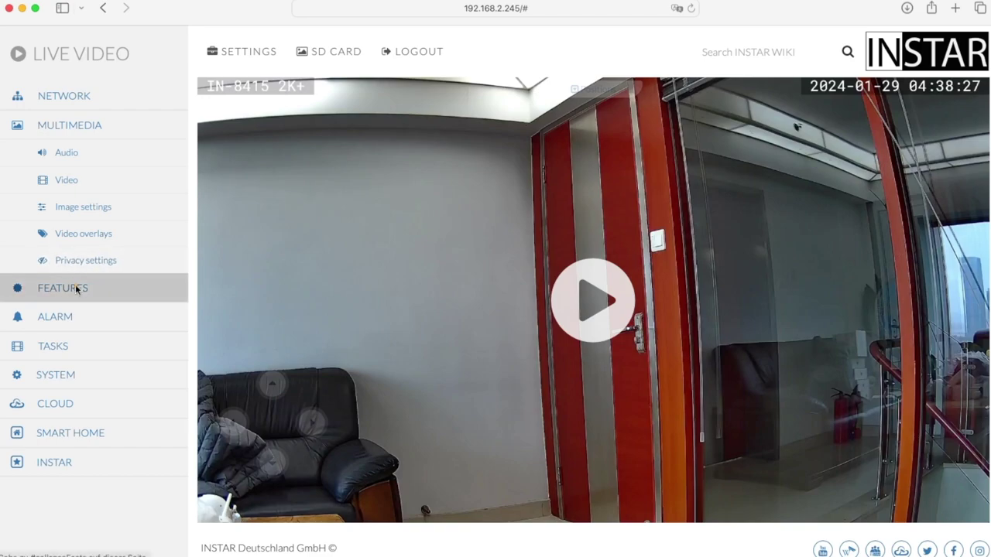
Review the SMTP server and recipient options in the Email settings and close them without saving
click(76, 289)
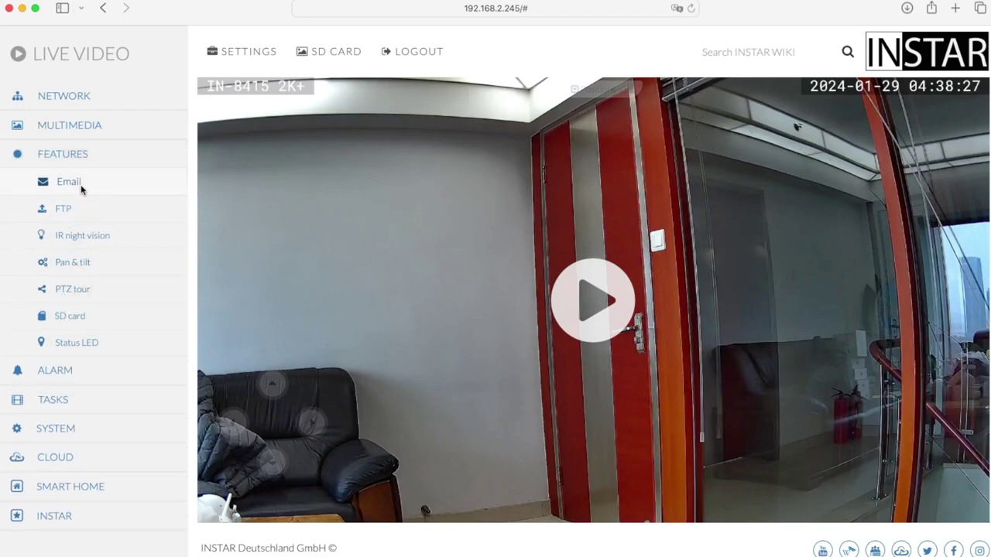
click(70, 185)
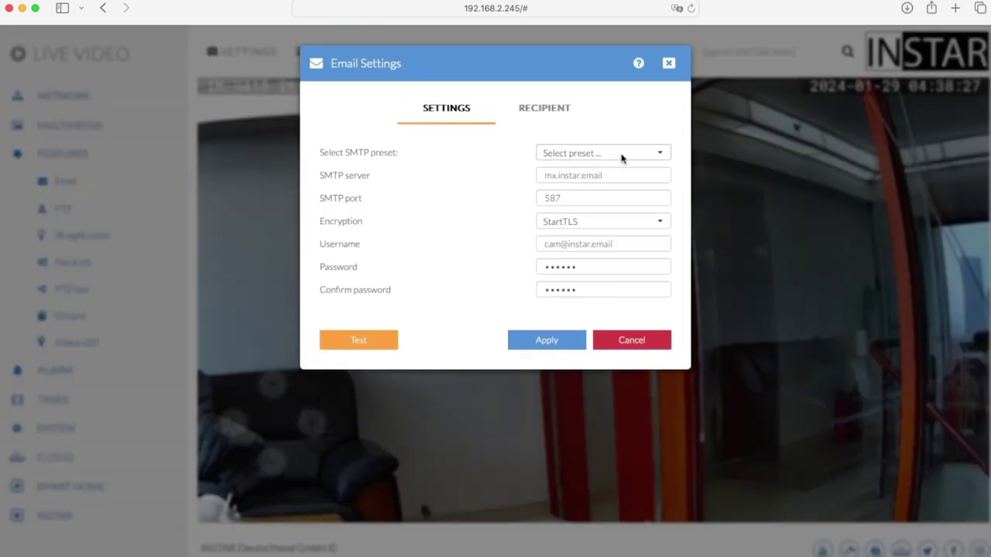
click(533, 110)
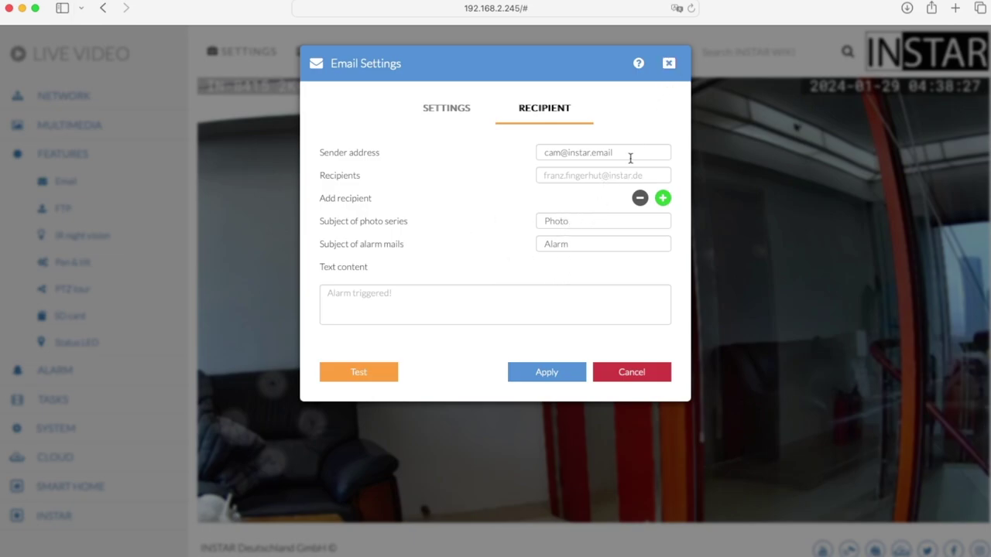
click(667, 65)
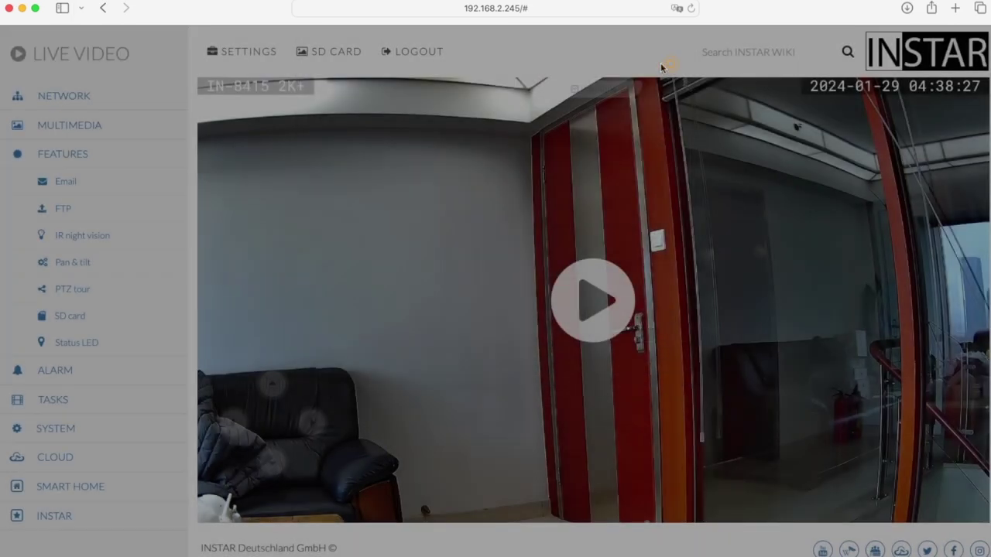
Review the FTP settings, including the available FTP types, and close them without saving
click(51, 211)
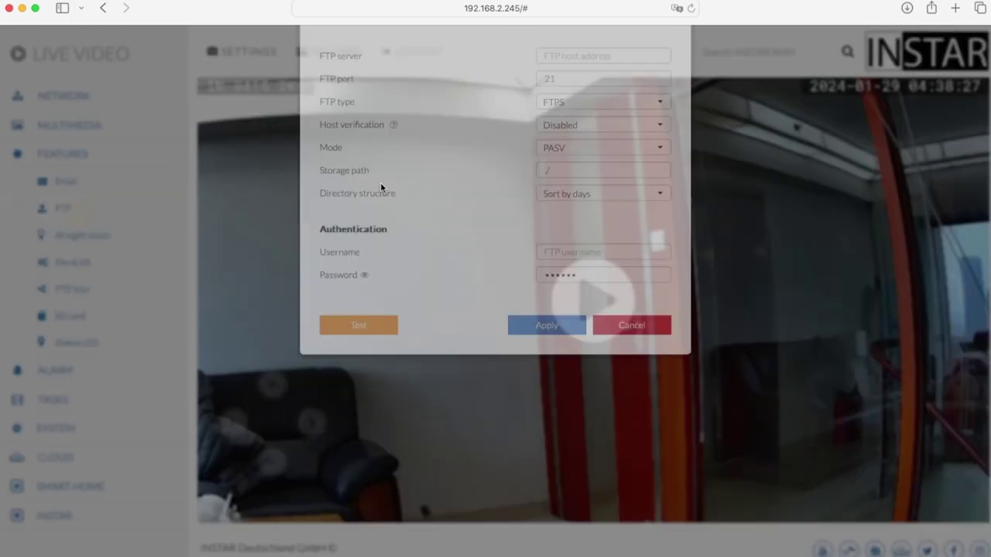
click(600, 162)
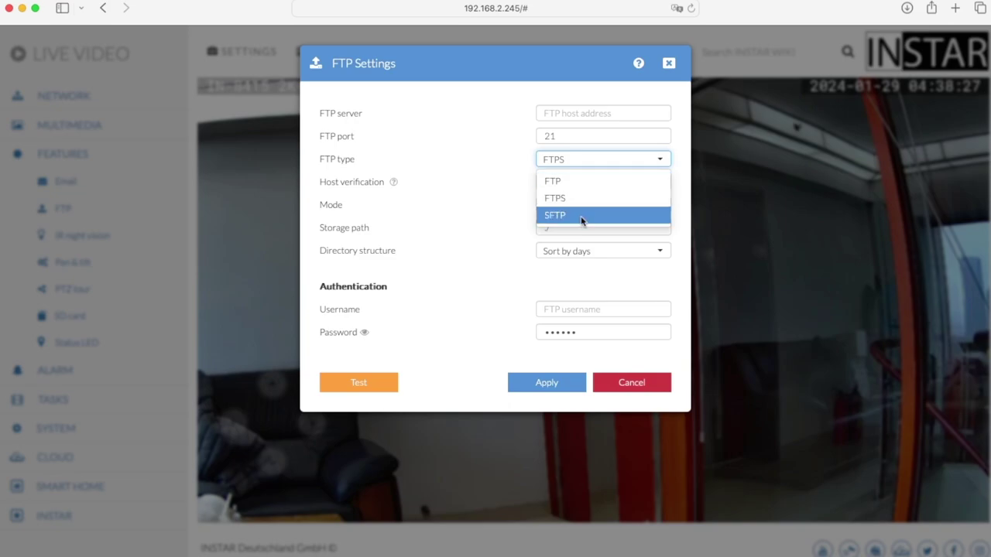
click(668, 63)
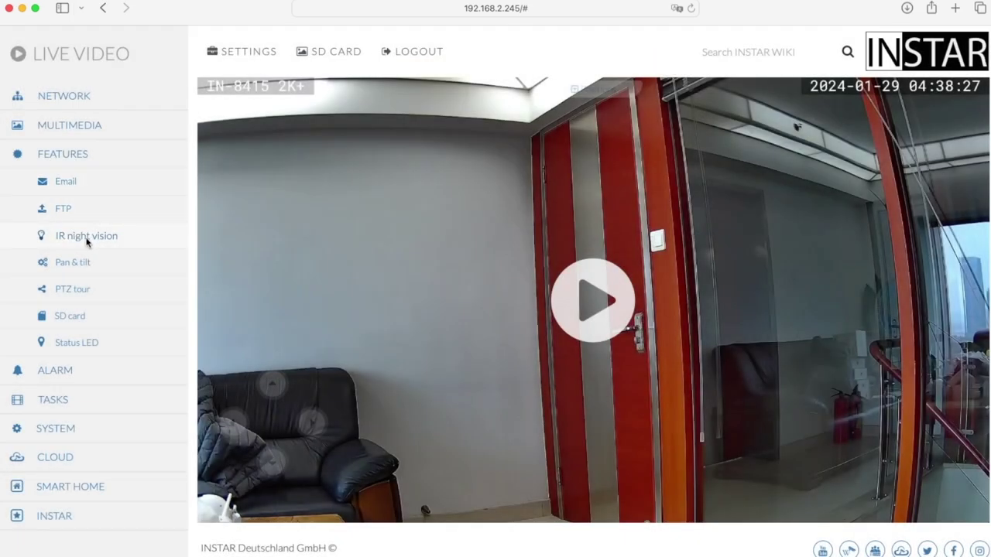
Review the IR LED control, current illumination value and switching thresholds in the Night vision settings, and cancel without changes
click(88, 241)
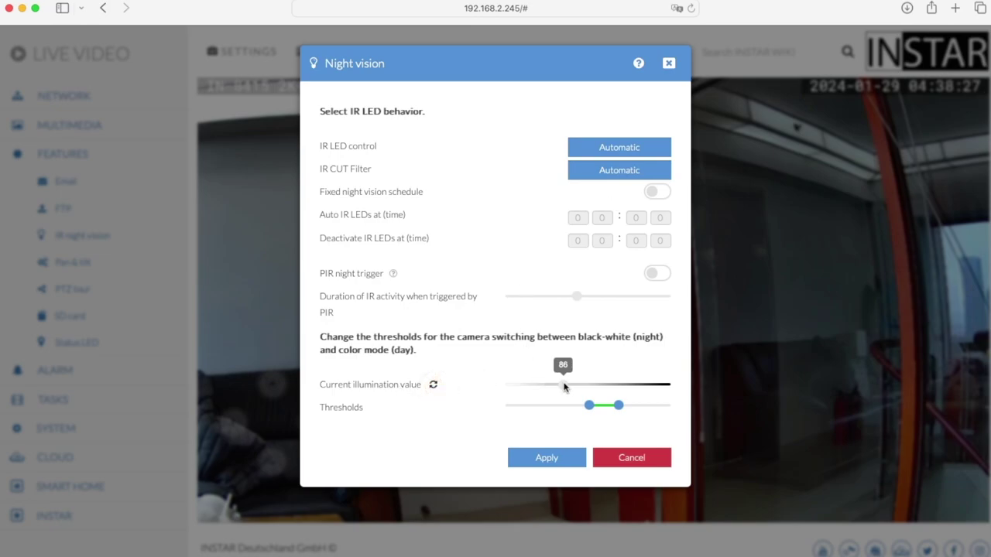
mouse_move(587, 409)
click(630, 459)
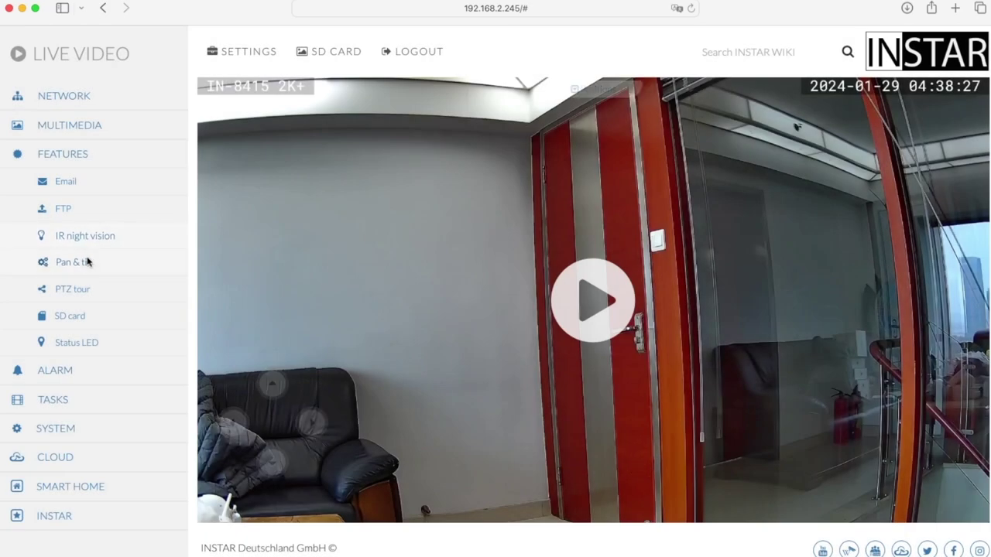
Review the pan and tilt options and the PTZ tour settings, cancelling both without changes
click(84, 263)
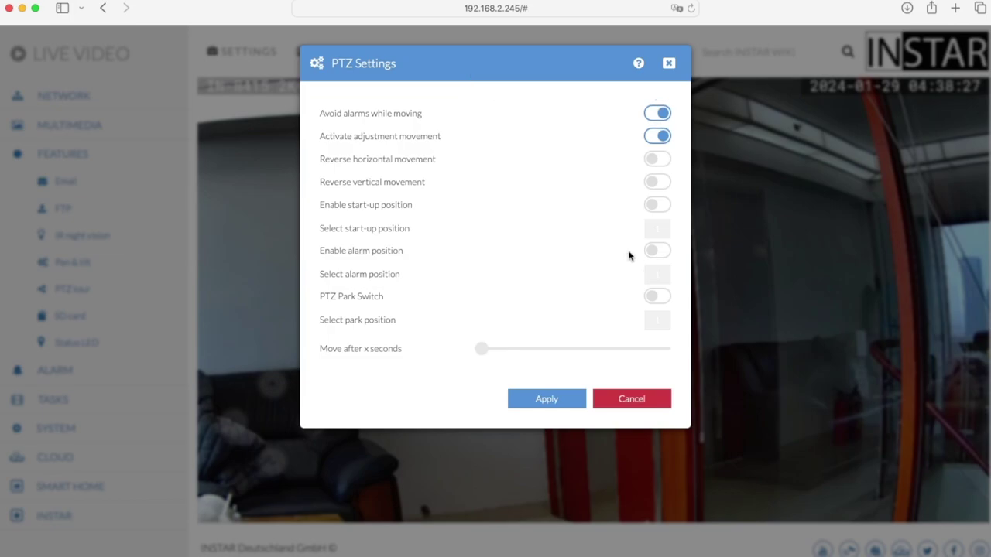
click(639, 404)
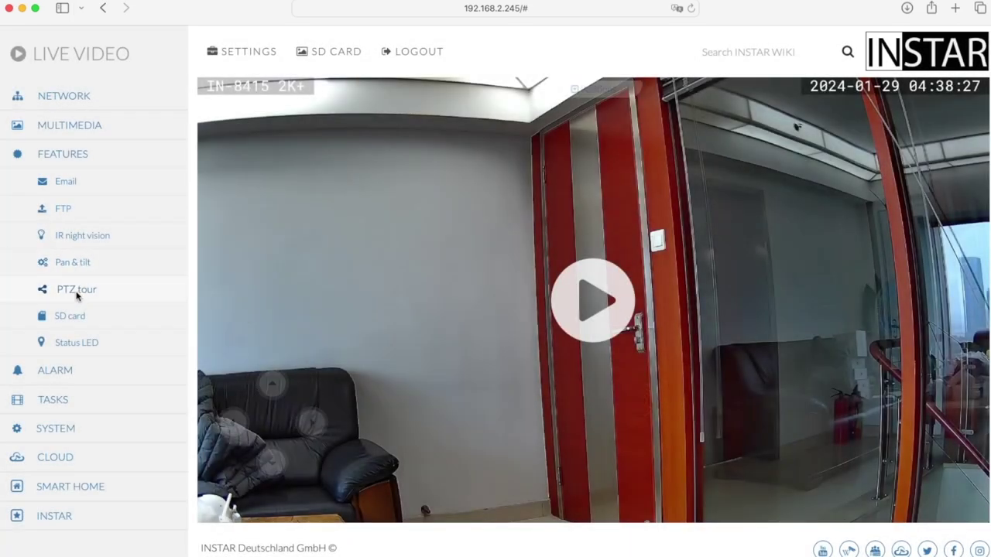
click(76, 291)
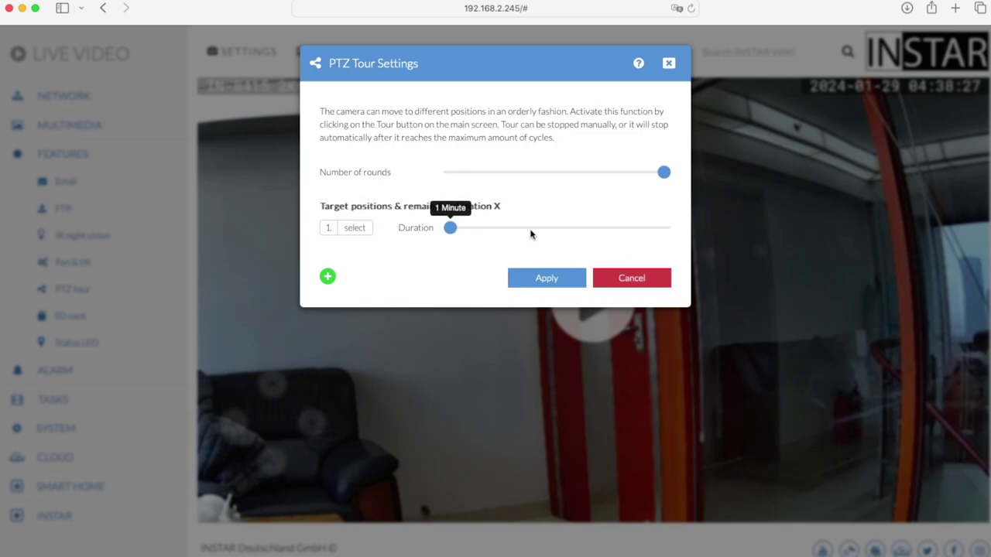
click(637, 279)
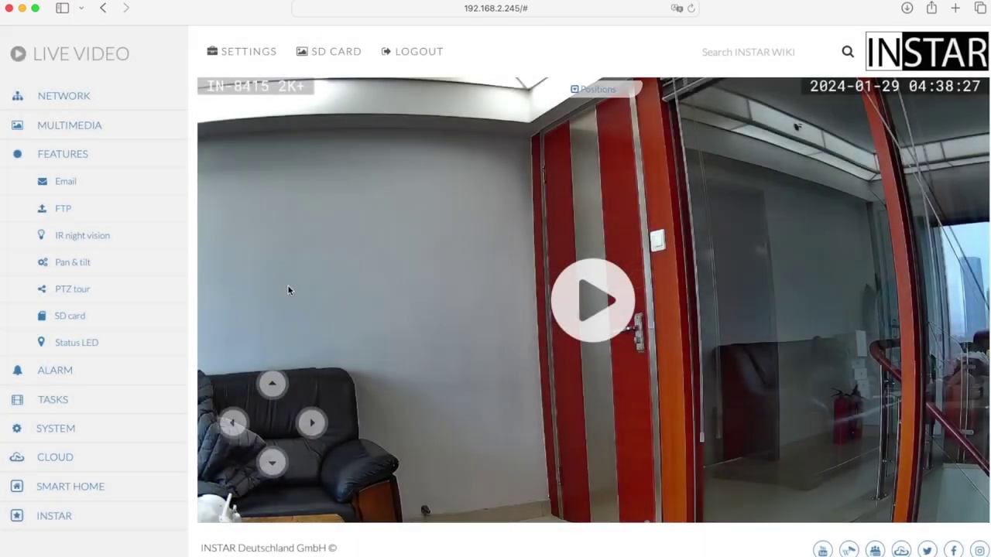
Review the SD card's storage management options and its folder listing, and close both without saving
click(78, 324)
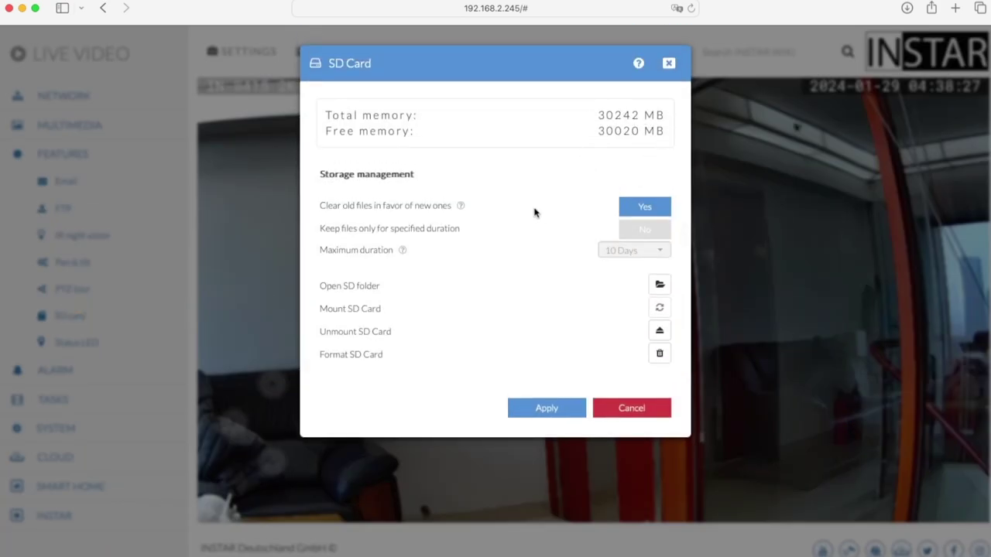
click(647, 231)
click(659, 286)
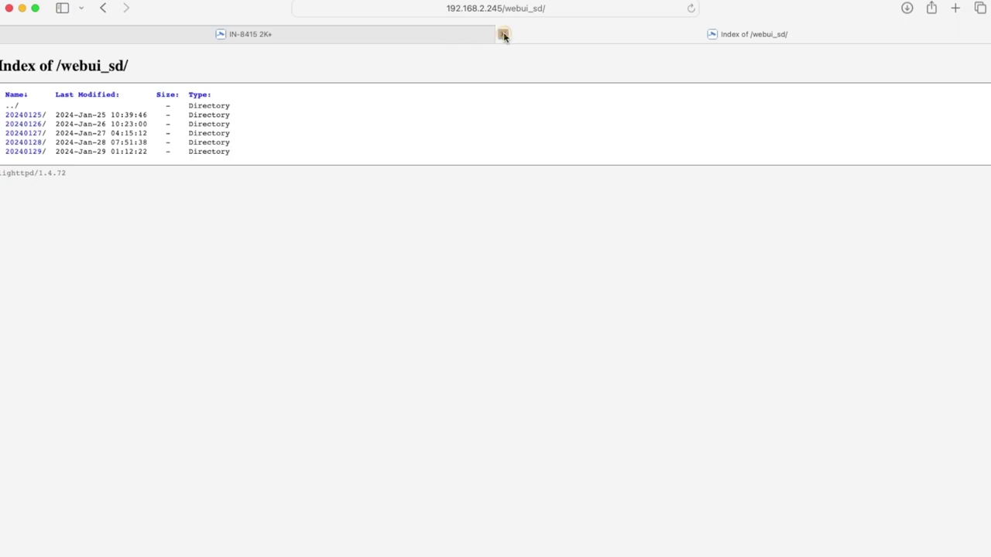
click(503, 34)
click(670, 62)
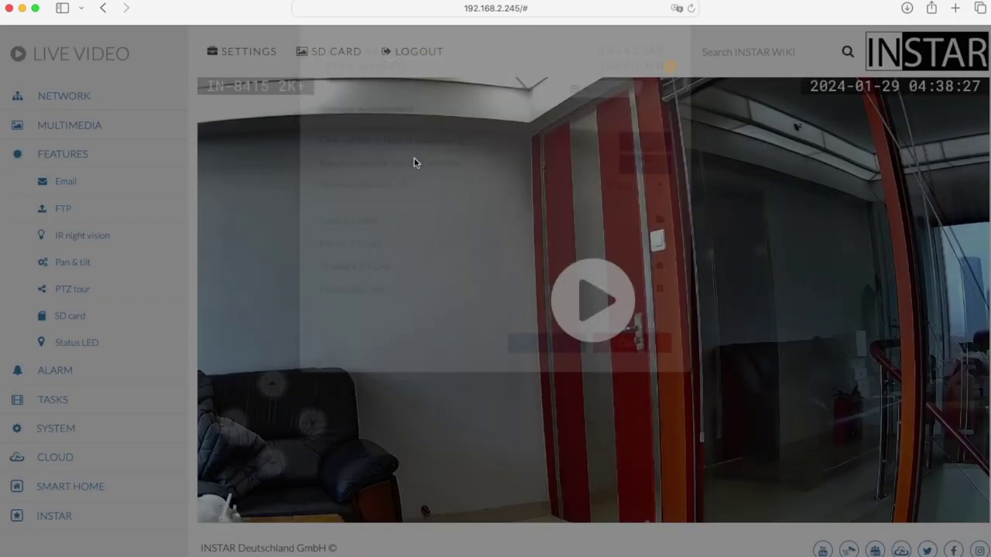
Review the power and Wi-Fi status LED options, and close the LED and Features settings
click(81, 342)
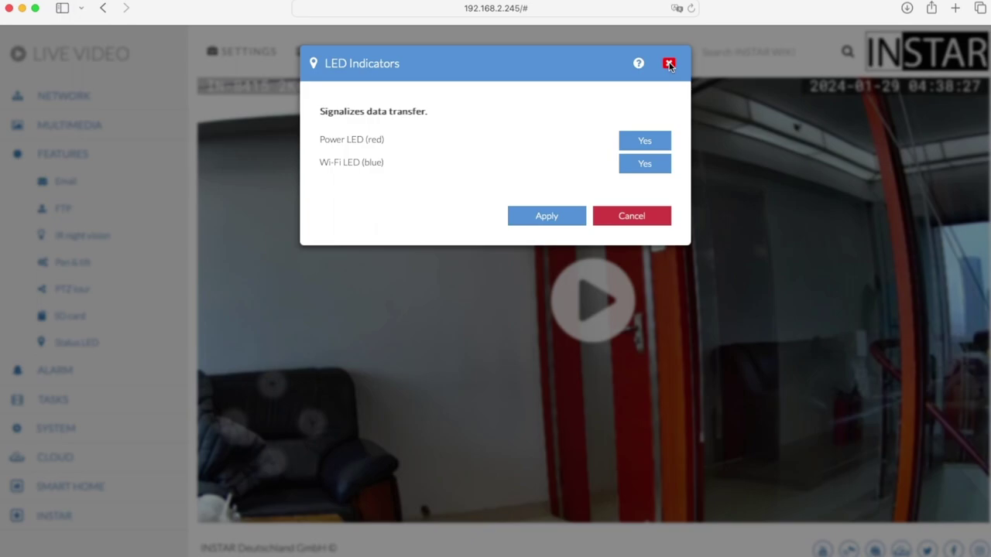
click(669, 64)
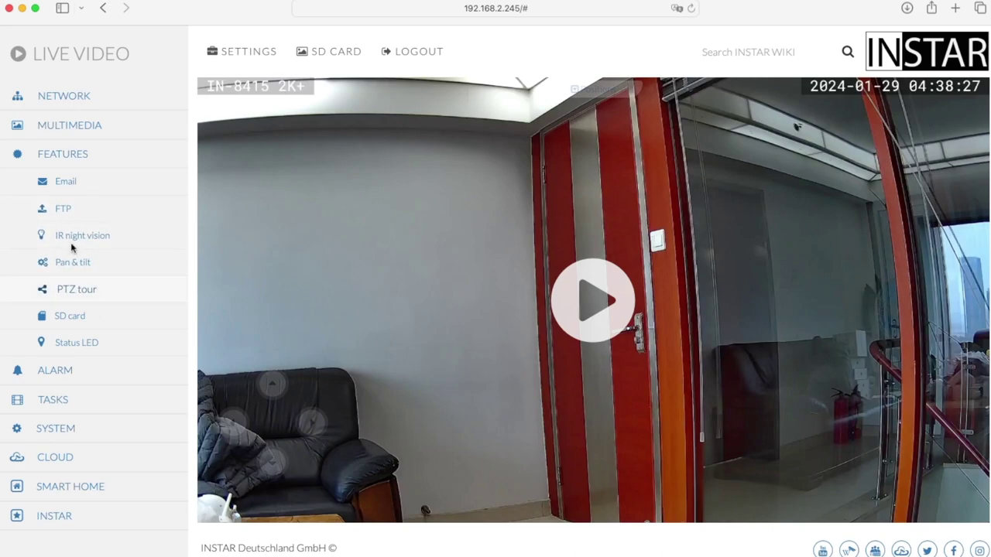
click(58, 155)
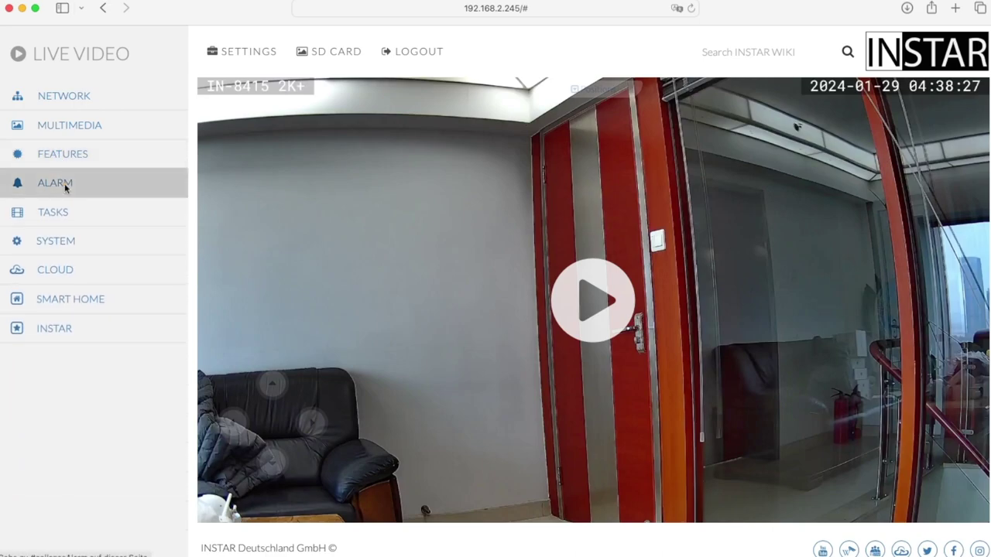
Open the Alarm Actions settings and enable Object Detection among the alarm triggers
click(63, 184)
click(71, 213)
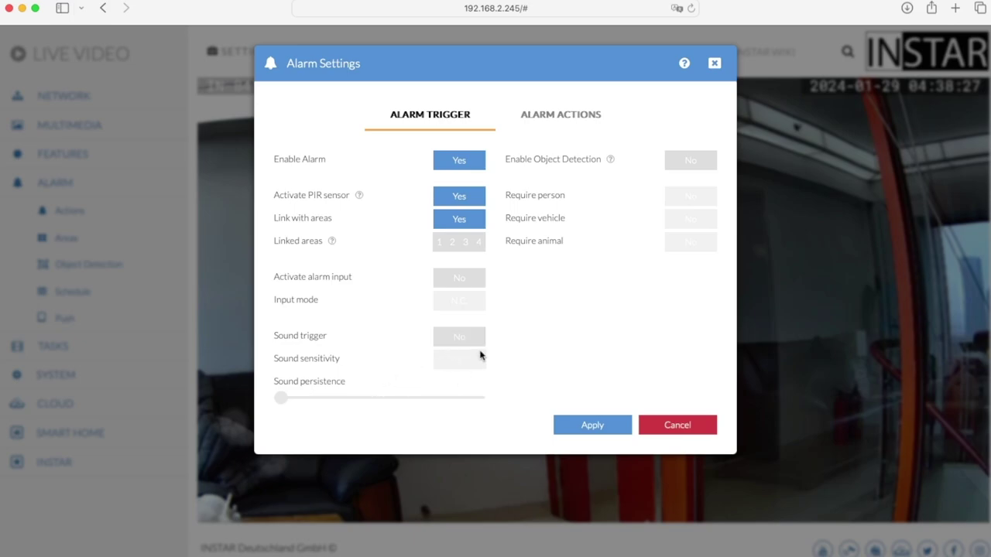
click(689, 162)
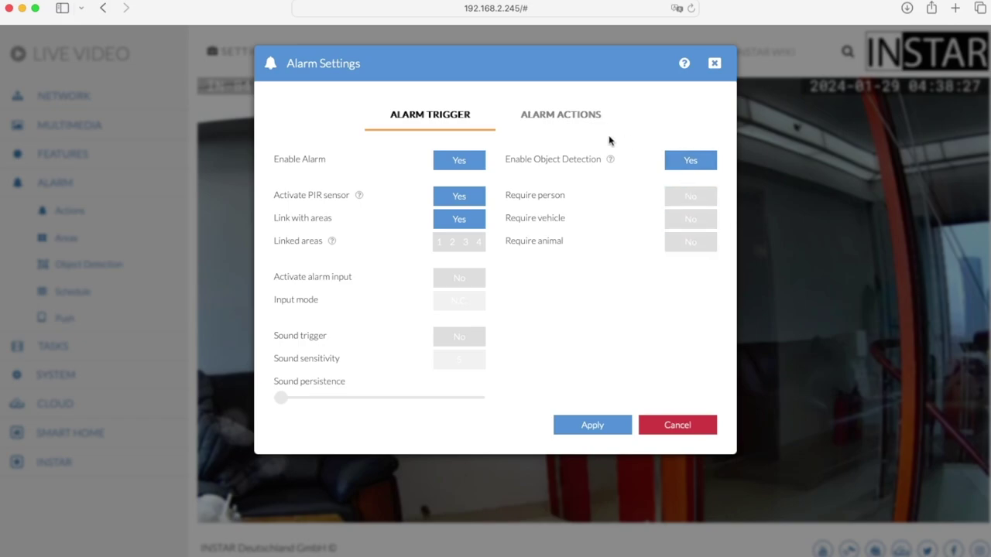
Review the alarm actions and the expanded snapshot settings, and cancel the Alarm Settings
click(571, 117)
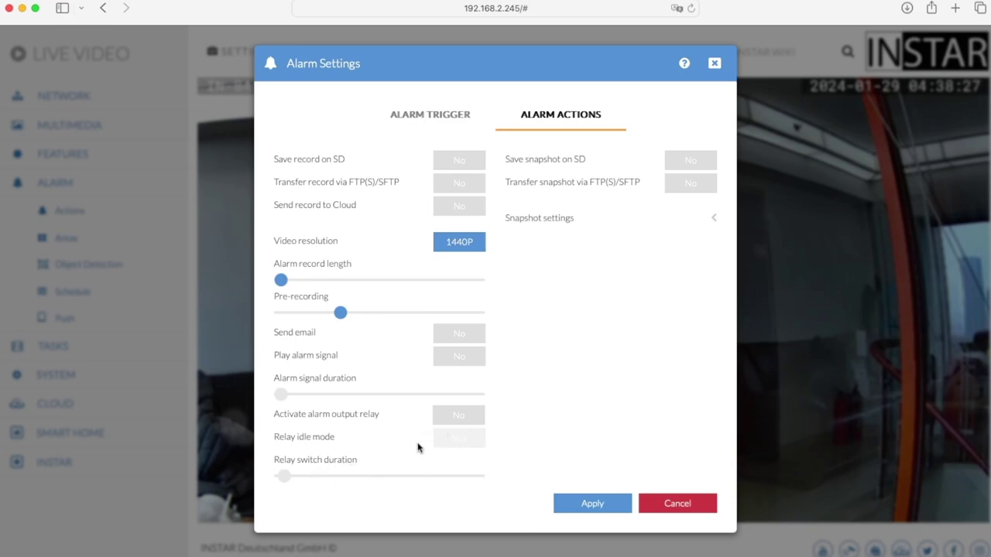
click(712, 219)
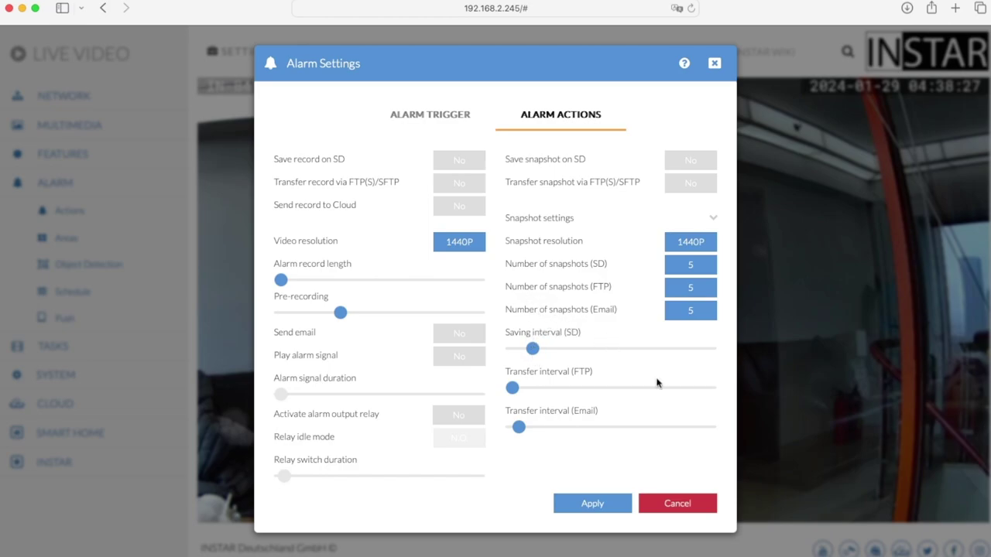
click(684, 503)
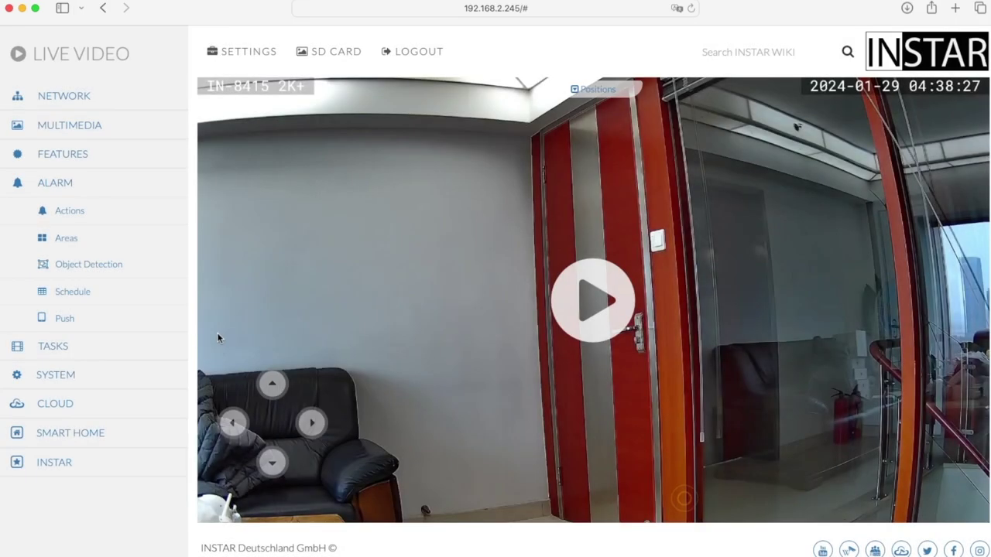
Open the Alarm Areas and fit the corner points of the red Area 1 to the door in the camera image
click(79, 242)
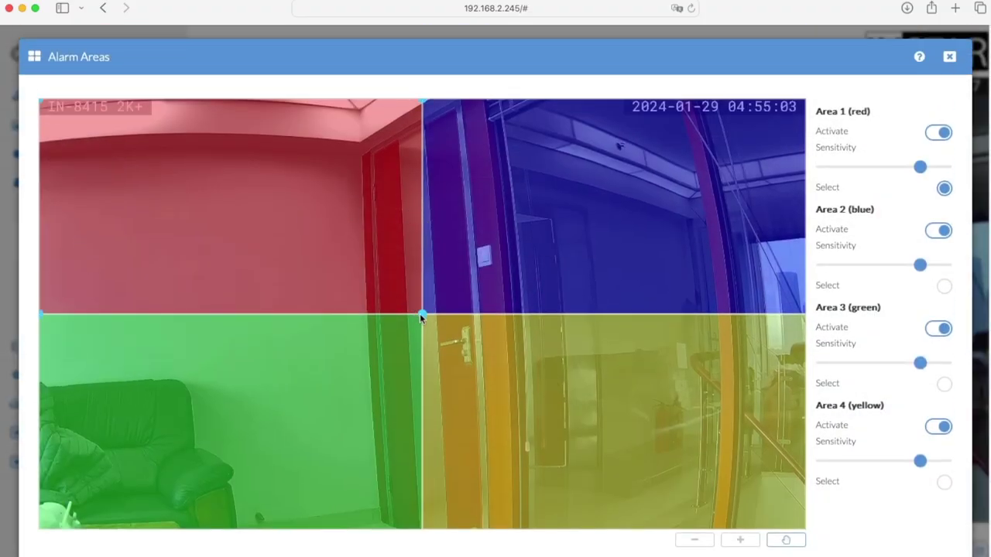
drag(422, 314, 536, 406)
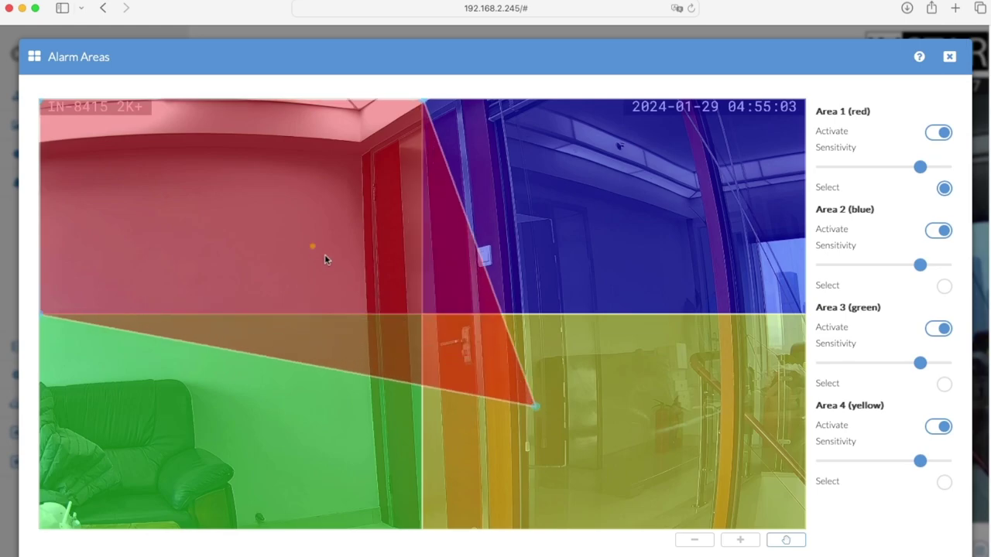
drag(313, 247, 431, 334)
drag(160, 186, 364, 156)
drag(541, 189, 458, 110)
drag(654, 495, 480, 526)
drag(152, 412, 383, 524)
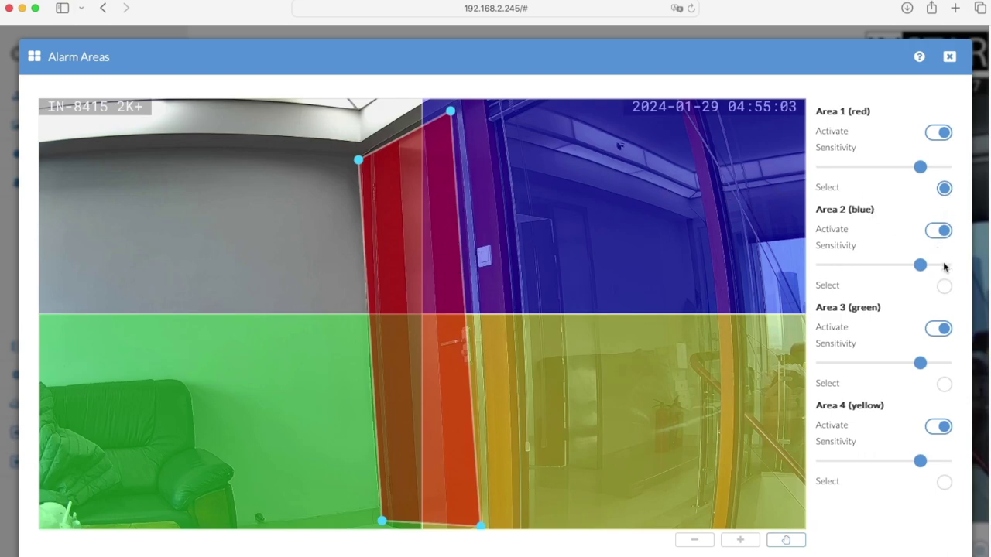
Deactivate alarm Areas 2, 3 and 4, leaving only Area 1 active, and close the Alarm Areas without applying
click(938, 232)
click(937, 328)
click(939, 428)
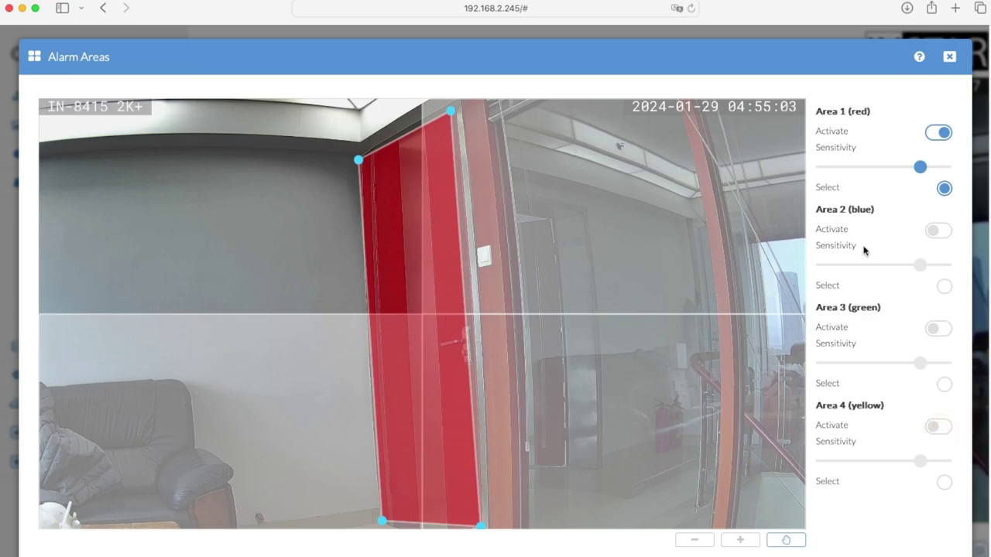
mouse_move(920, 170)
click(949, 56)
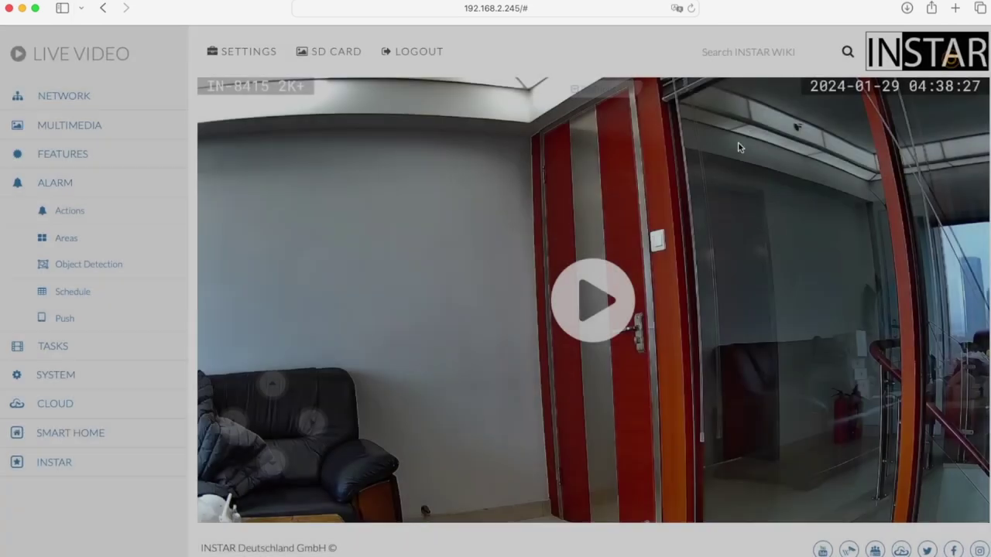
Review the Object Detection size boxes and thresholds and the weekly Alarm Schedule, closing each dialog without changes
click(92, 269)
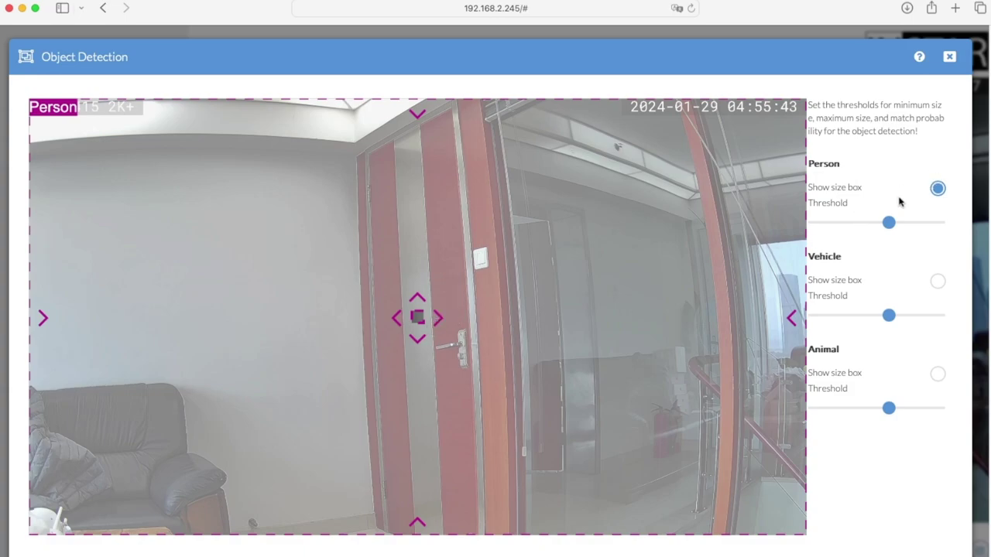
click(948, 57)
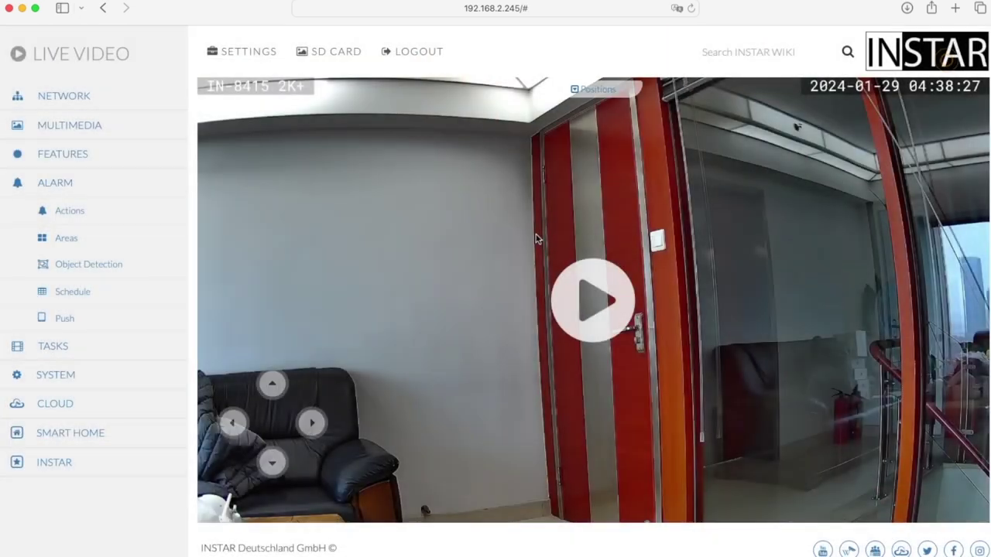
click(73, 292)
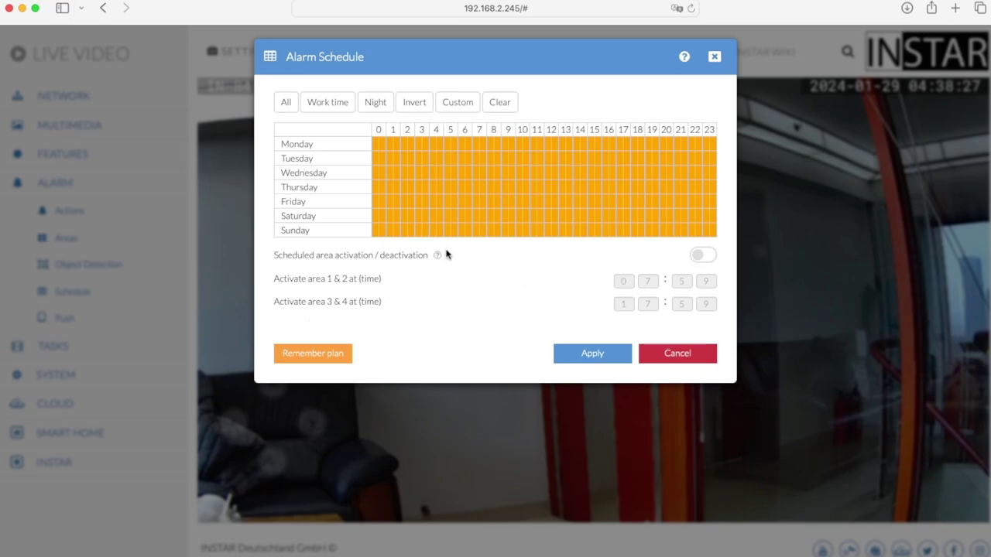
click(713, 58)
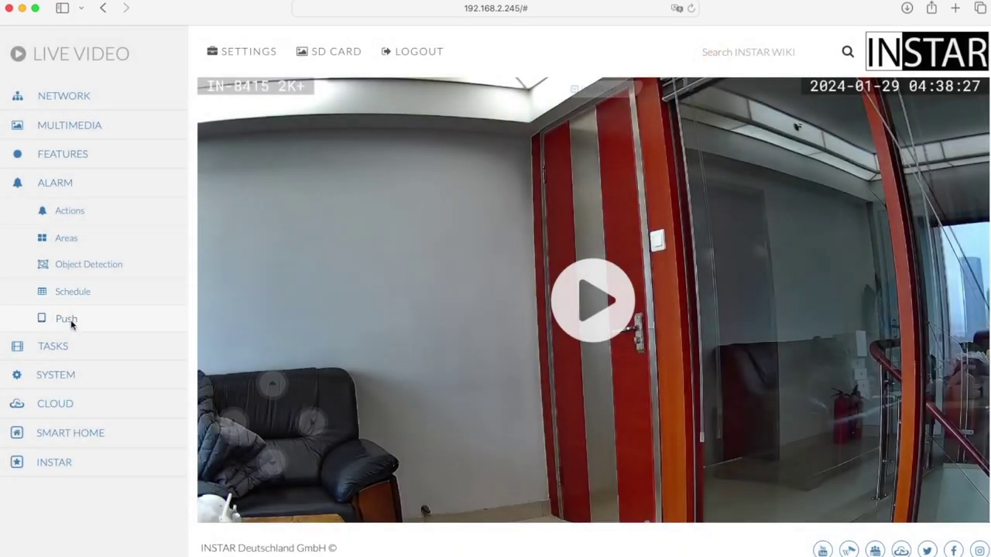
Enable push notifications in the alarm settings, shorten the cooldown interval to near its minimum, and cancel the dialog
click(70, 323)
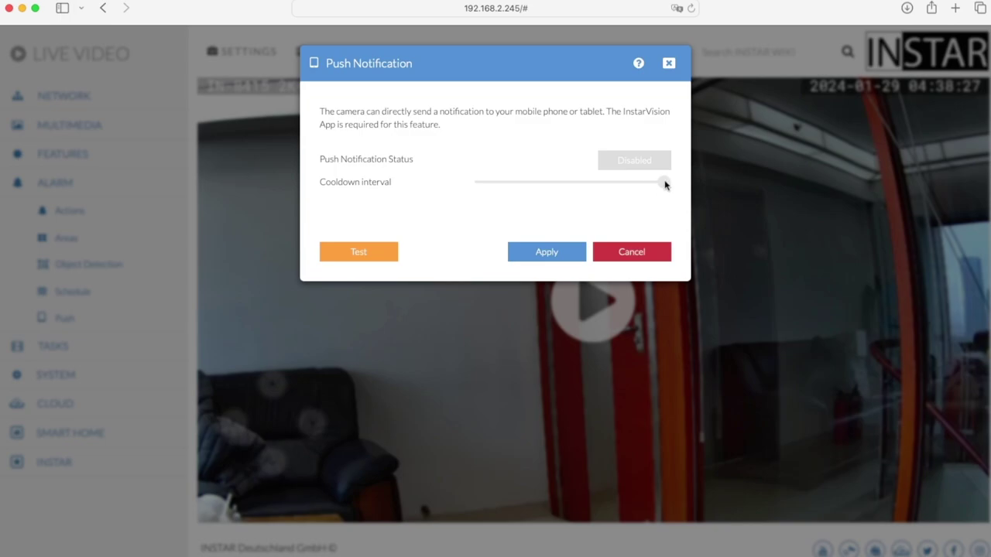
click(645, 165)
mouse_move(663, 186)
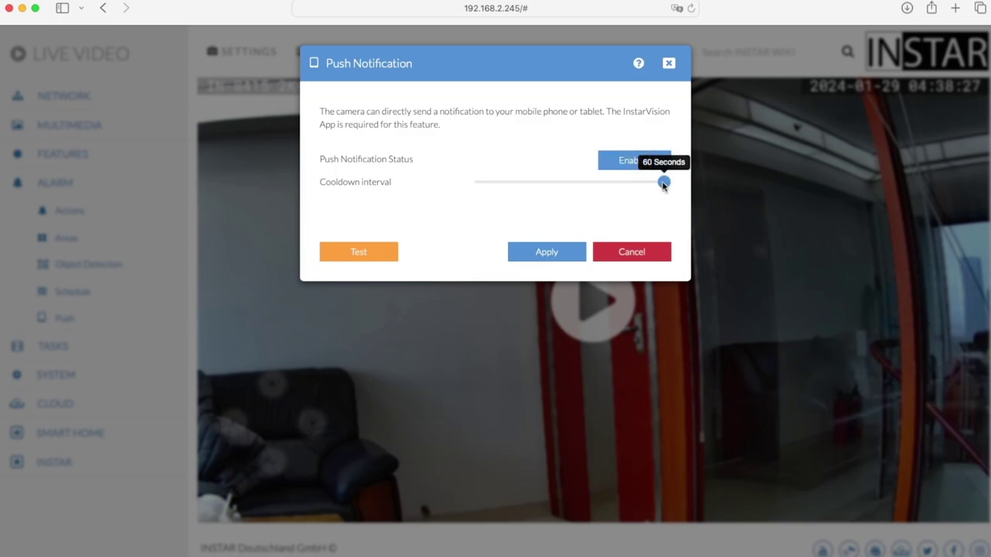
drag(621, 186, 488, 188)
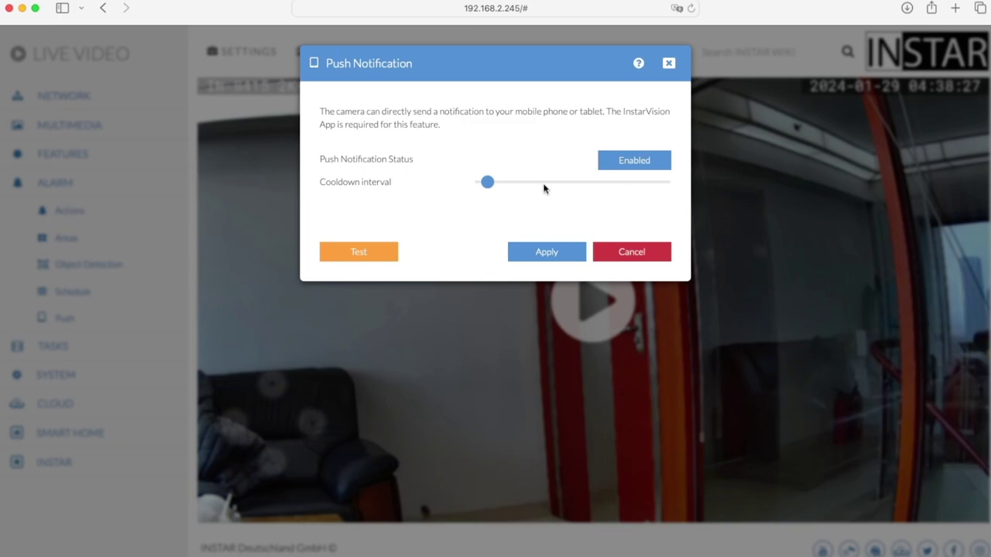
click(628, 254)
Enable the photo series to FTP server with a fixed filename, view its schedule, and close the Automatic Photo Series without applying
click(65, 348)
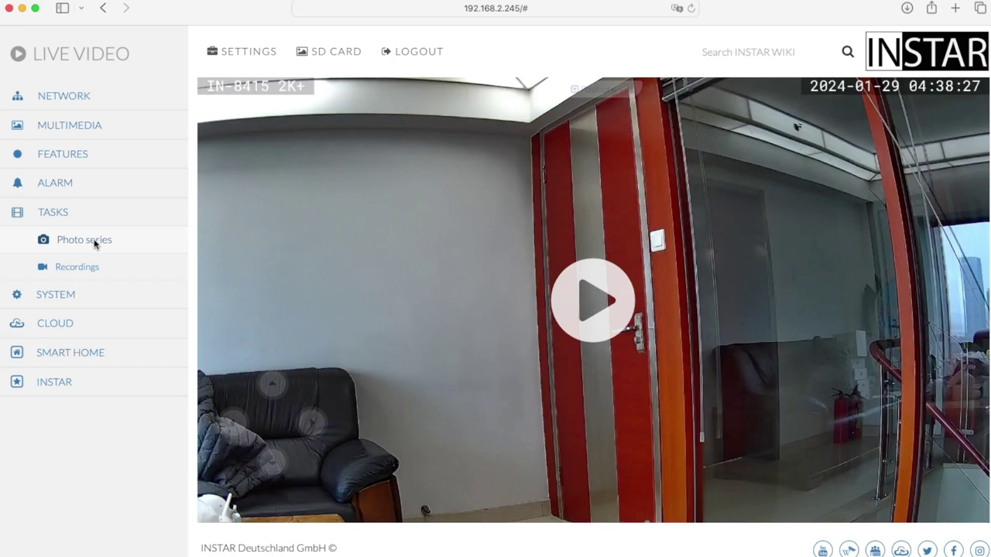
click(95, 243)
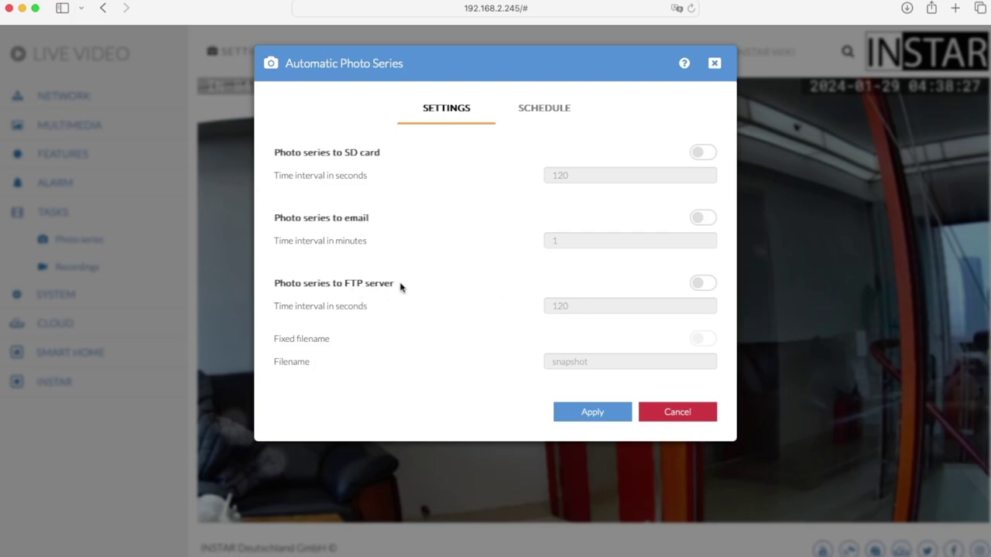
click(700, 285)
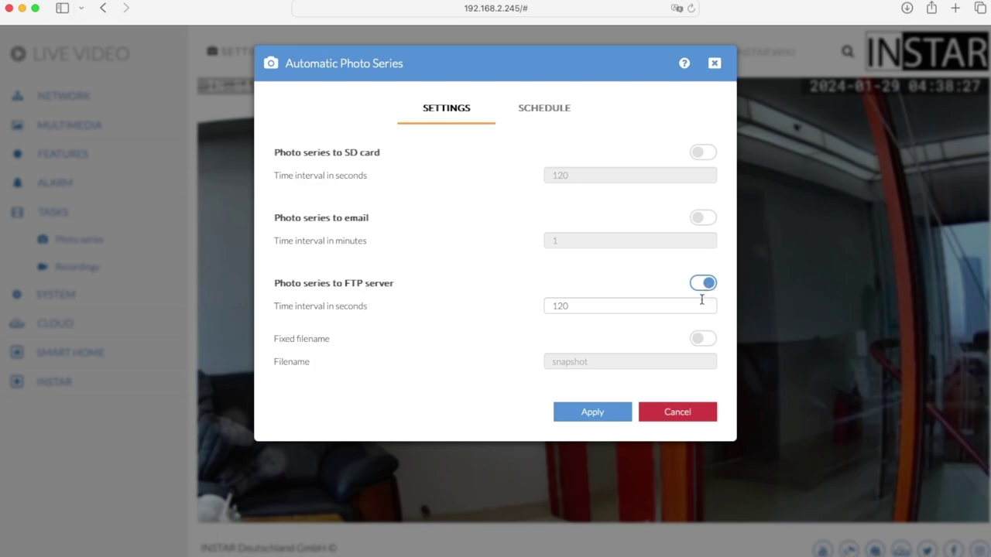
click(704, 339)
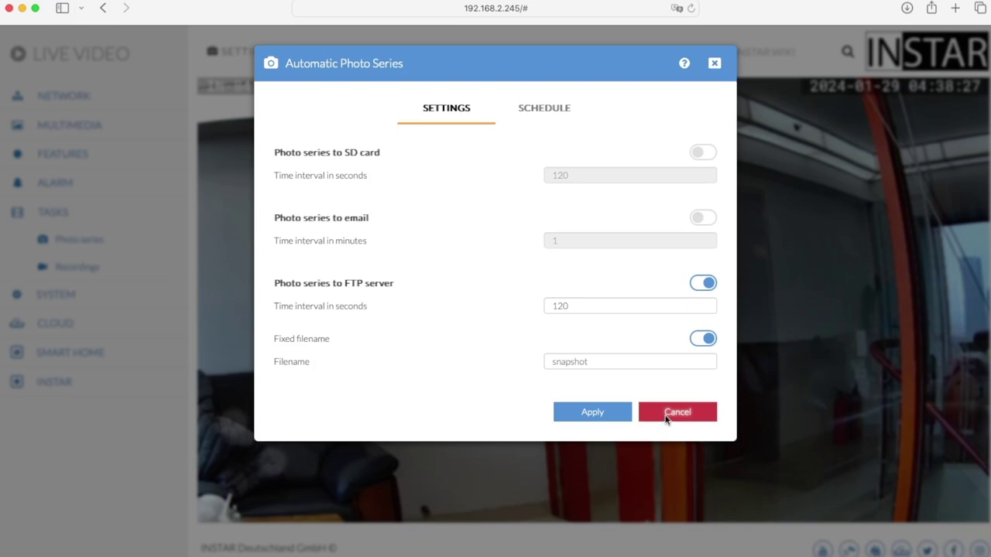
click(542, 109)
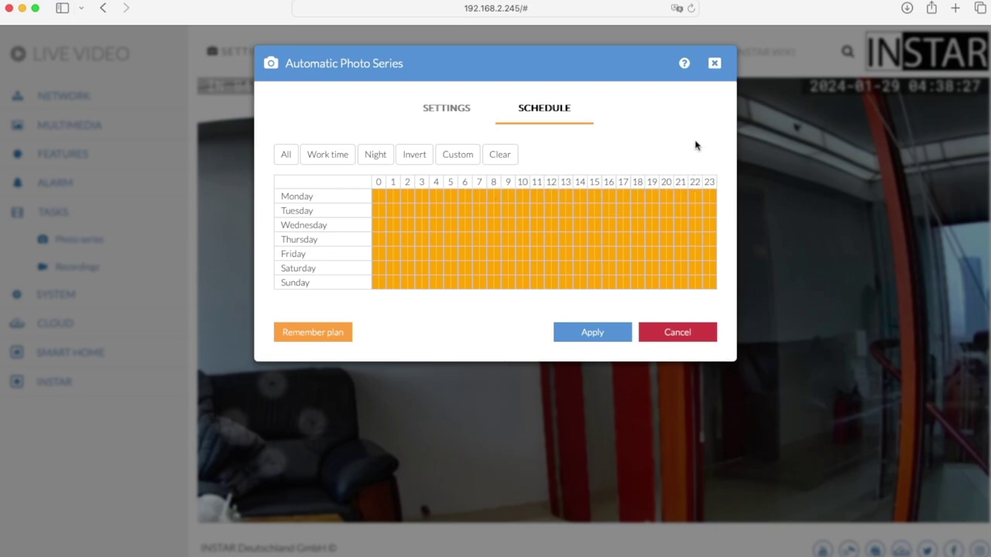
click(714, 62)
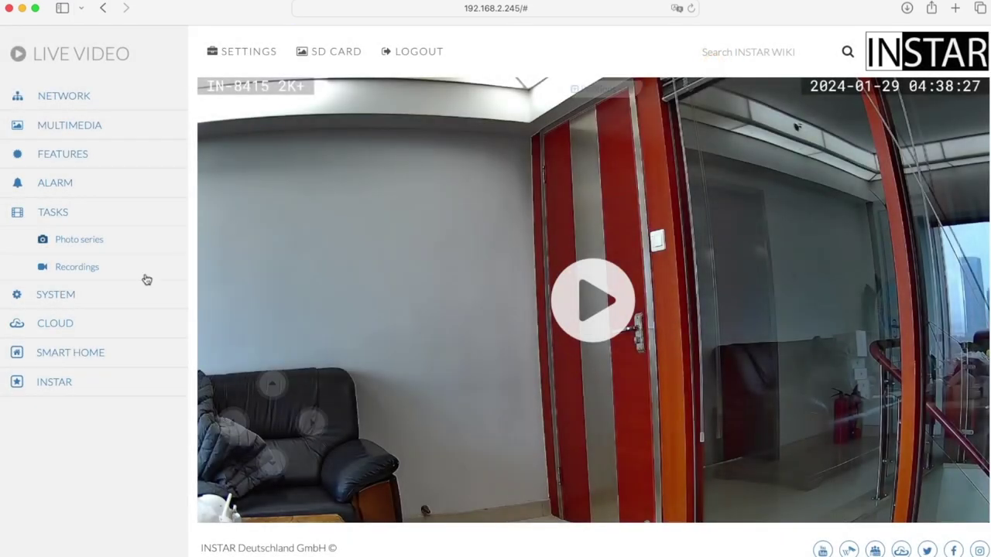
Open the scheduled video recordings task, raise the video length to its maximum, and cancel the dialog
click(87, 268)
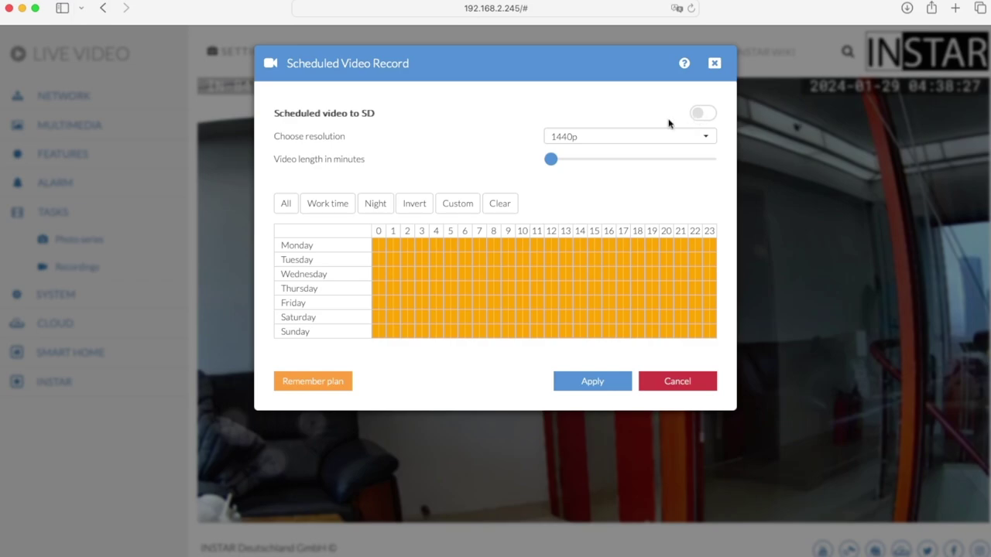
mouse_move(555, 160)
drag(554, 160, 735, 162)
click(676, 385)
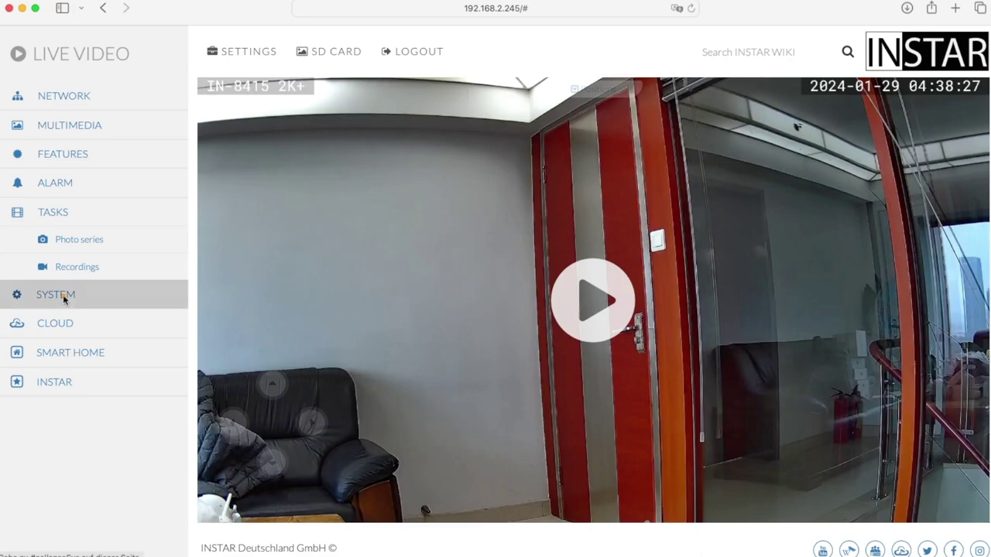
Review the camera information and the downloads in the system Overview, and close it
click(66, 294)
click(83, 269)
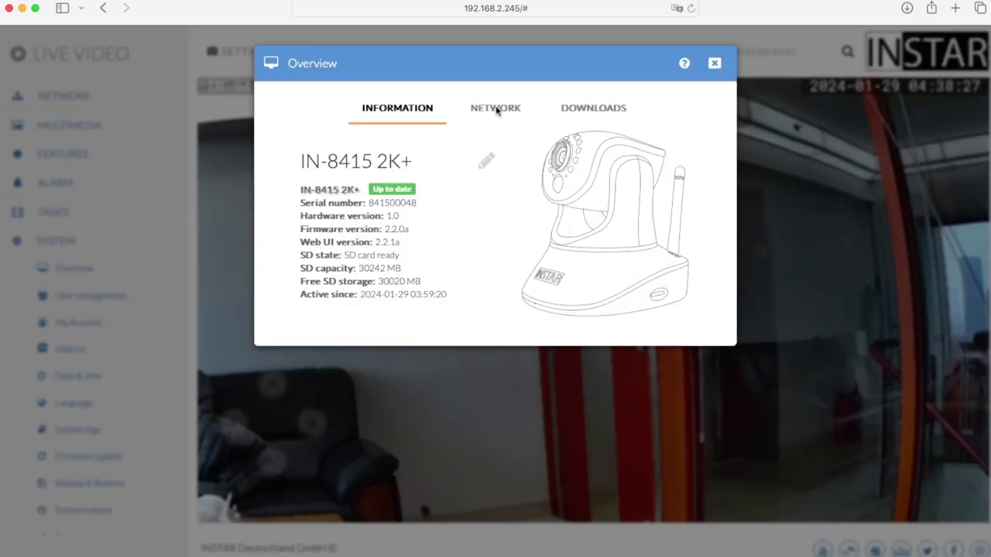
click(611, 109)
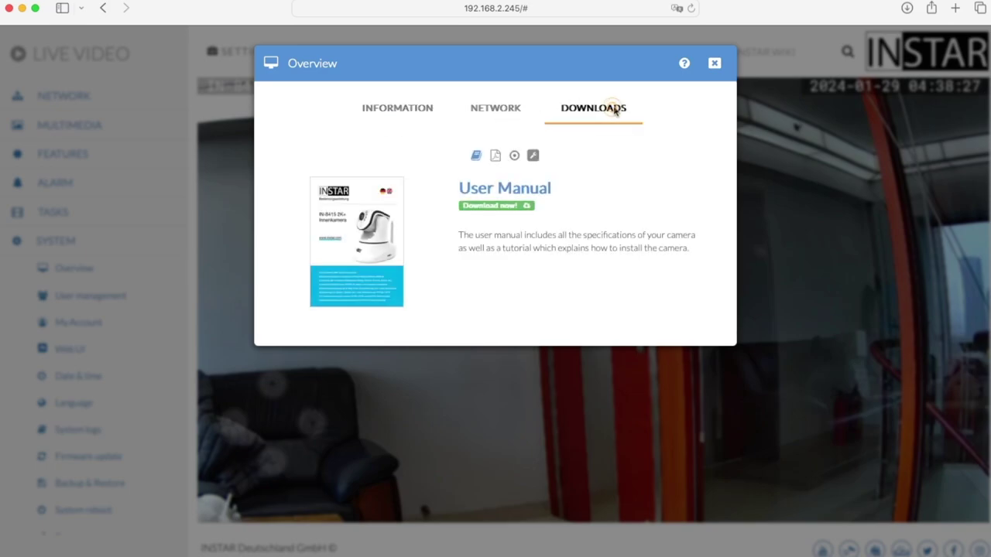
click(714, 65)
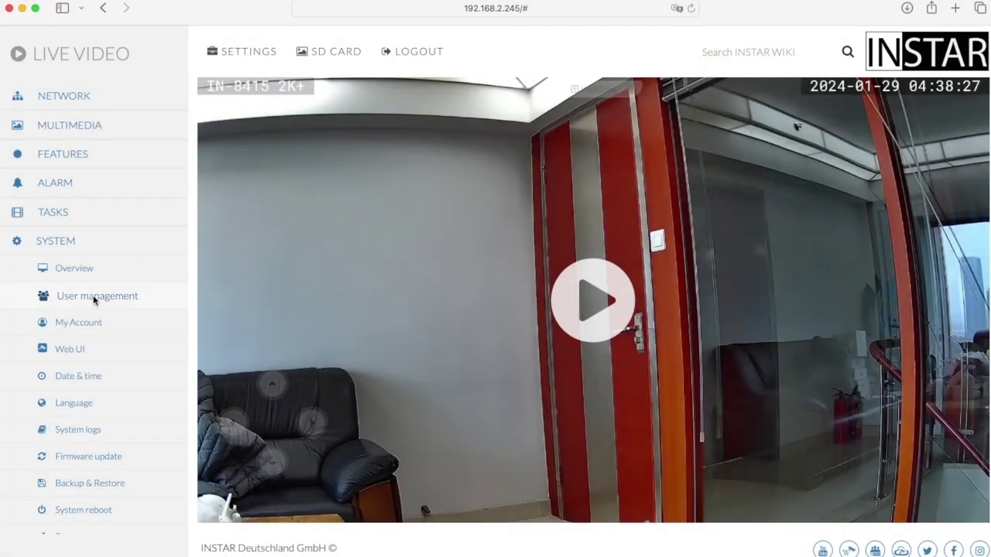
Review the list of users and their levels in User Management, and close it
click(94, 299)
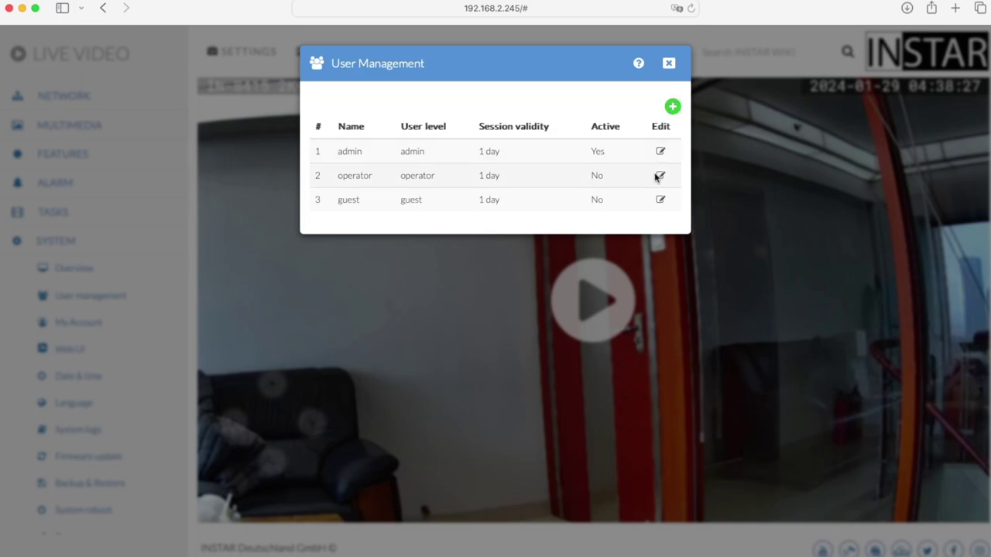
click(668, 64)
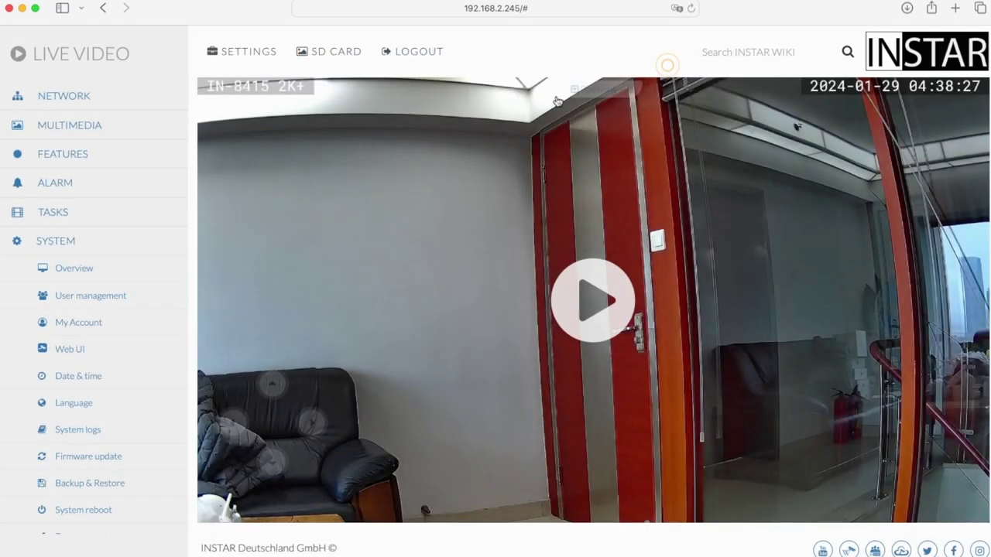
click(104, 299)
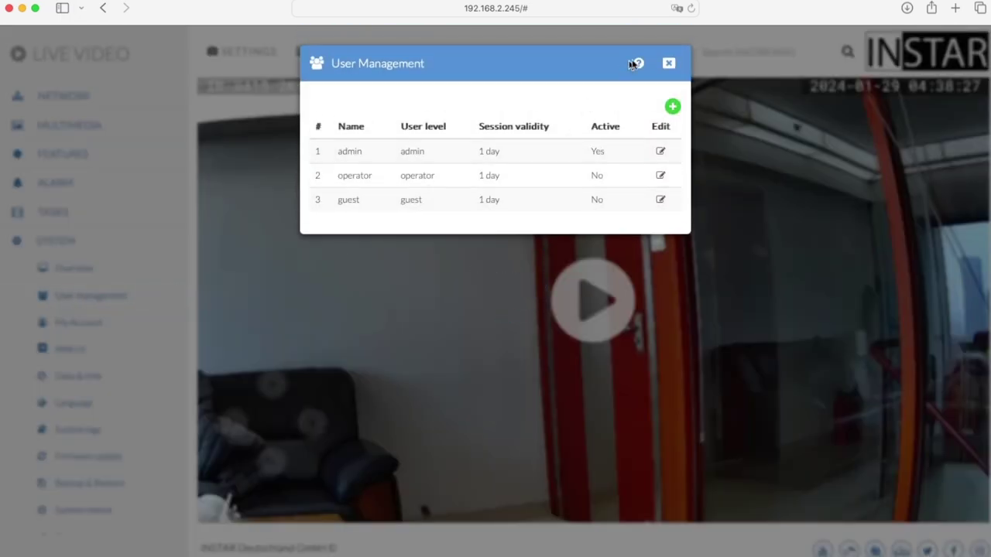
click(670, 63)
Open My Account and verify access by entering the current account's username and password
click(97, 322)
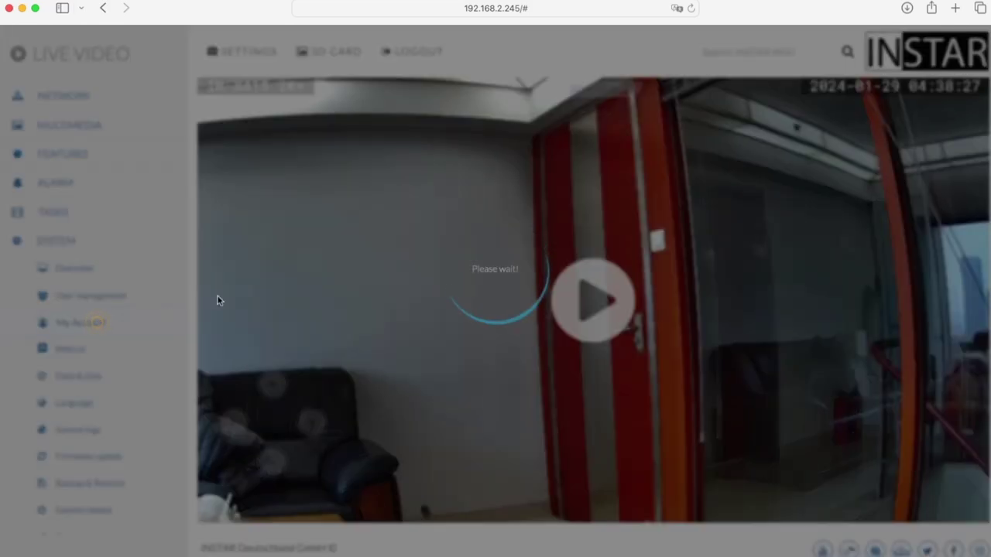
click(532, 175)
text(admin)
key(Tab)
text(a)
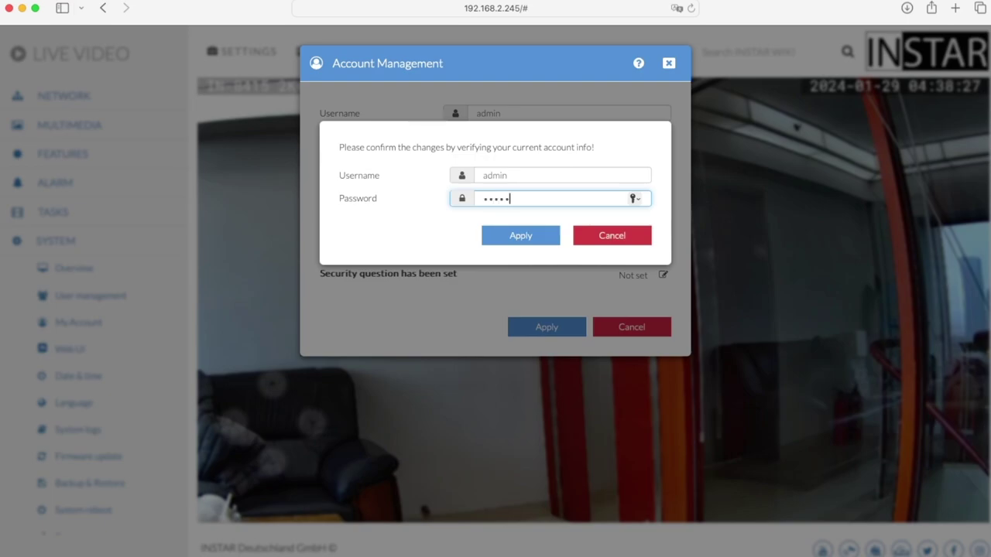
key(Return)
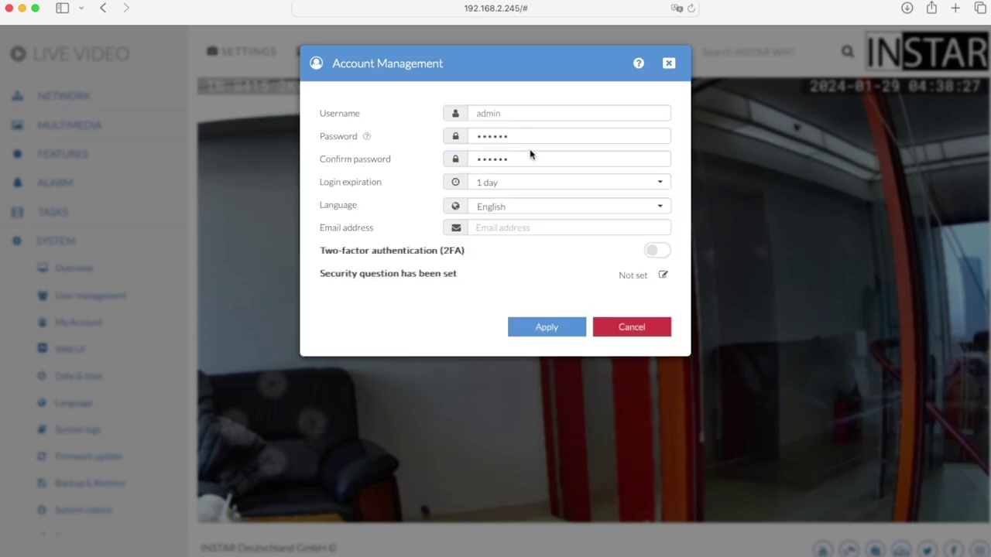
Review the login expiration choices and the other account options in Account Management, and cancel it
click(511, 189)
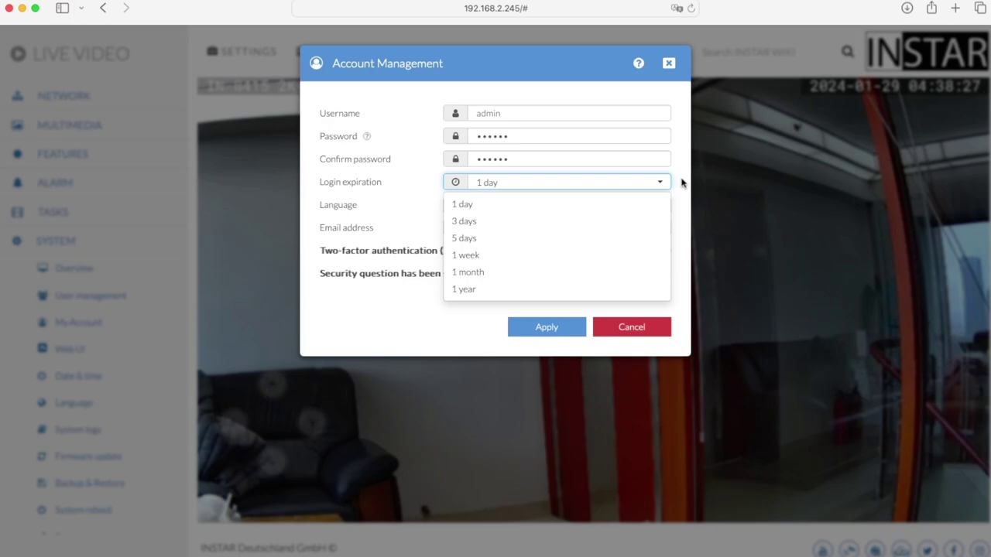
click(681, 182)
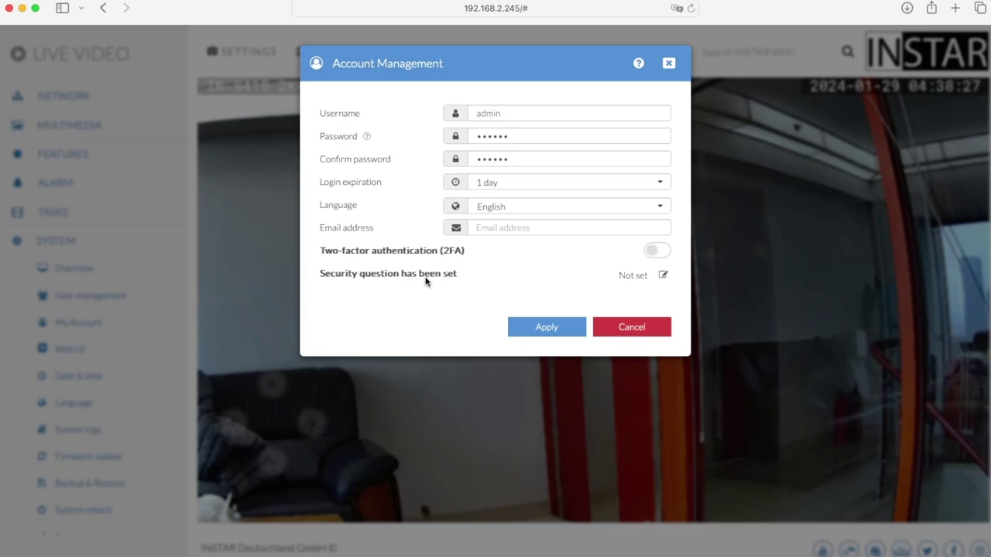
click(633, 328)
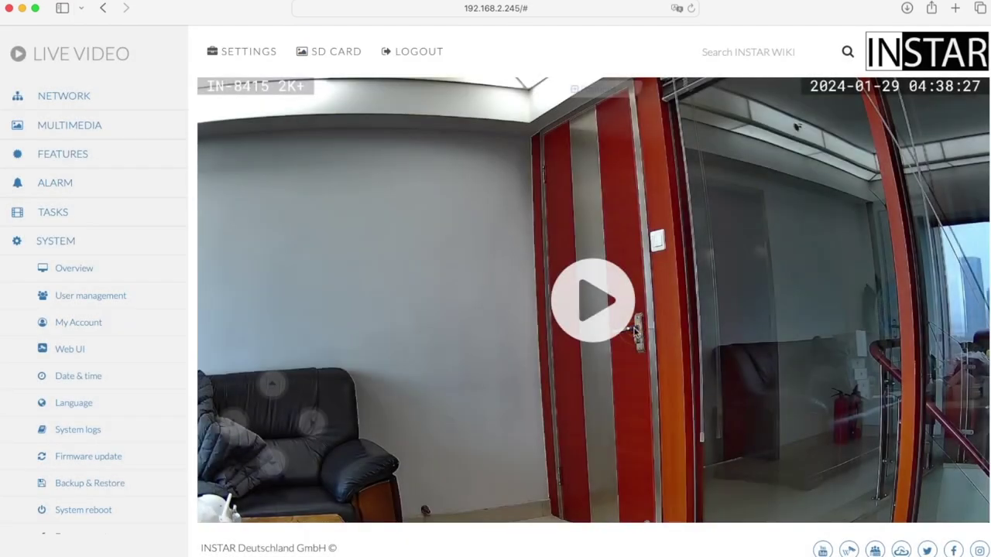
Review the dark mode and quick access button options in the Web UI settings, and close them without applying
click(82, 352)
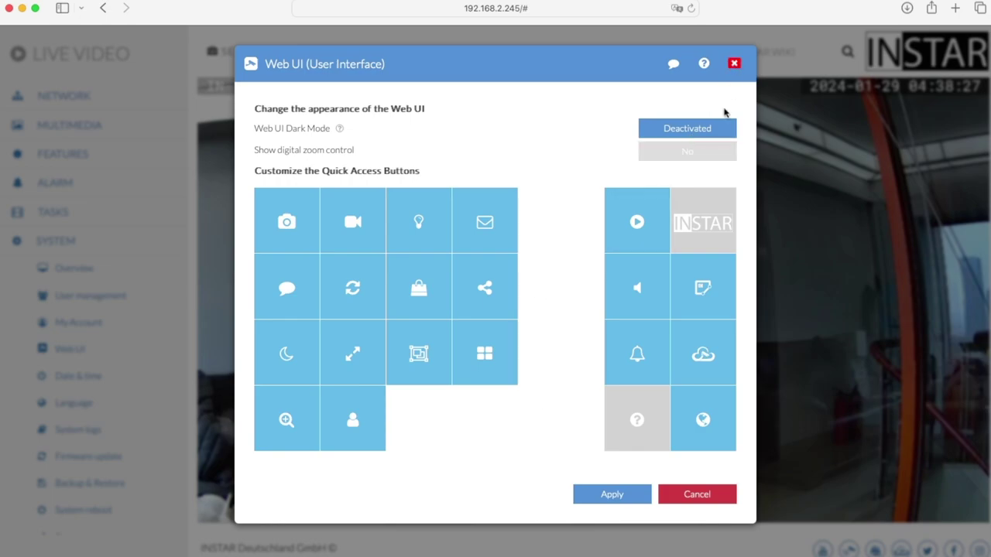
click(706, 132)
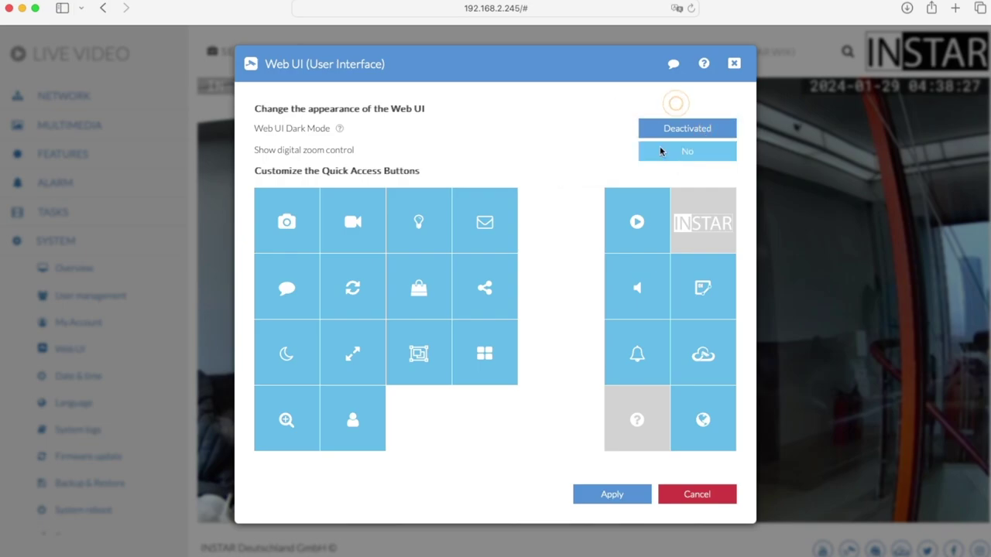
click(734, 64)
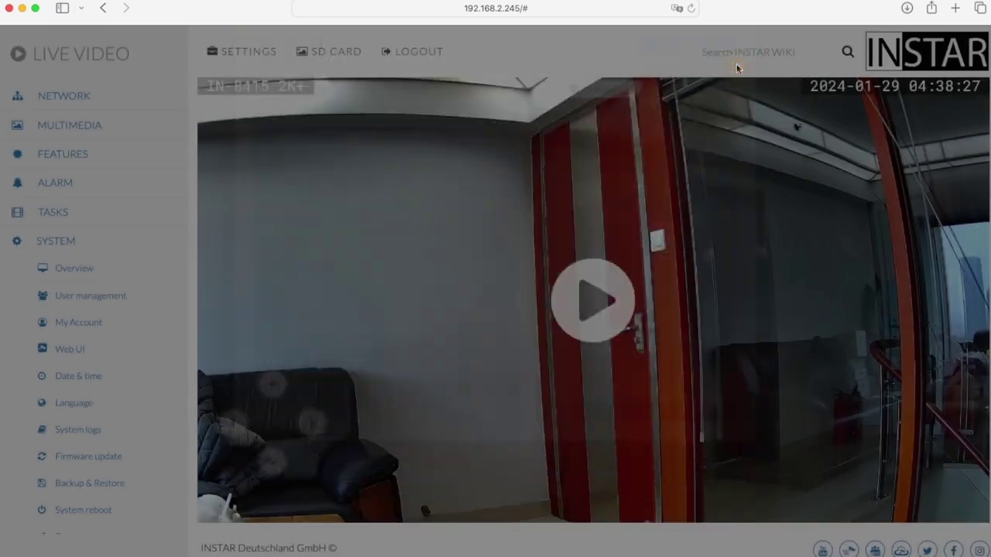
Enable Secure NTP (NTS) in the Date & Time settings, review the NTS servers, and close without applying
click(83, 376)
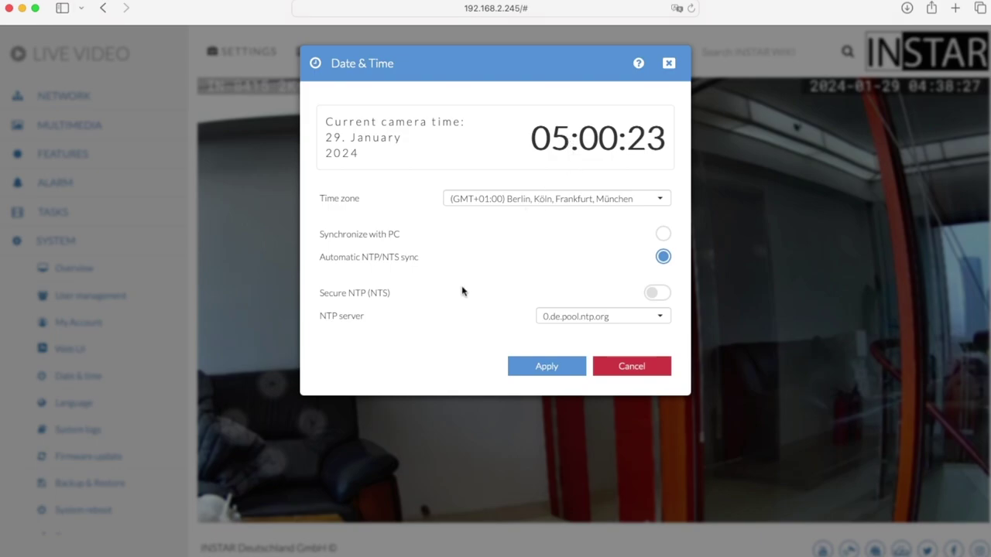
click(656, 294)
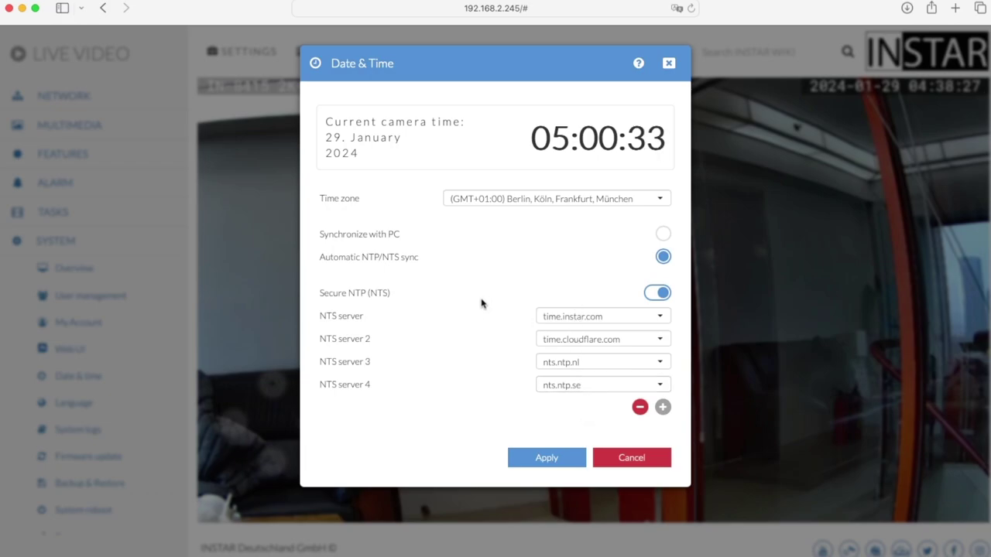
click(669, 64)
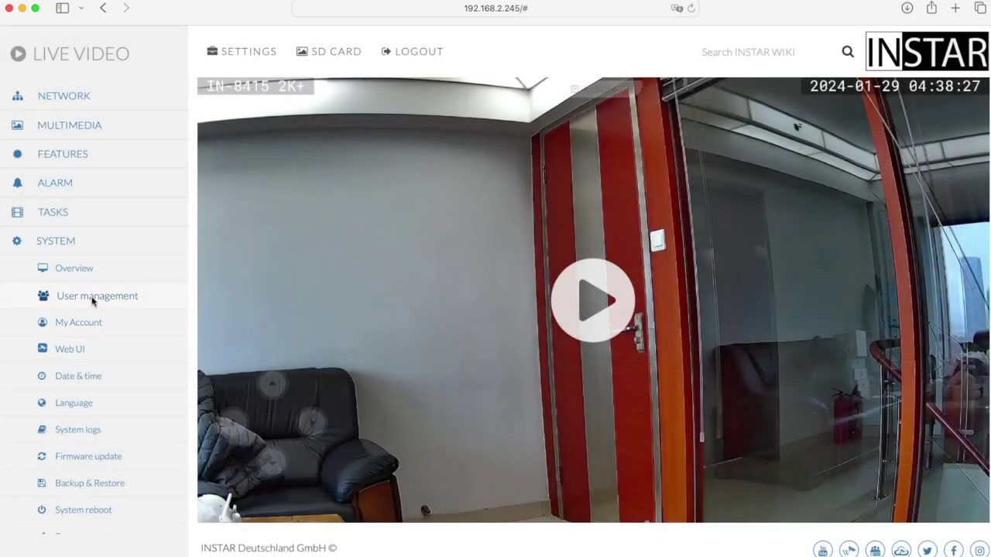
Open the Language Settings and review the available system languages, keeping English
click(90, 407)
click(634, 150)
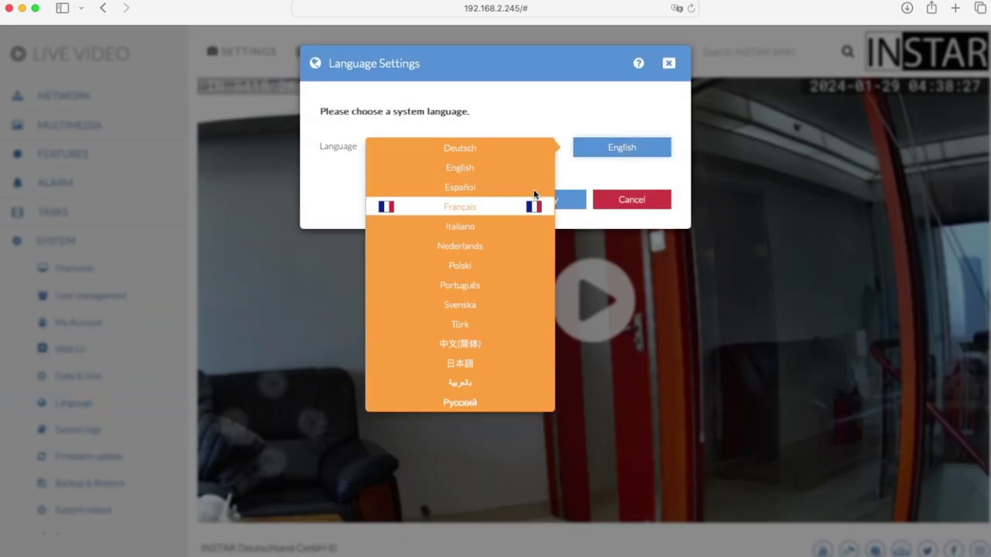
click(624, 106)
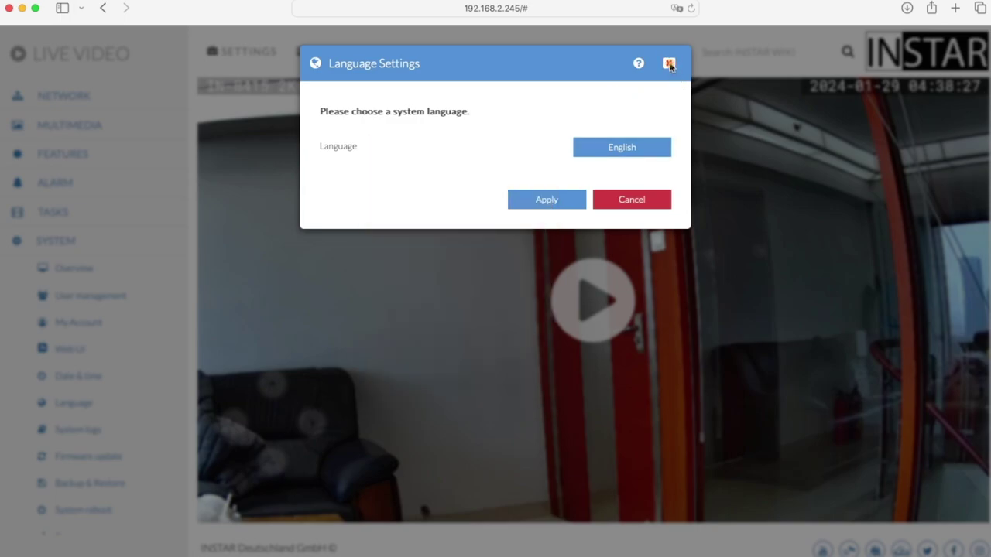
Close the Language Settings, read through the System Log entries and its available options, and close the log
click(669, 64)
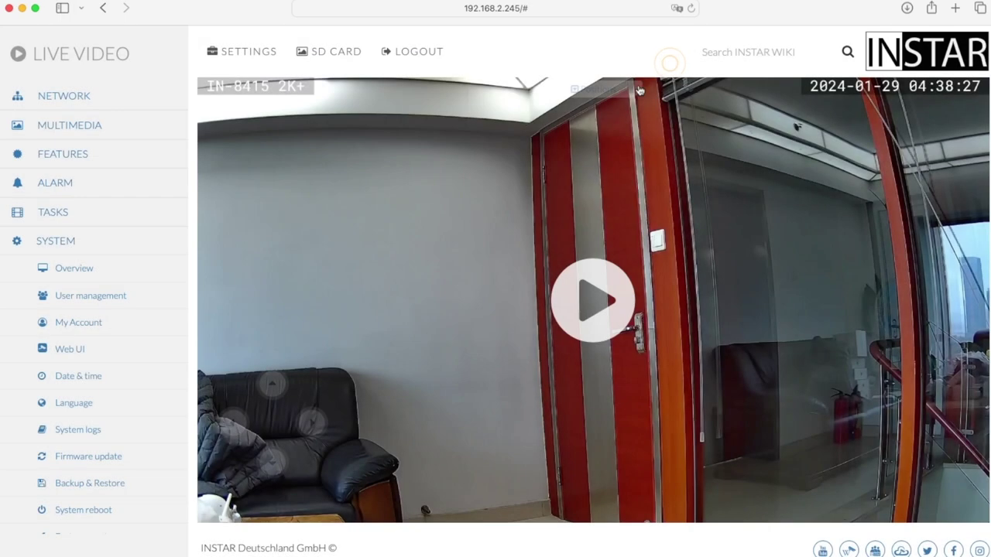
click(94, 434)
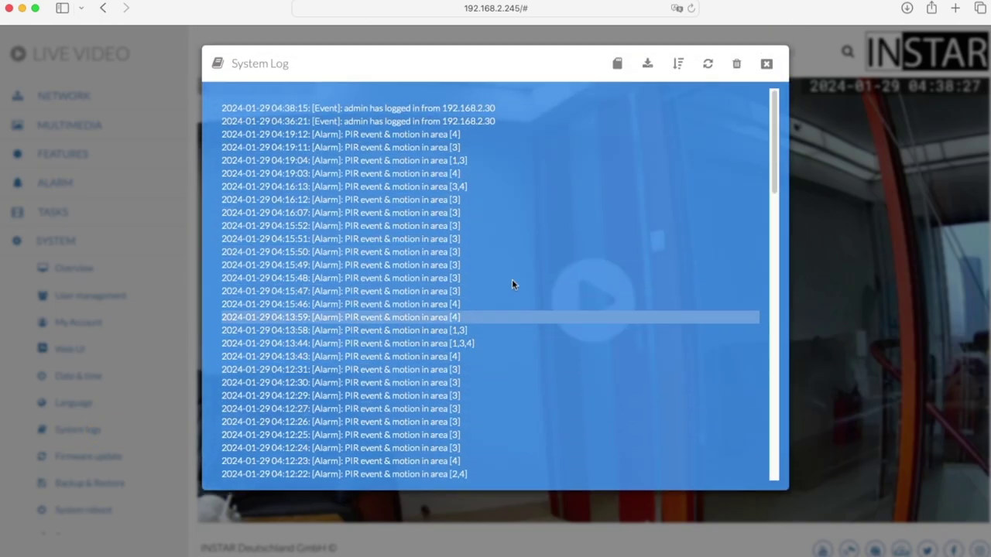
scroll(521, 260, down, 10)
scroll(519, 264, up, 10)
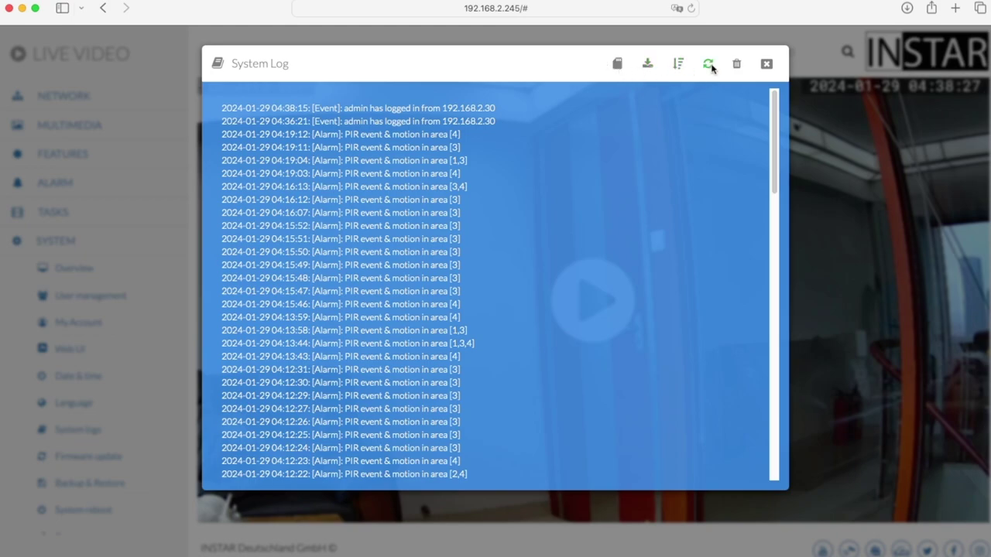
click(766, 64)
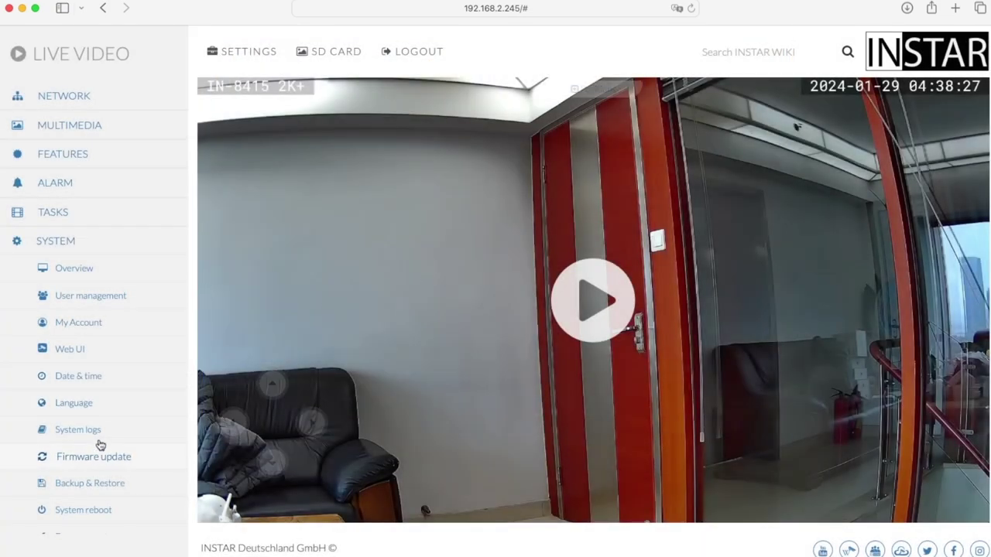
Review the Firmware Update information, switch to the offline update method with a PKG file, and close without updating
scroll(99, 444, down, 1)
click(92, 440)
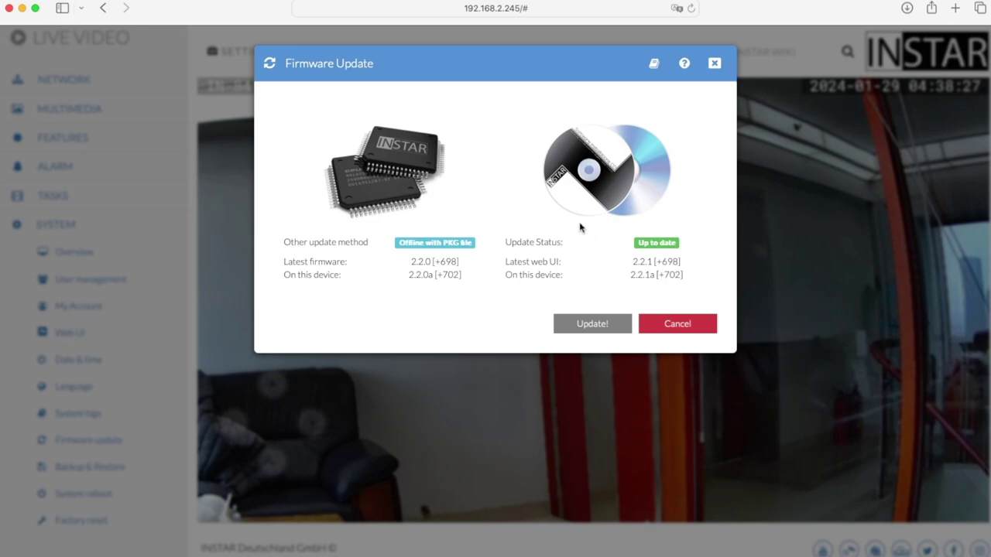
click(421, 245)
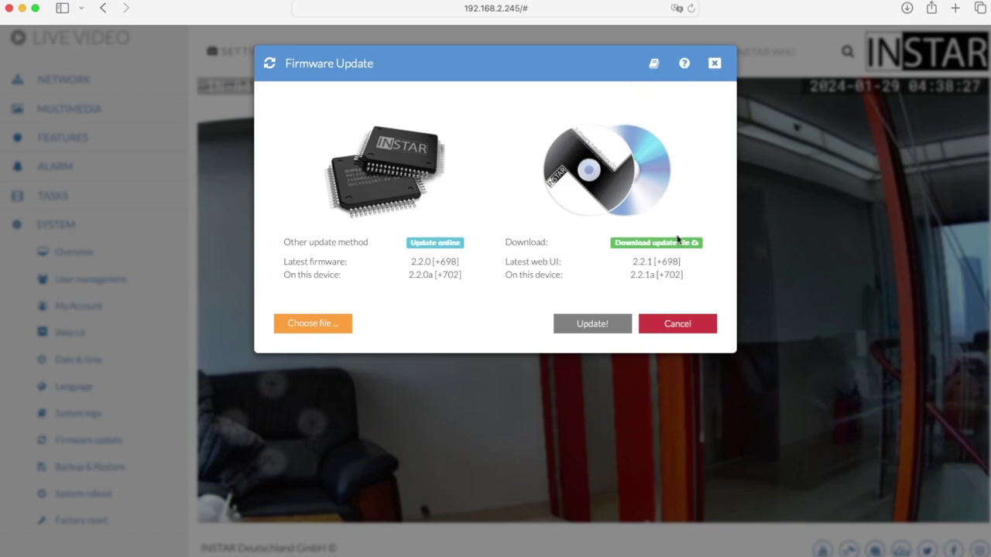
click(715, 65)
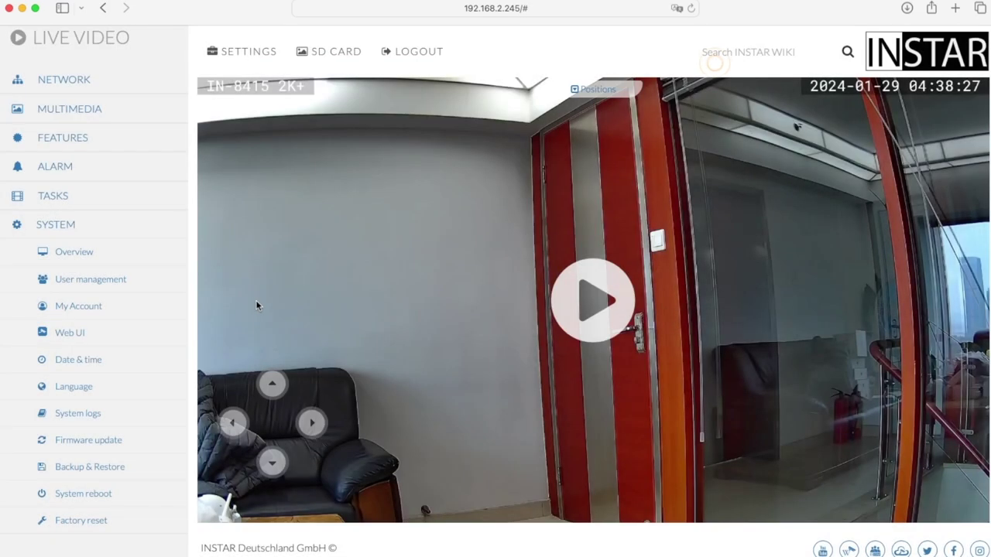
Review the Backup & Restore options and the System Reboot options, including planned reboot, and close both without applying
scroll(86, 418, down, 1)
click(91, 450)
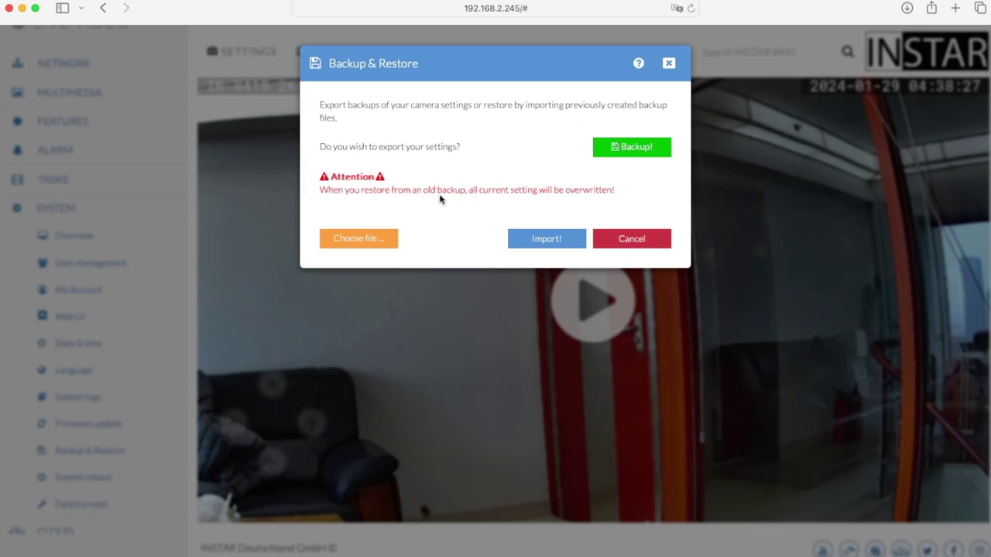
click(669, 63)
scroll(123, 338, down, 2)
click(100, 442)
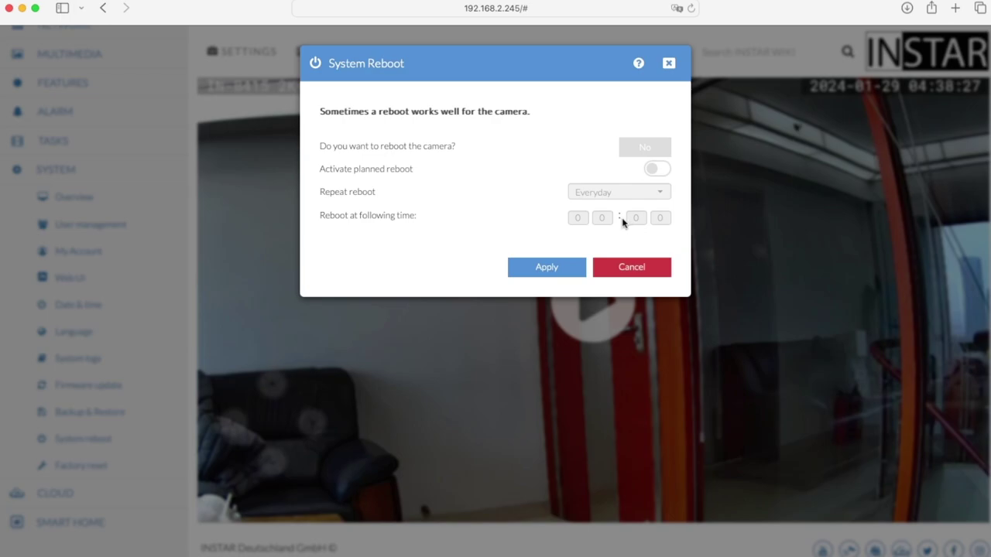
click(669, 64)
Set the Factory Reset confirmation to Yes to review its Wi-Fi & IP Configuration and Reset Everything choices, and close without applying
click(105, 465)
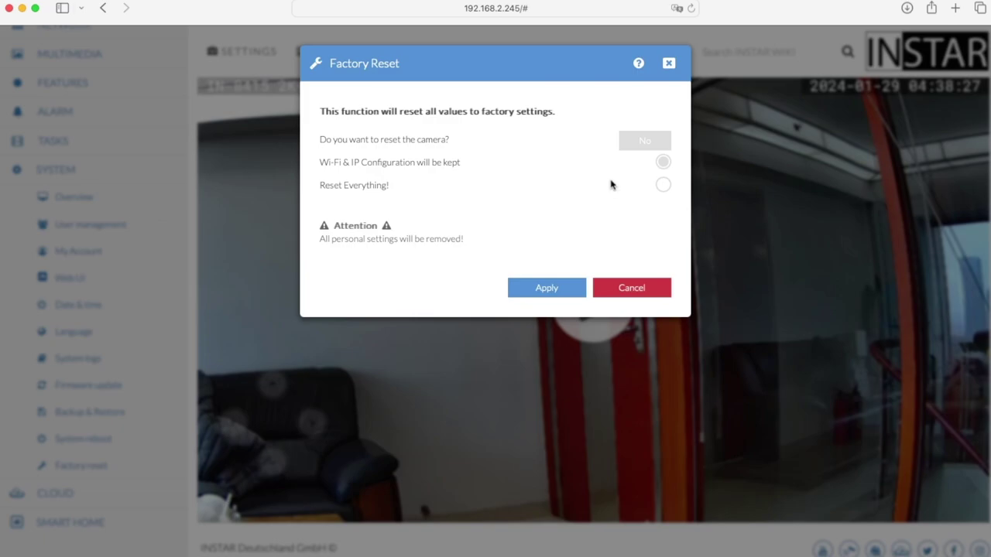
click(642, 138)
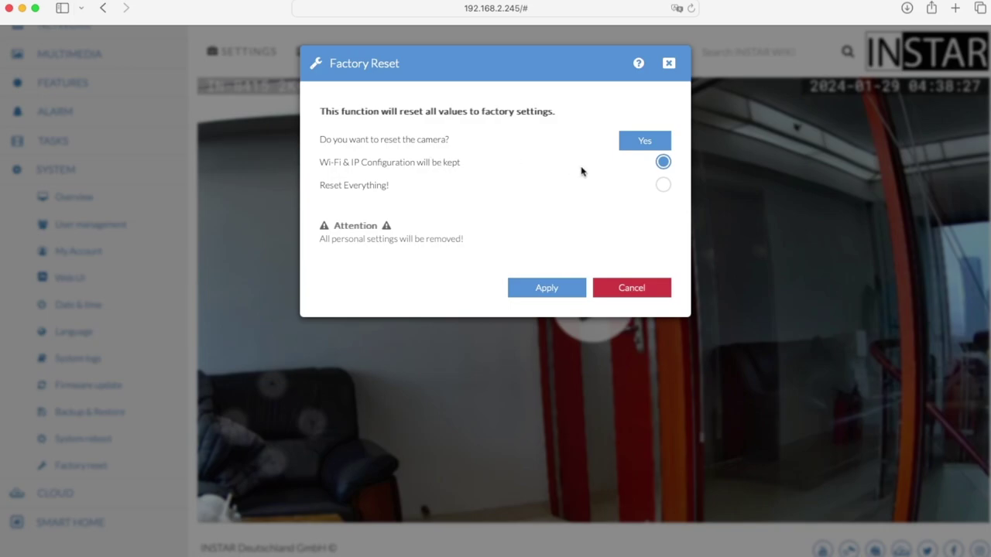
click(670, 64)
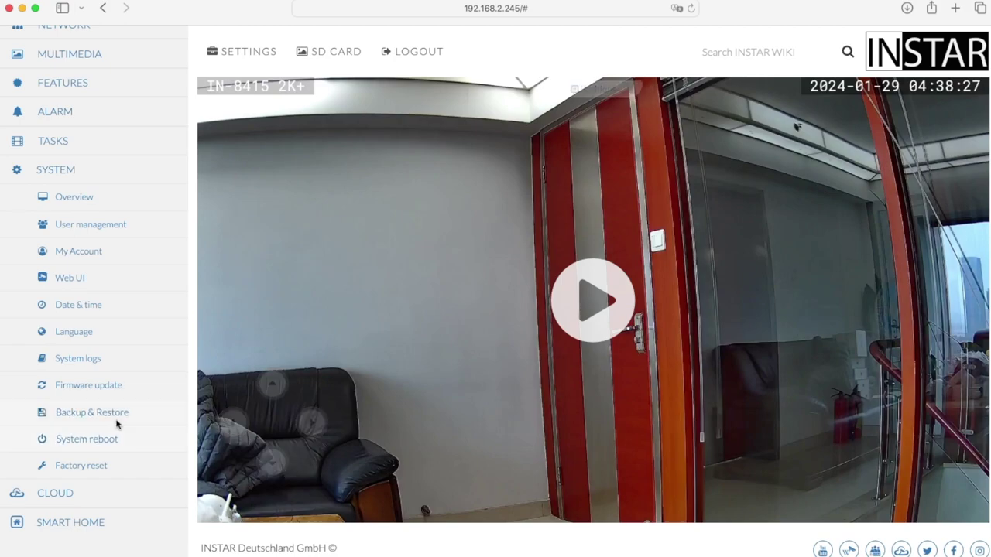
Open the INSTAR Cloud website from the Cloud introduction and switch its language to English
scroll(116, 423, down, 2)
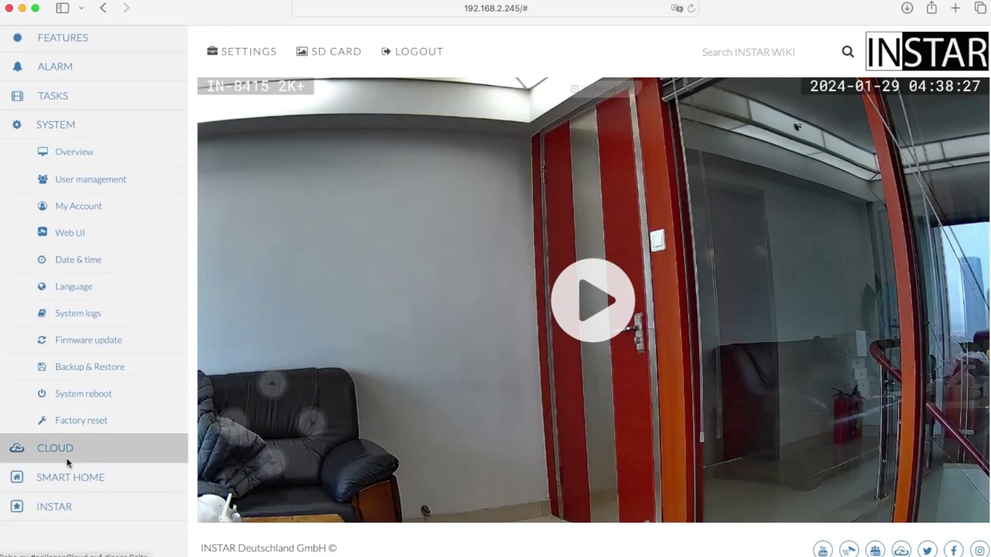
click(70, 451)
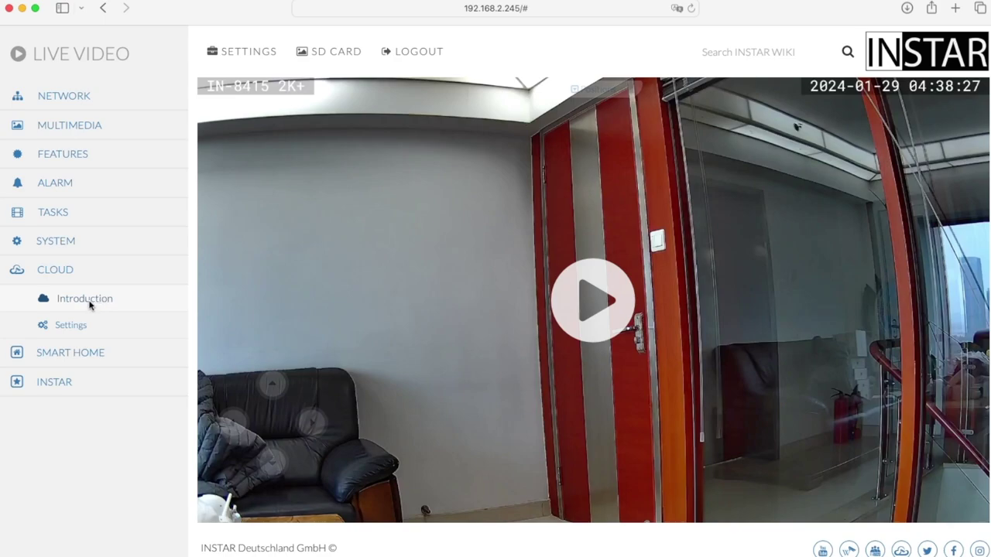
click(91, 304)
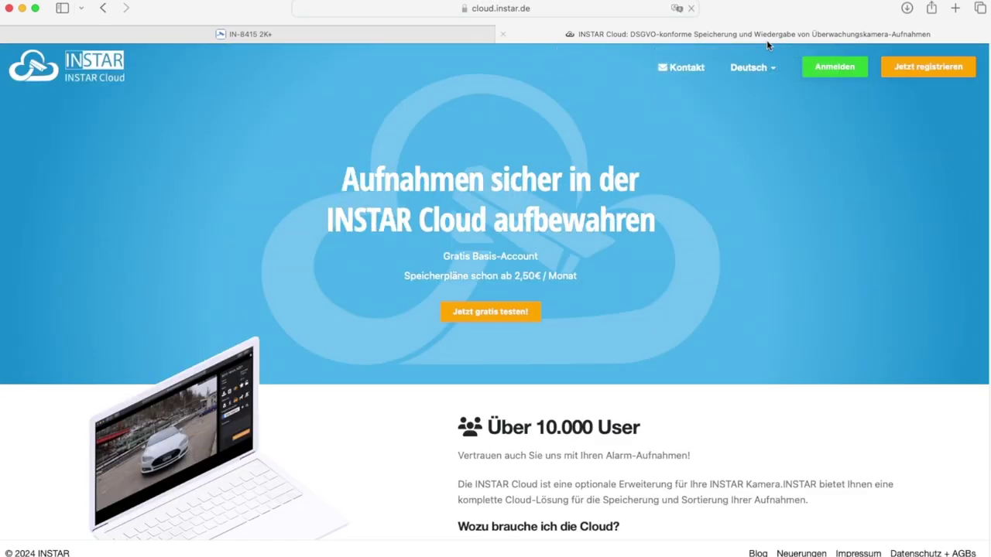
click(763, 67)
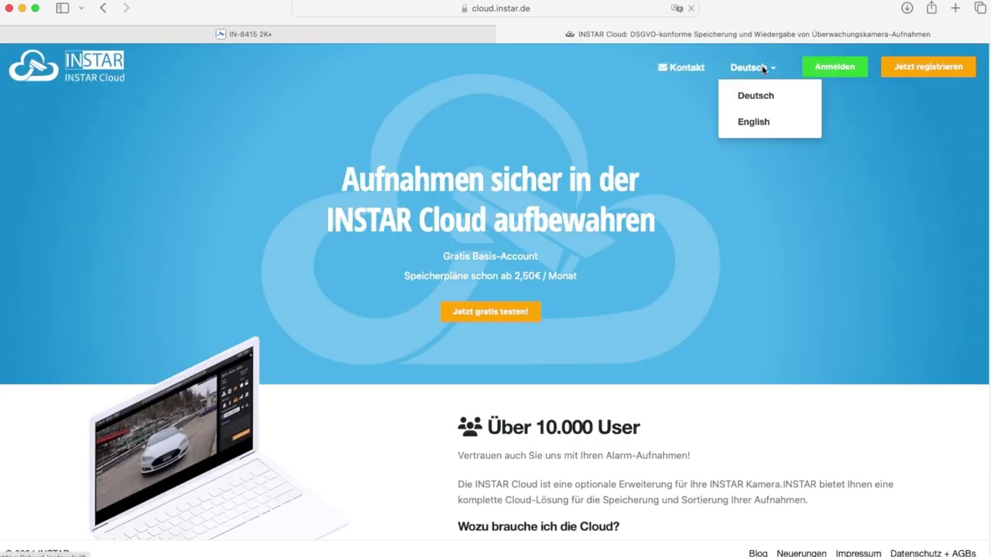
click(754, 121)
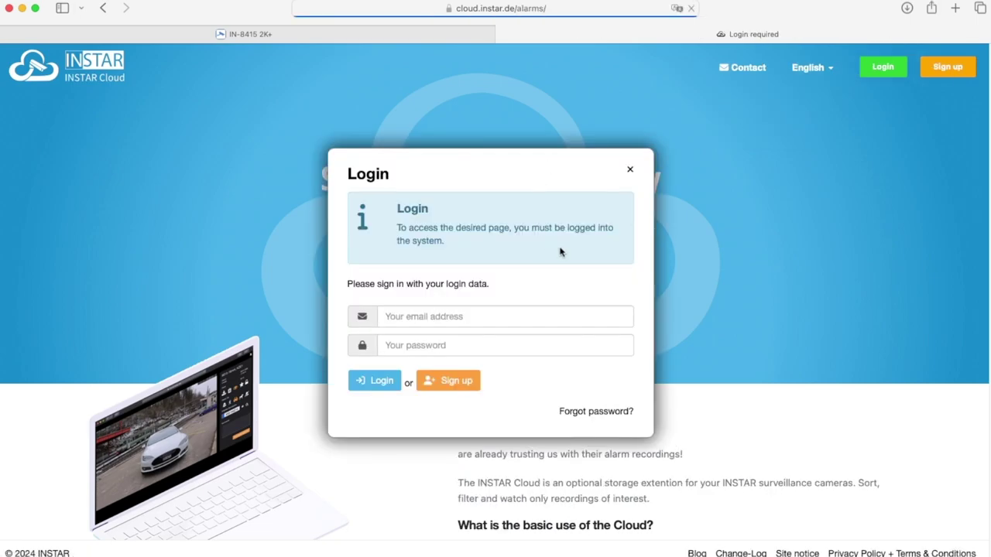
Dismiss the cloud login prompt and examine the page's advantages, Alexa skill, vehicle detection and storage plan sections
scroll(722, 321, down, 5)
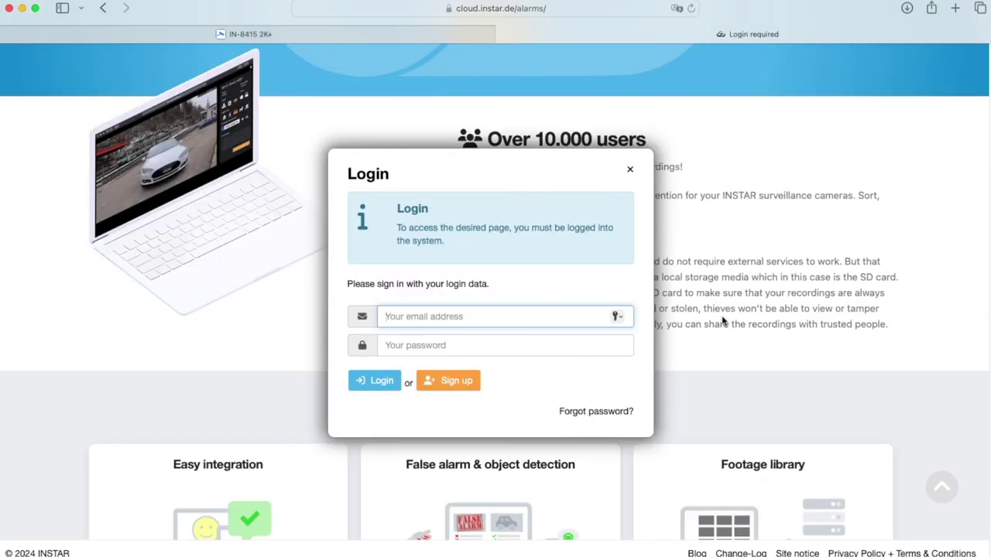
click(629, 170)
scroll(649, 193, down, 10)
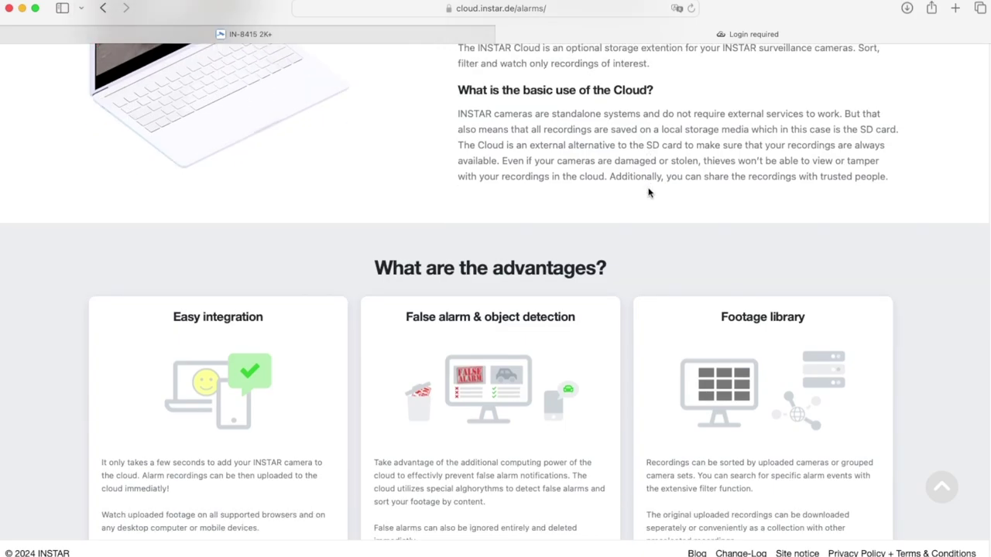
scroll(648, 193, down, 12)
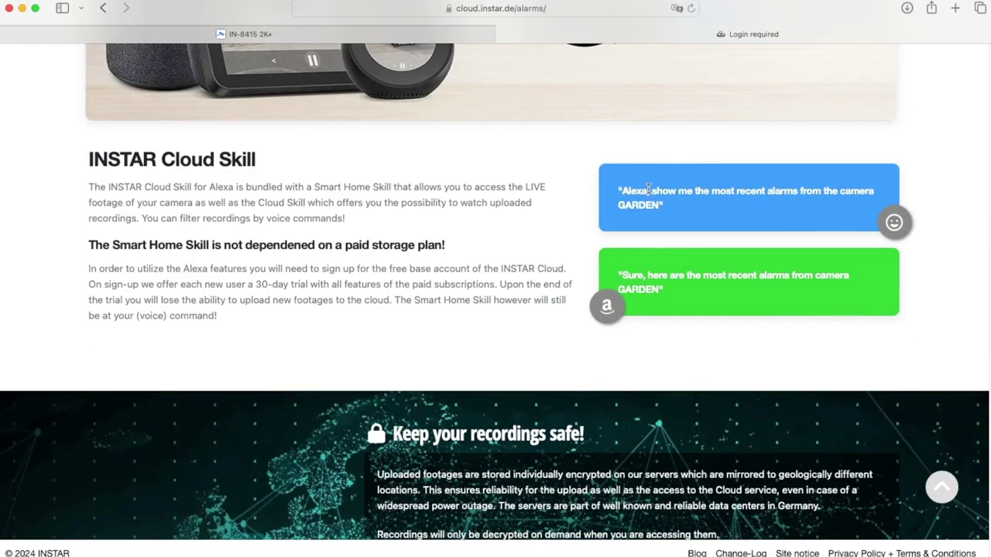
scroll(663, 209, down, 8)
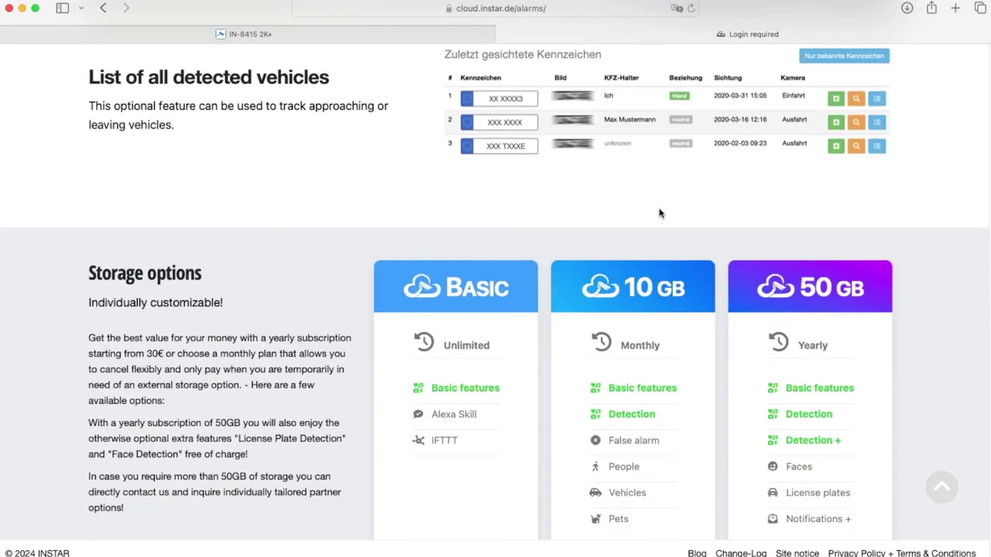
scroll(654, 211, down, 2)
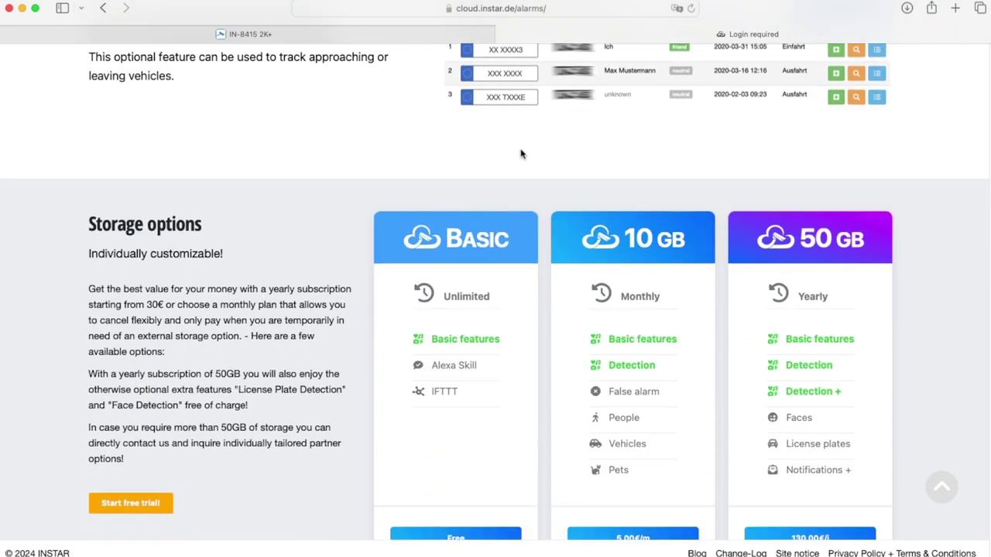
scroll(520, 152, down, 2)
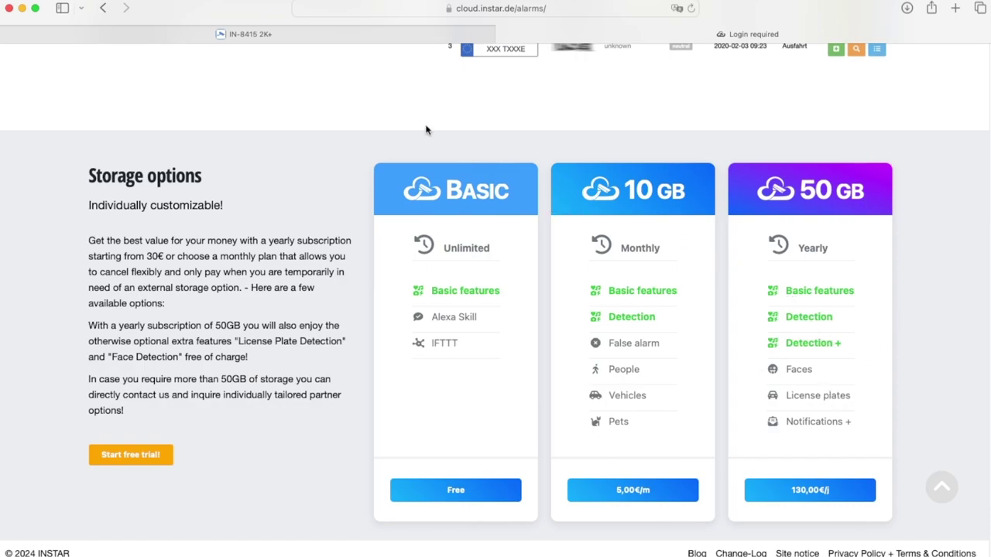
scroll(350, 127, up, 6)
Return to the camera's web interface, enable SERVER1 in the Smart Home Alarm Server settings to review its options, and close without applying
click(250, 36)
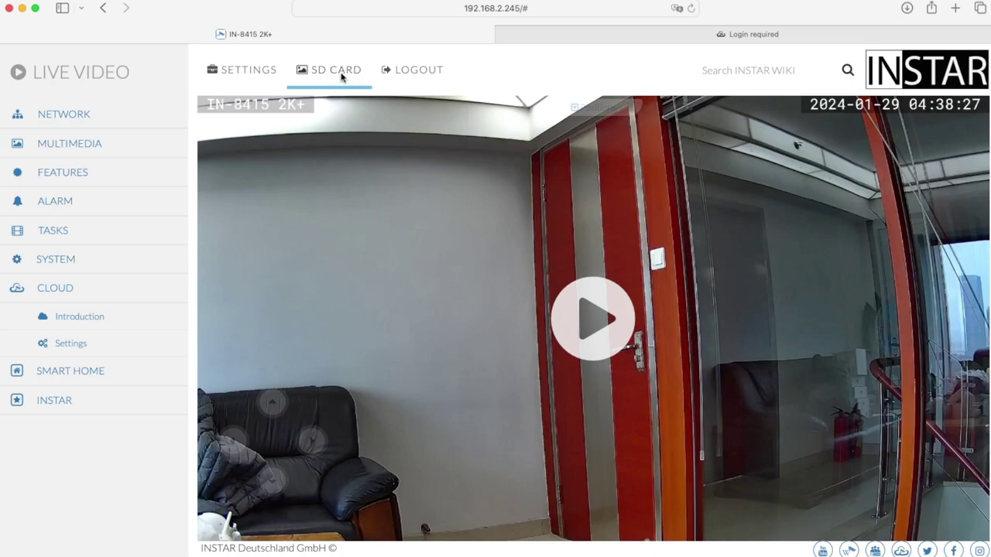
click(71, 288)
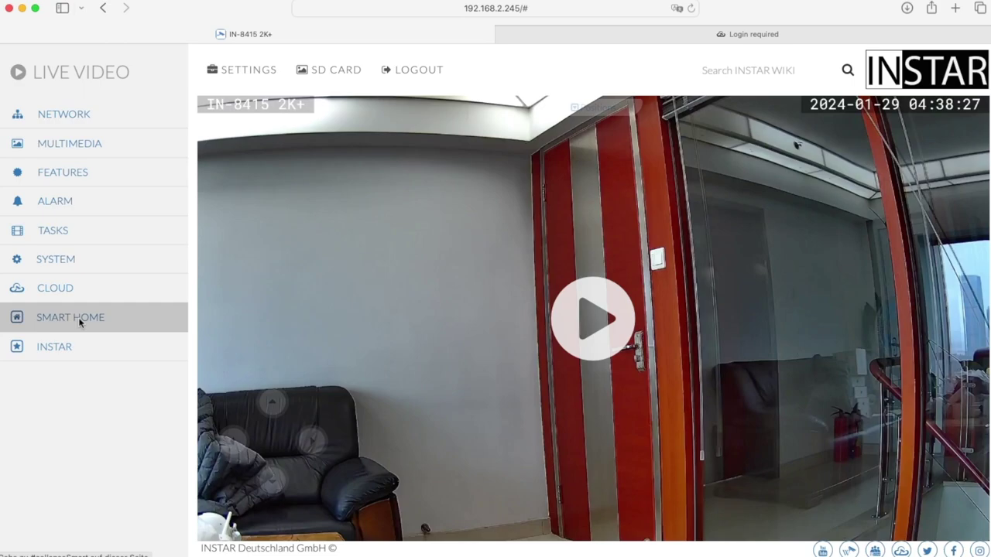
click(80, 322)
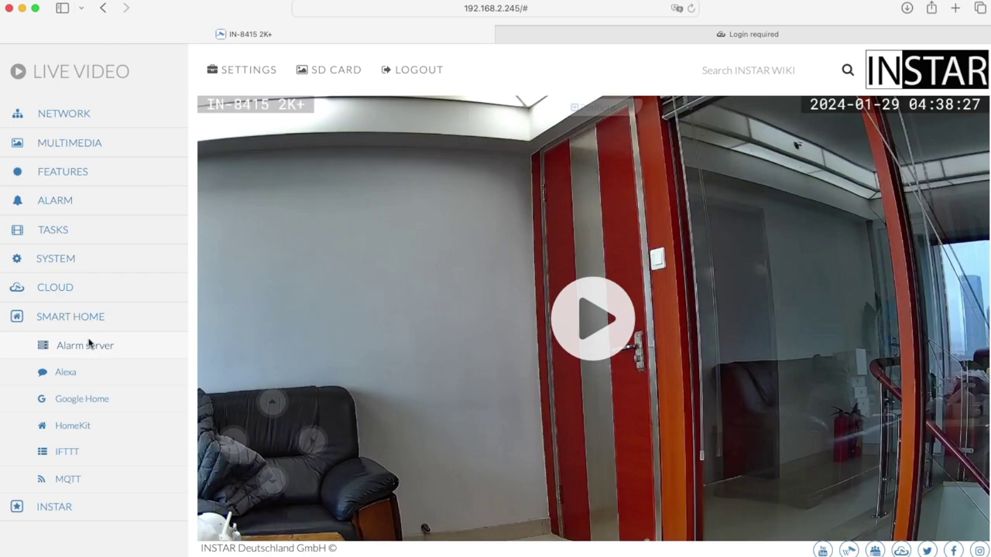
click(85, 350)
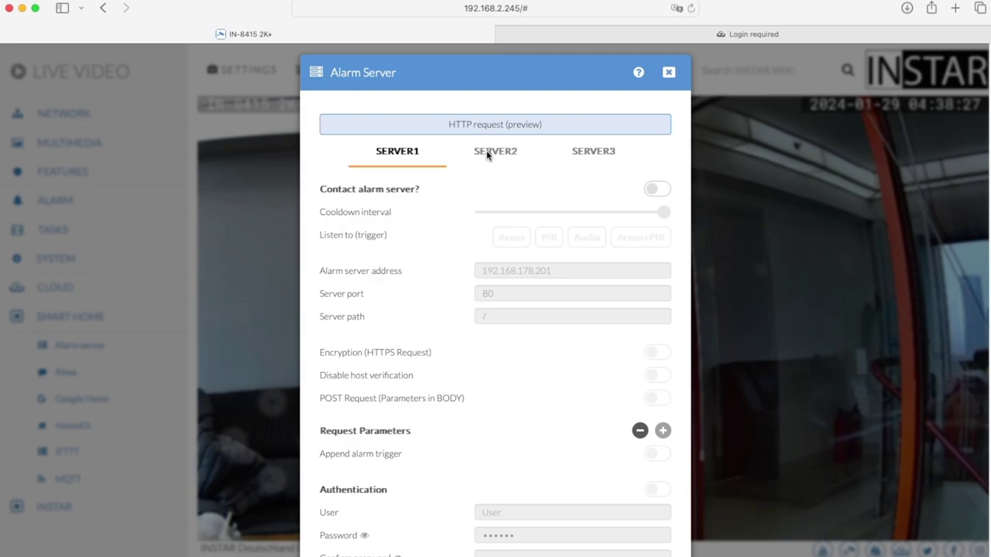
scroll(487, 156, down, 1)
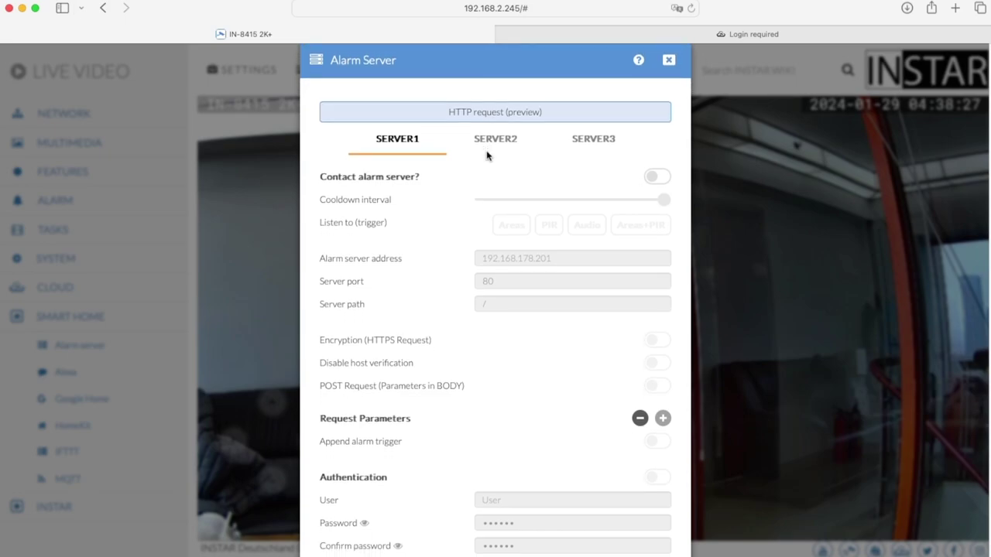
click(657, 178)
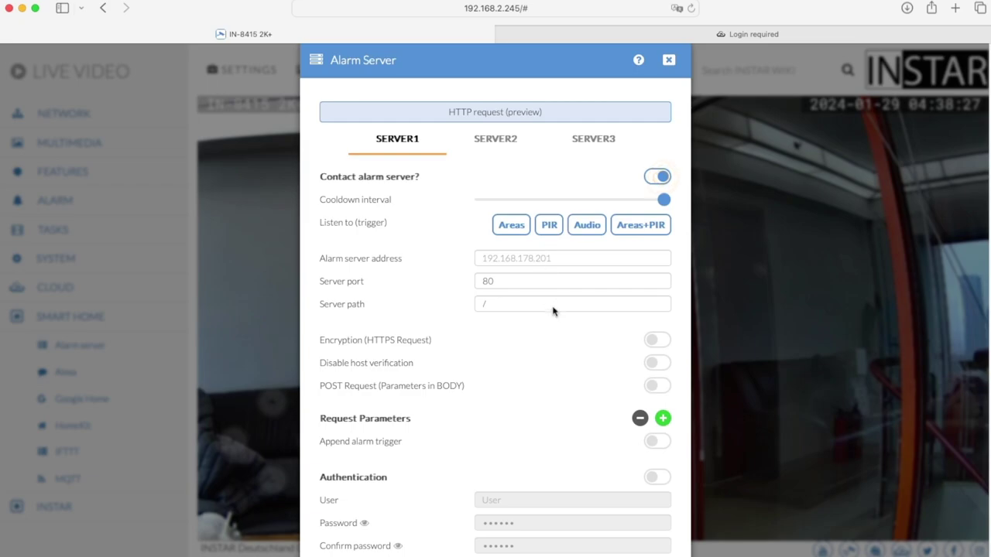
scroll(609, 370, down, 1)
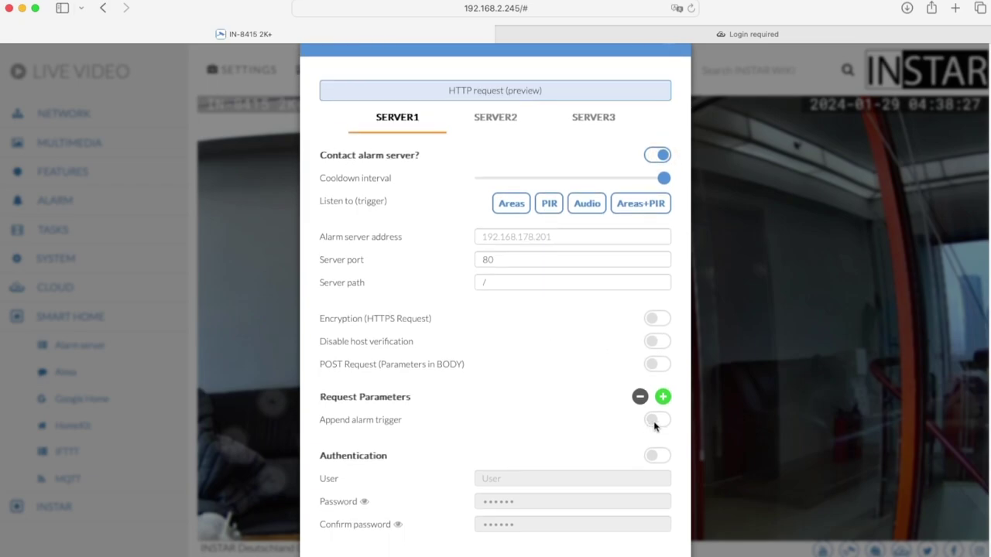
scroll(567, 421, down, 1)
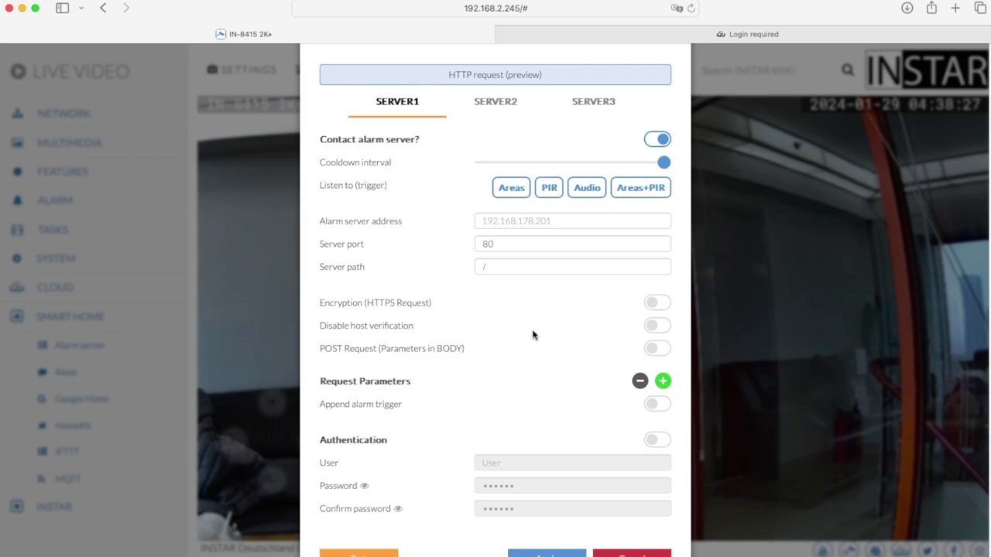
scroll(555, 308, up, 2)
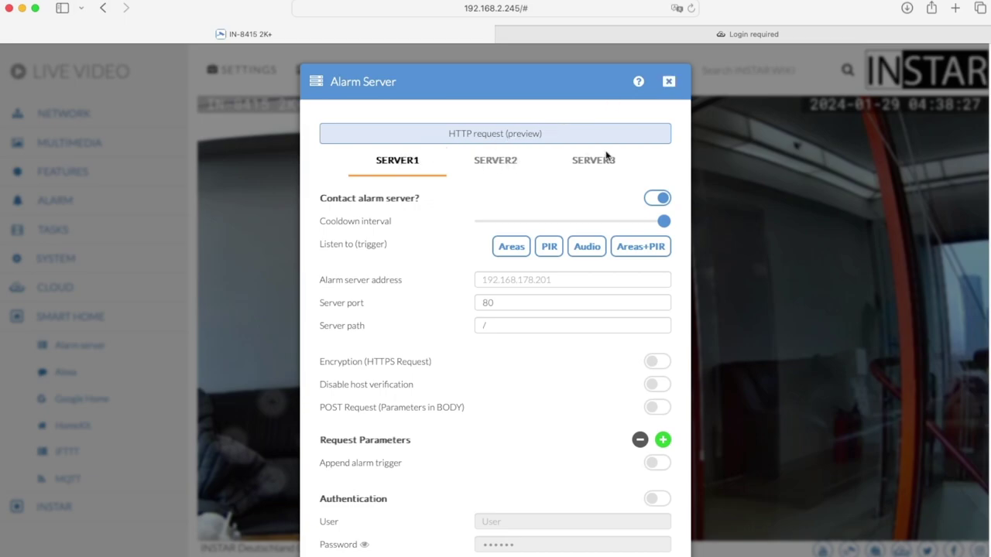
click(668, 81)
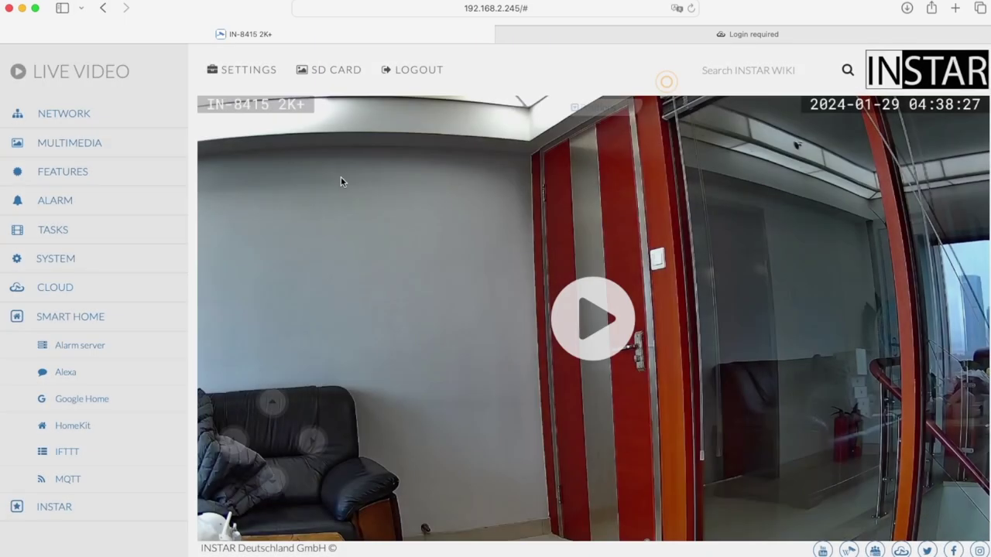
Review the Alexa camera control permission, close it without applying, and open the Google Home permission
click(74, 371)
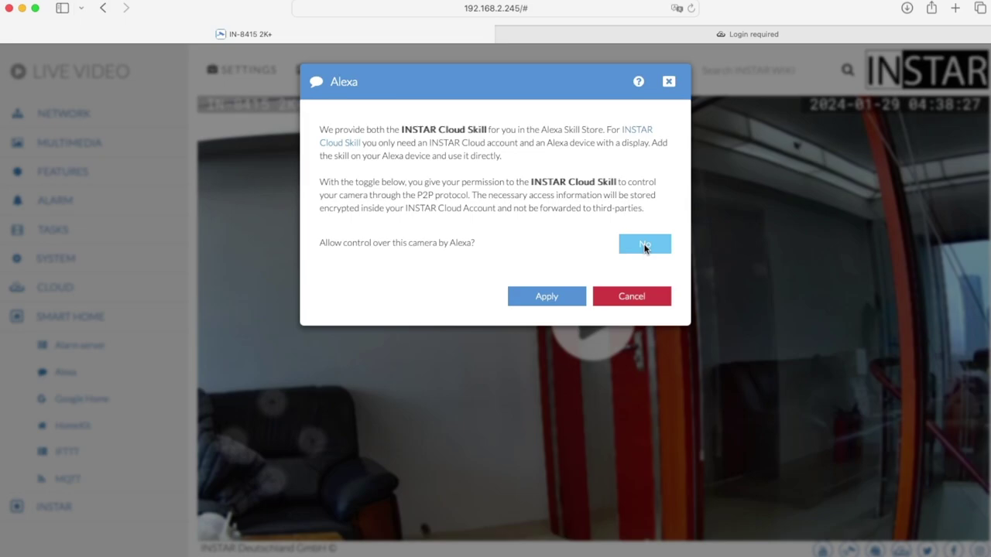
click(667, 82)
click(91, 401)
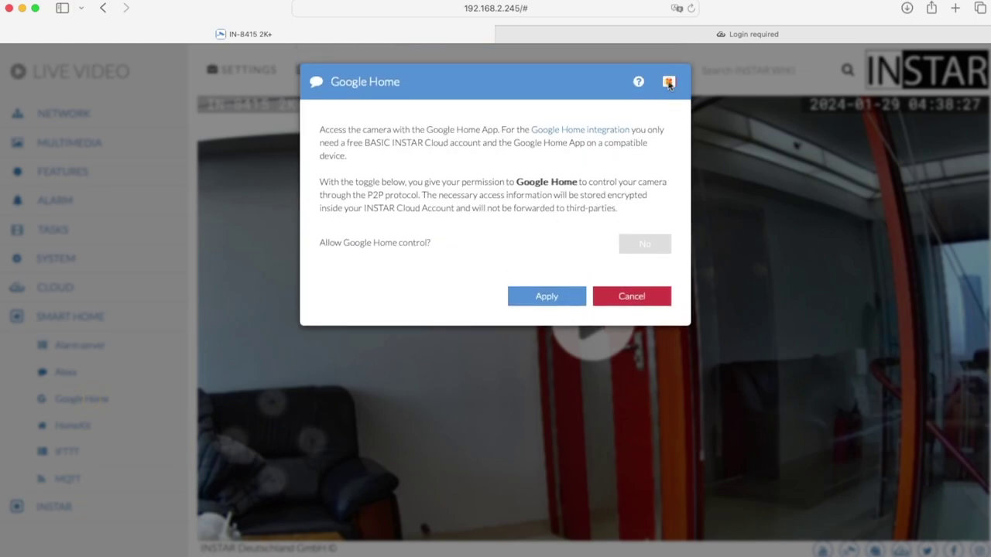
Close the Google Home permission without applying, review the HomeKit settings, and close them unchanged
click(667, 82)
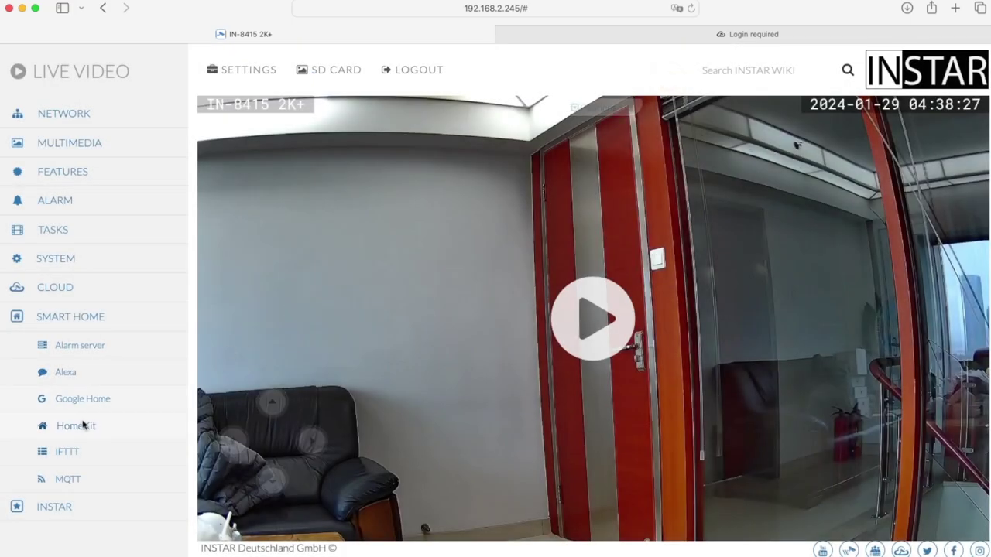
click(83, 425)
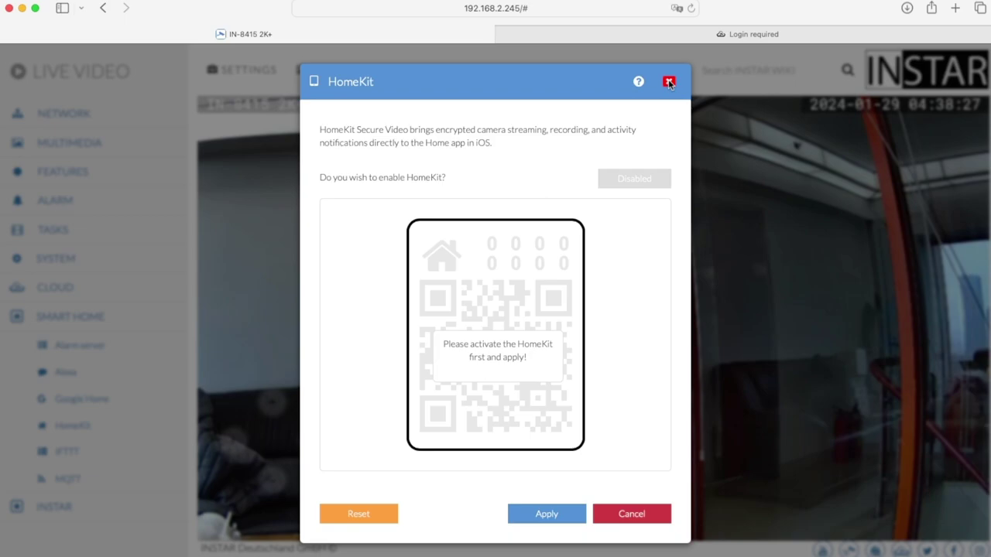
click(669, 82)
click(668, 82)
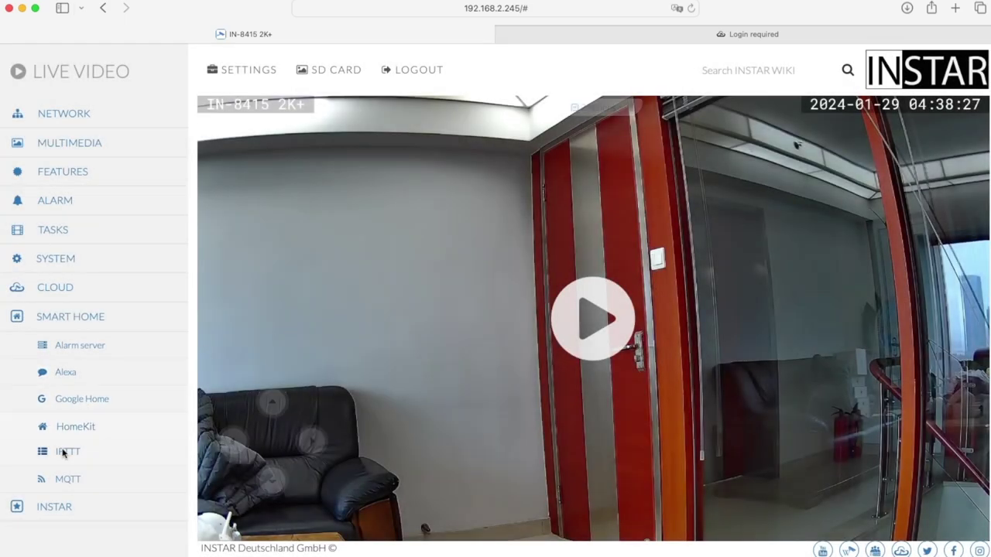
Review the IFTTT camera control permission and the MQTT broker settings, closing both without applying
click(68, 452)
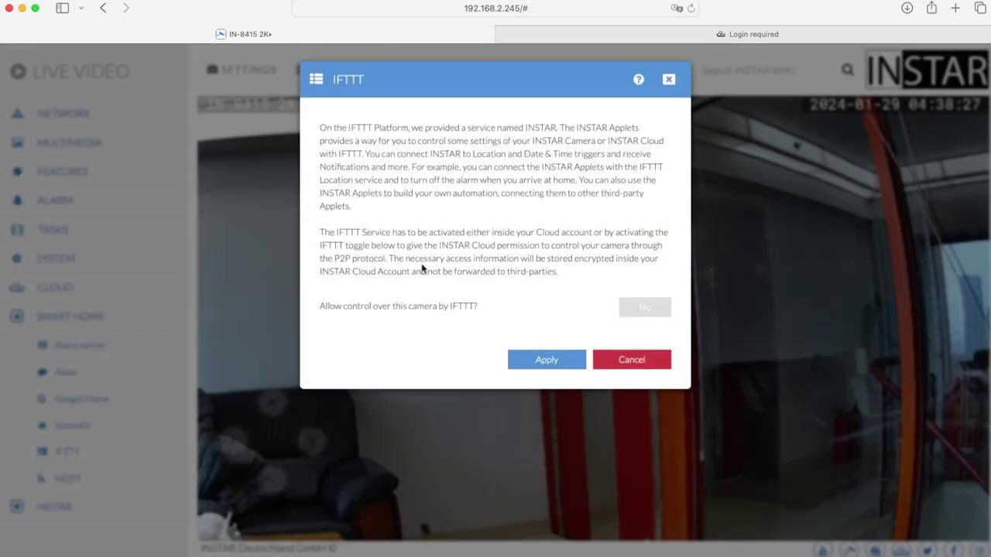
click(669, 83)
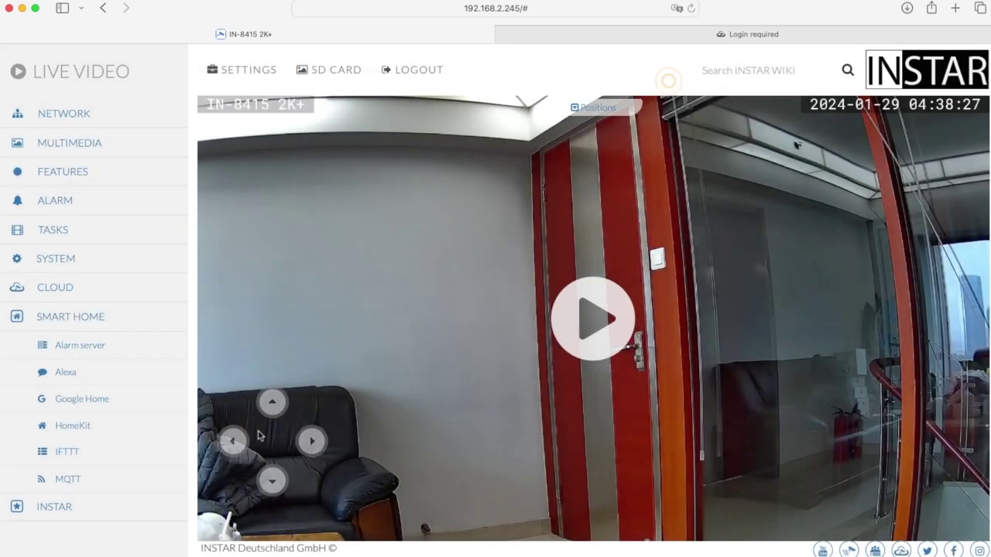
click(74, 481)
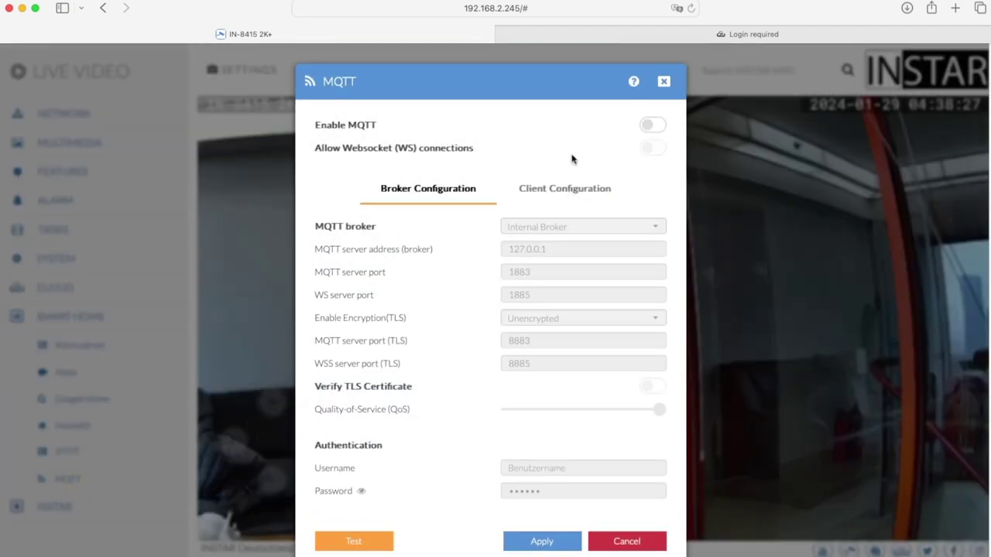
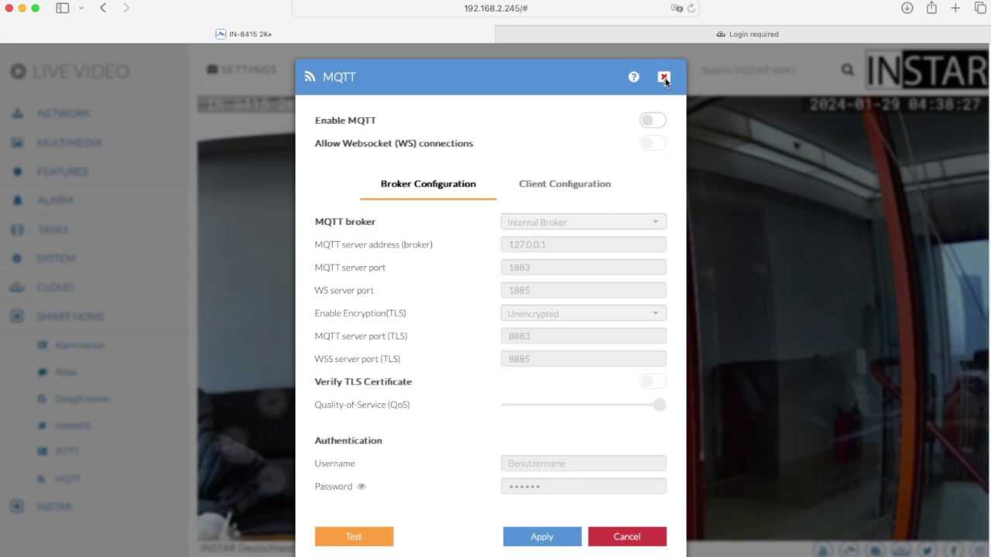
click(664, 78)
Collapse the Smart Home section and expand INSTAR to examine its contact, shop, knowledge database, forum, guide and YouTube links
click(83, 321)
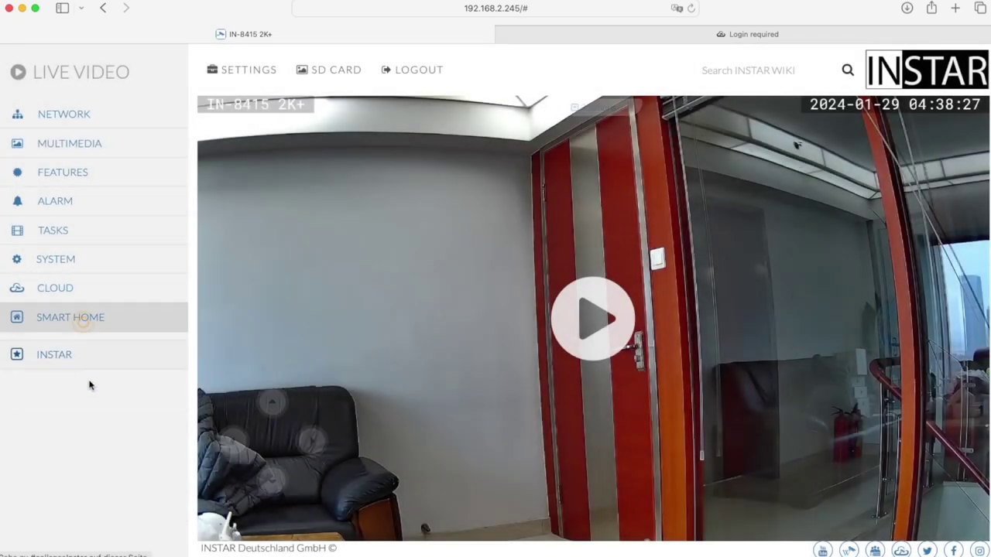
click(66, 354)
scroll(112, 378, down, 1)
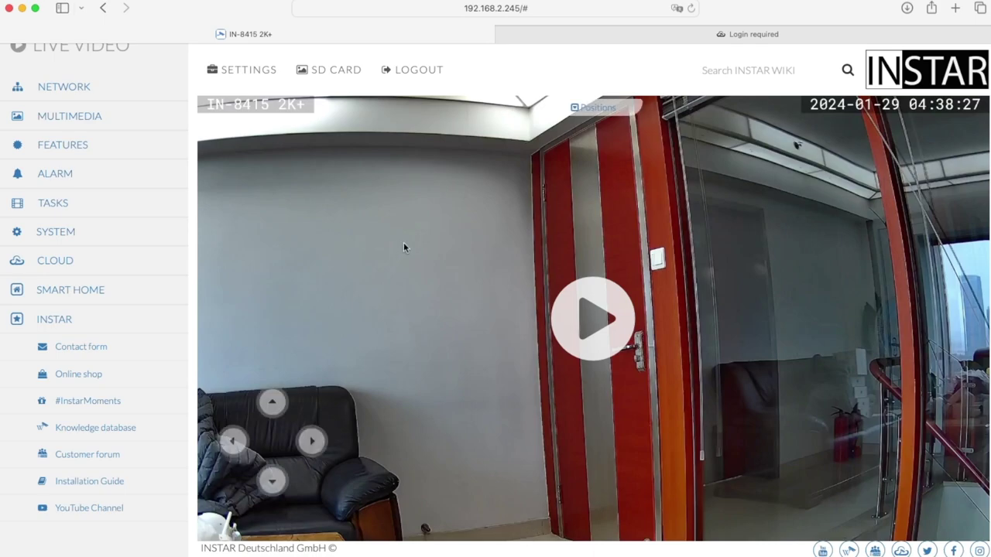
scroll(116, 85, up, 1)
Hide the settings navigation to view the live video with its shortcut tiles, postpone saving the password, and show the settings navigation again
click(260, 72)
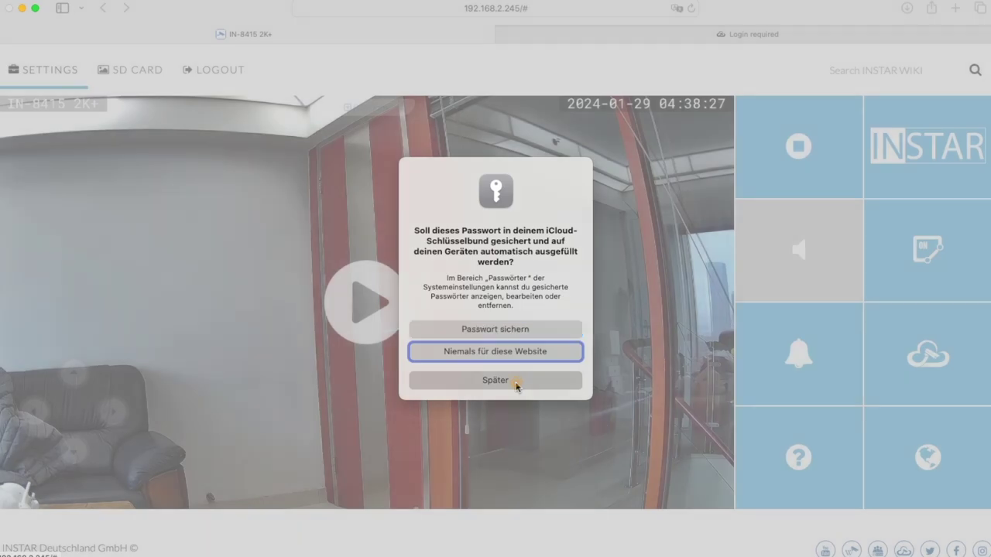
click(517, 387)
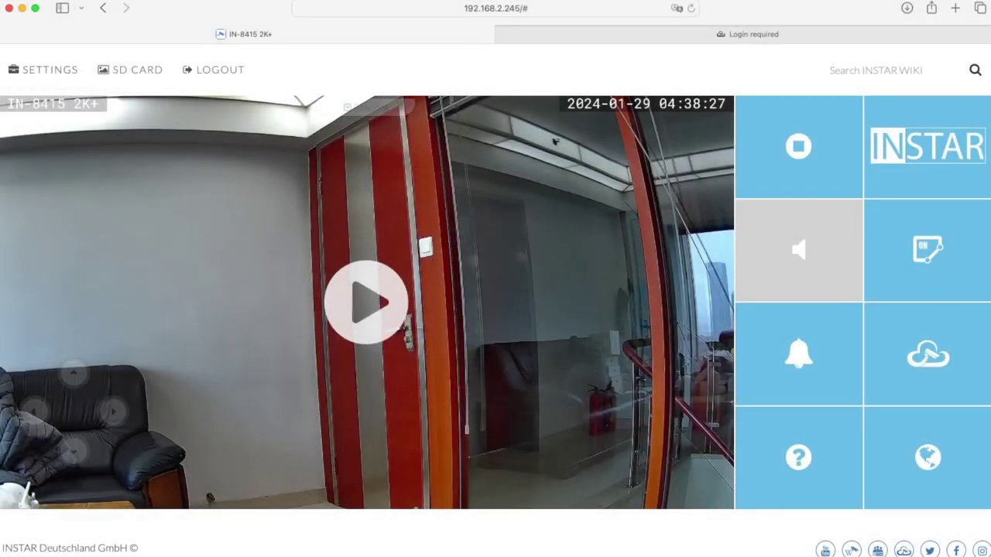
mouse_move(650, 363)
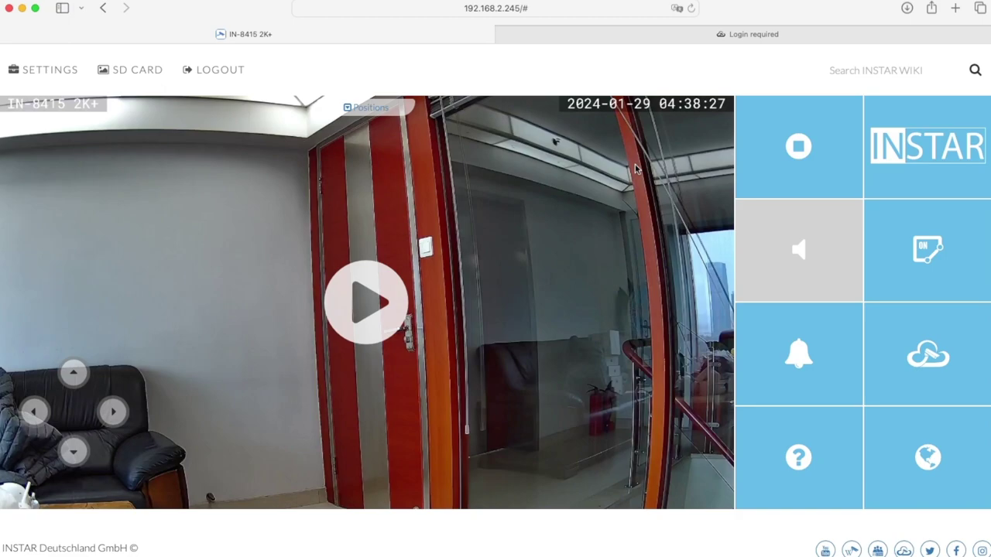
click(61, 72)
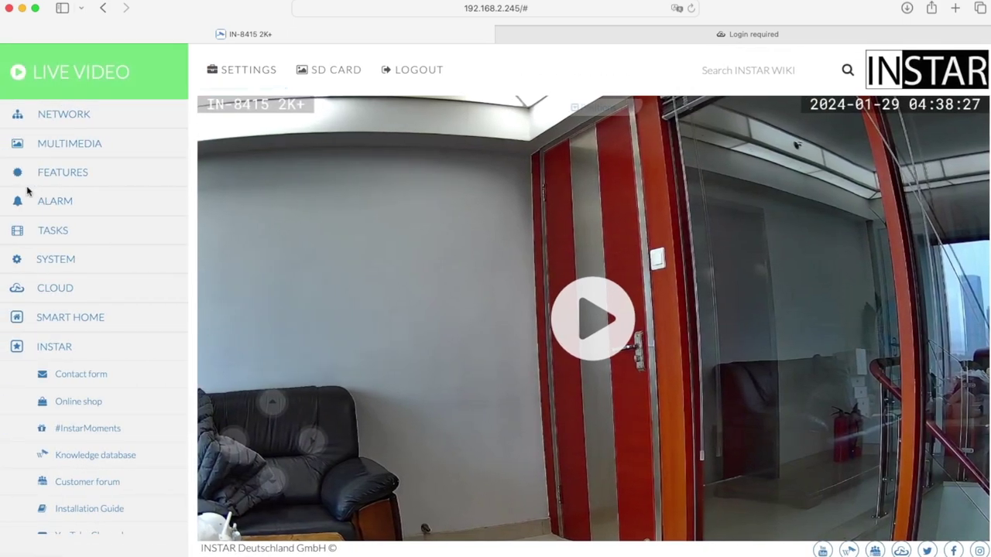